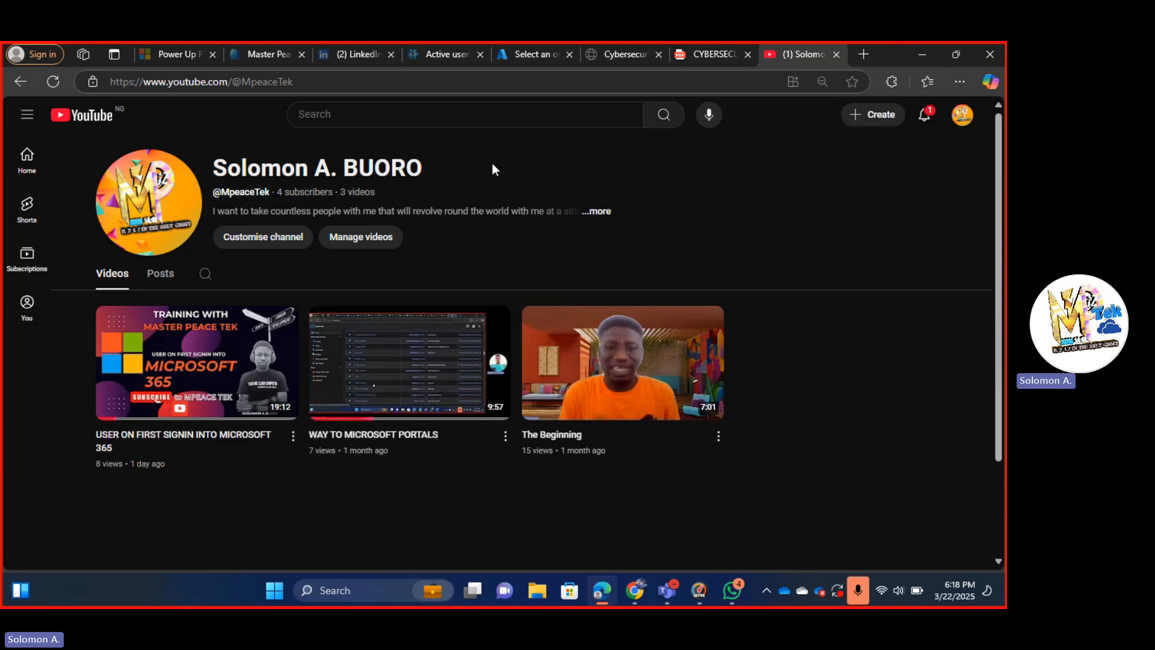
Load admin.microsoft.com in Edge, trimming the suggested sign-in hint from the address.
click(404, 76)
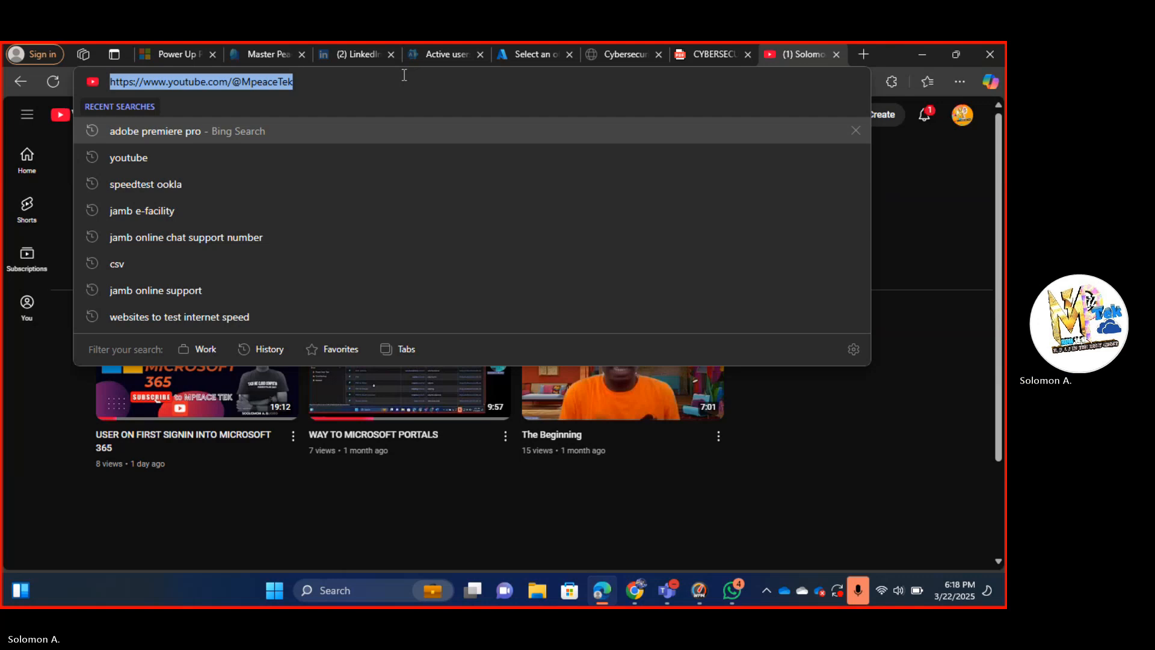
text(ad)
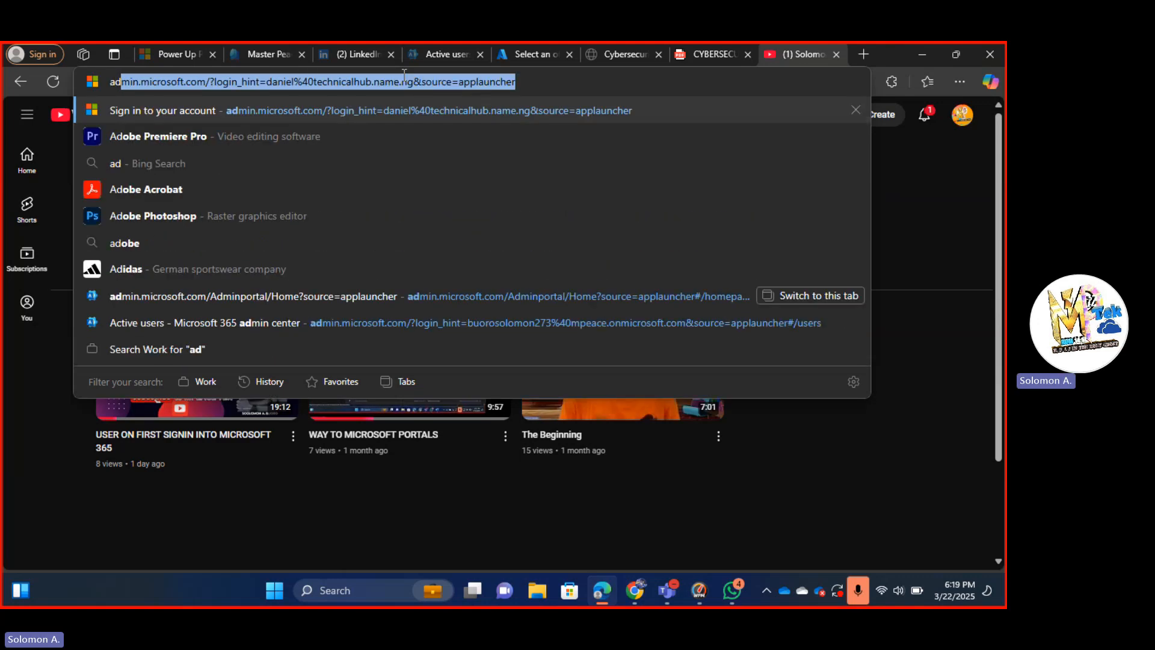
key(End)
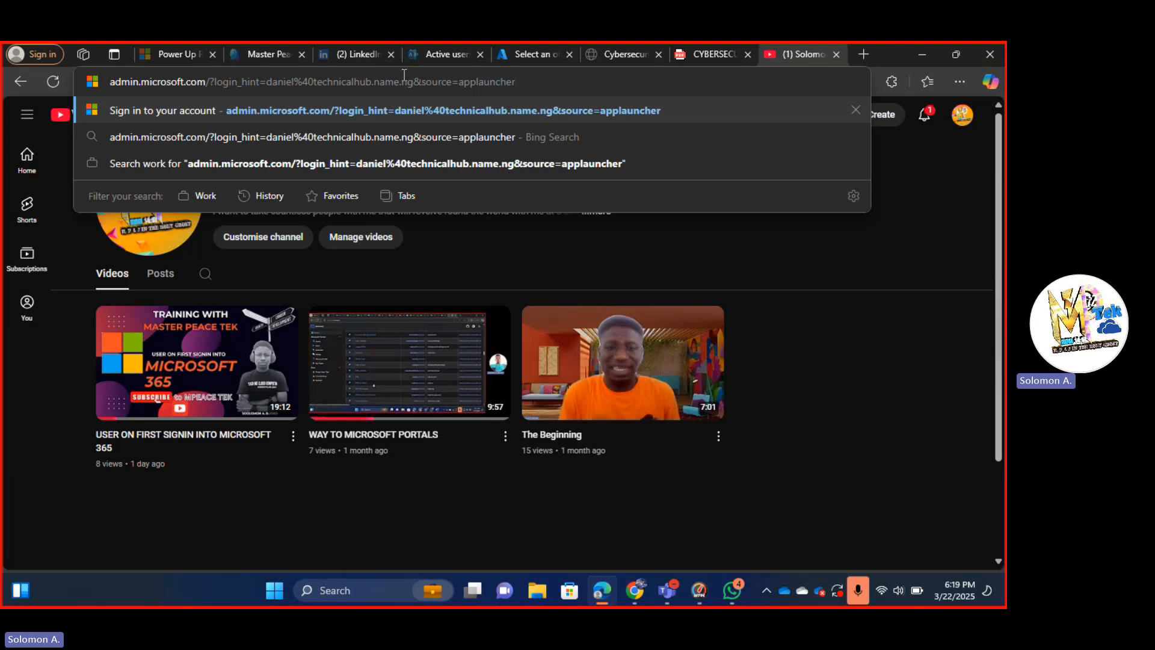
key(BackSpace)
key(BackSpace)
key(BackSpace)
key(BackSpace)
key(BackSpace)
key(BackSpace)
key(BackSpace)
key(BackSpace)
key(BackSpace)
key(BackSpace)
key(BackSpace)
key(BackSpace)
key(BackSpace)
key(BackSpace)
key(BackSpace)
key(BackSpace)
key(BackSpace)
key(BackSpace)
key(BackSpace)
key(BackSpace)
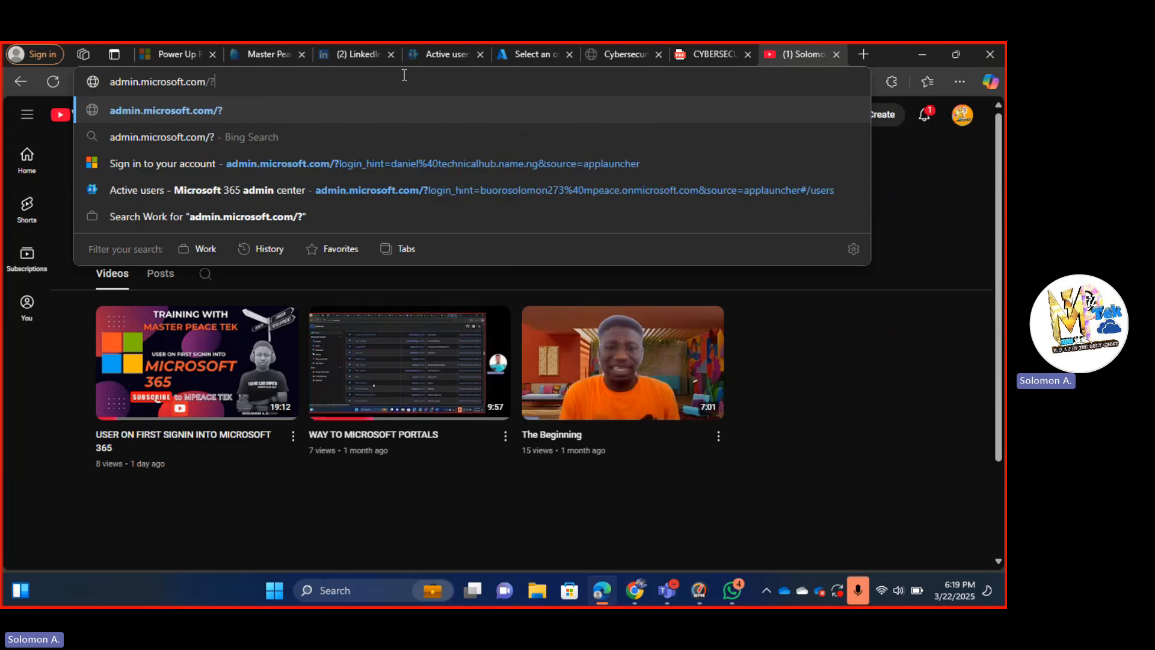
key(BackSpace)
key(BackSpace)
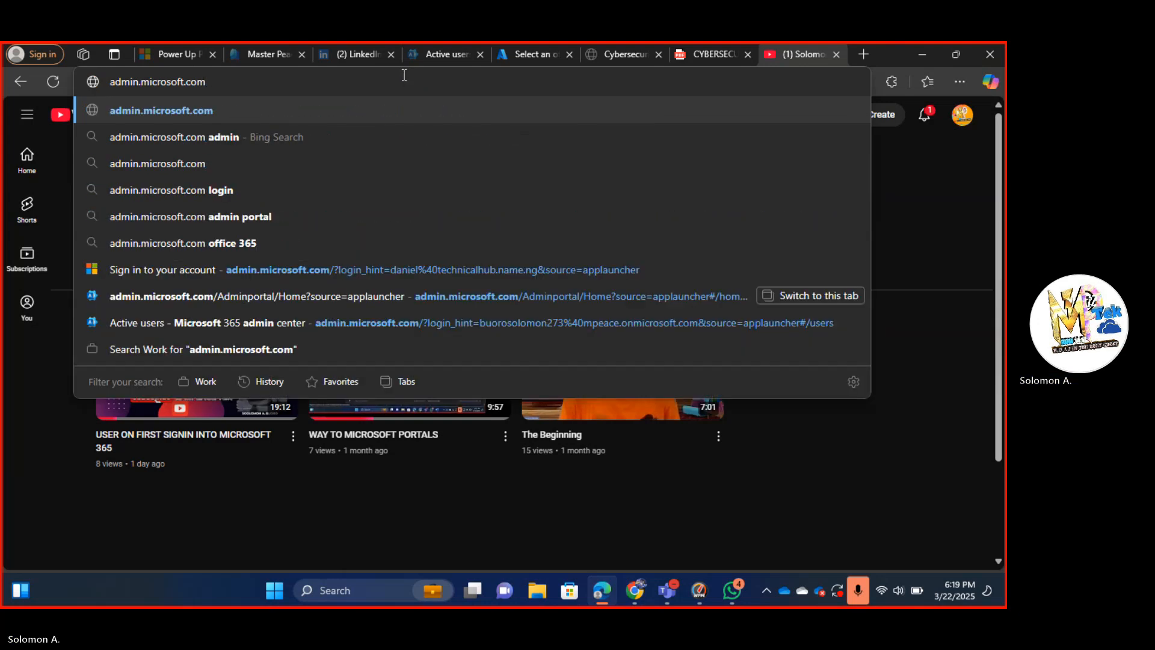
key(Return)
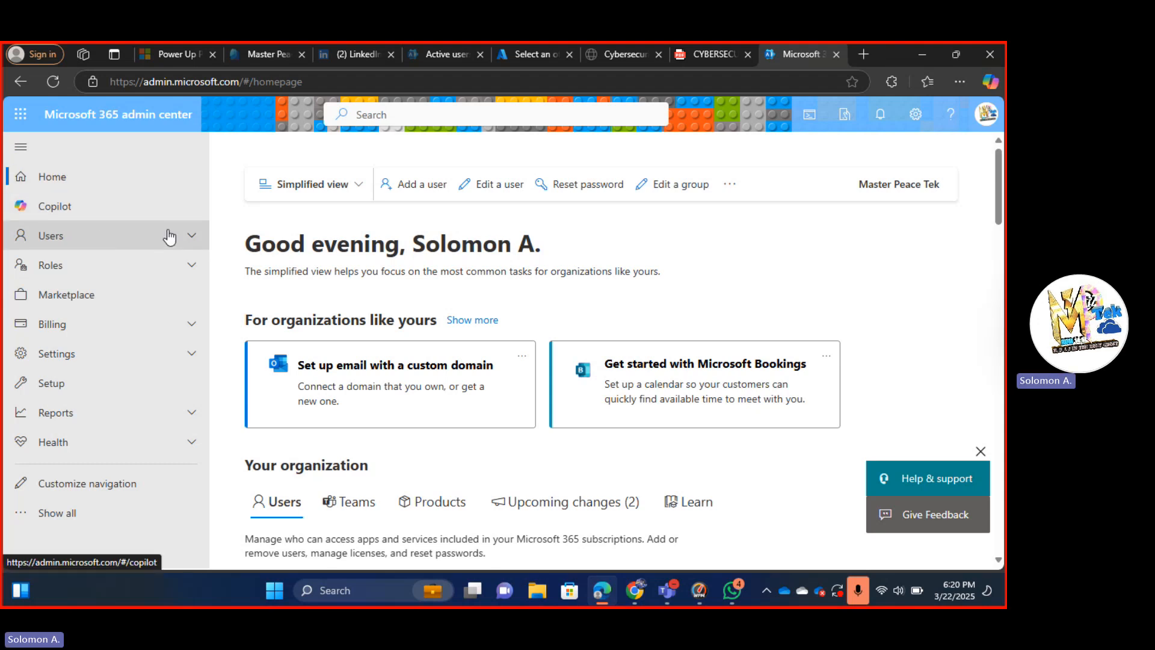
Go to Users > Active users and start the Add a user wizard.
click(186, 238)
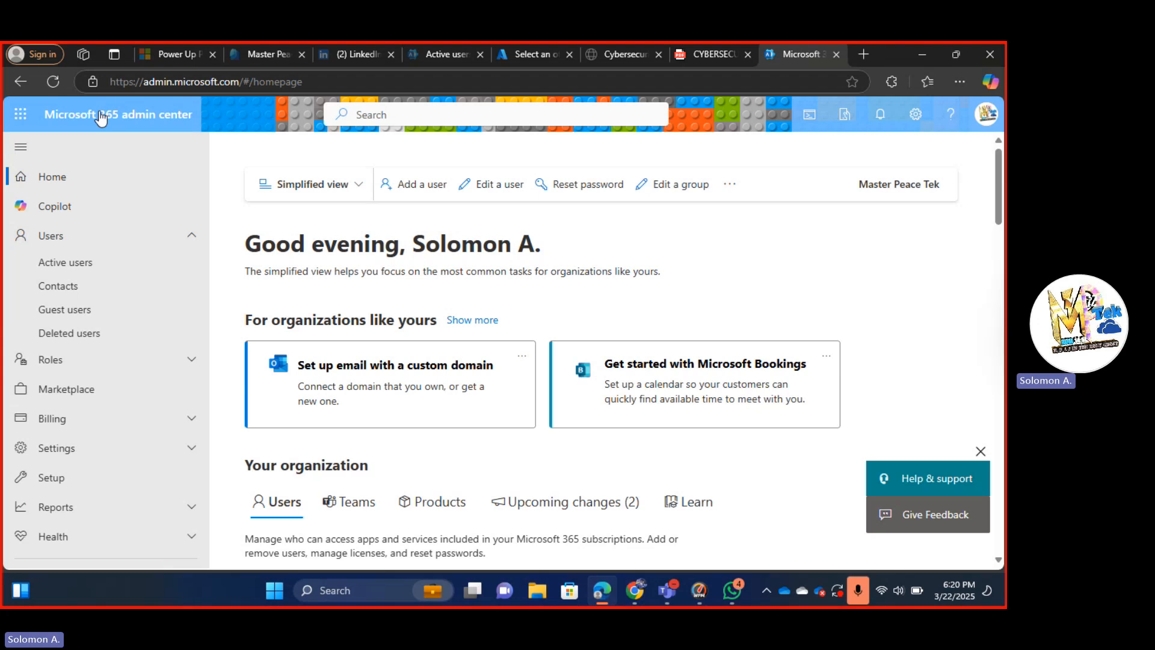
click(107, 266)
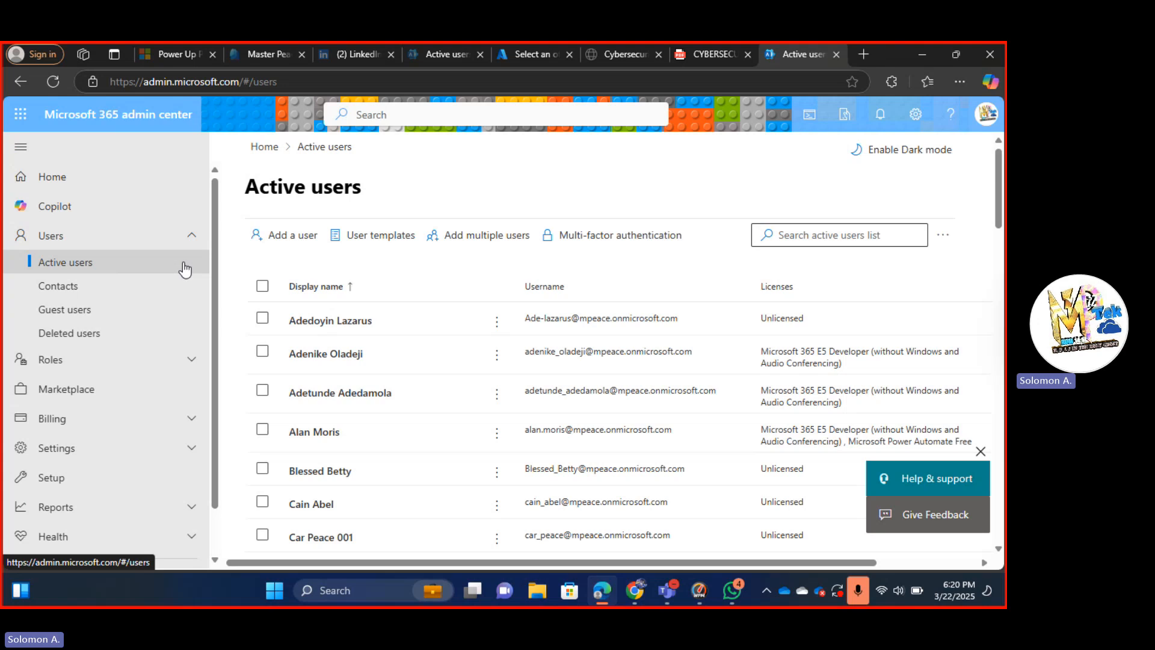
click(288, 235)
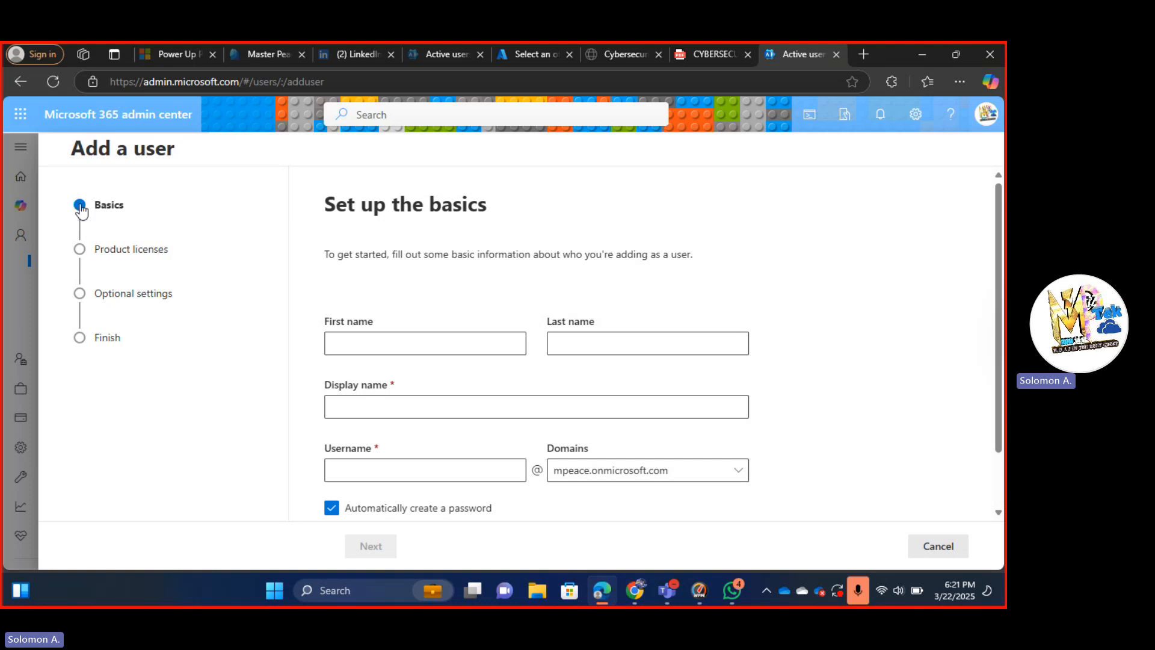
Enter the new user's first and last name, letting the display name auto-fill, and move to Username.
click(391, 344)
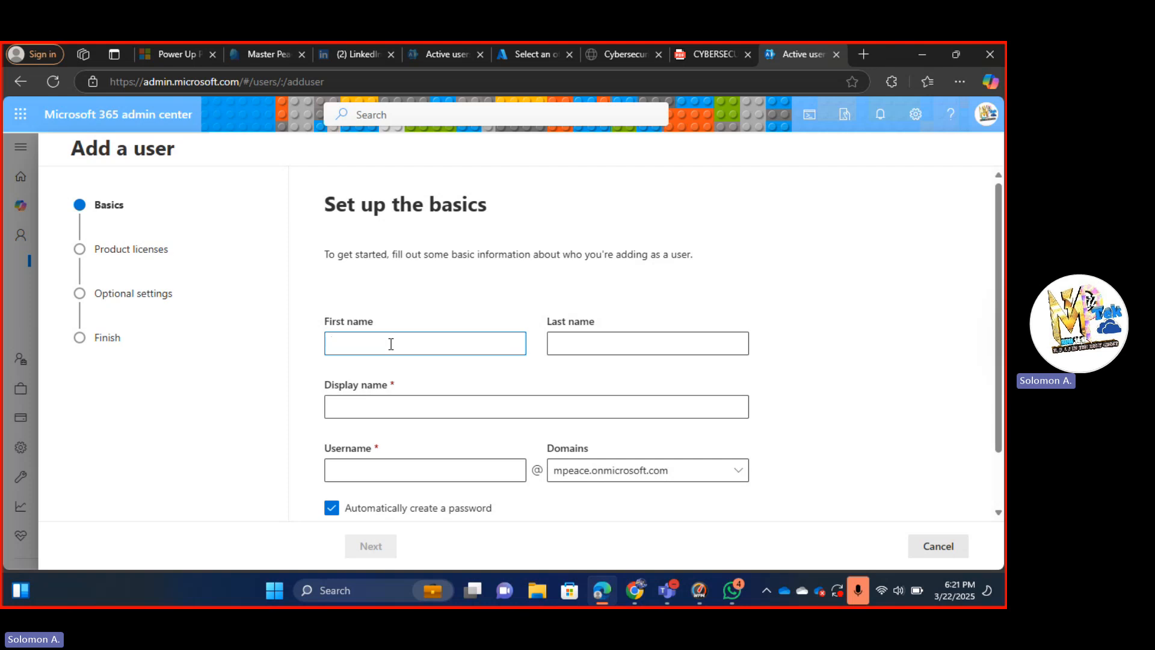
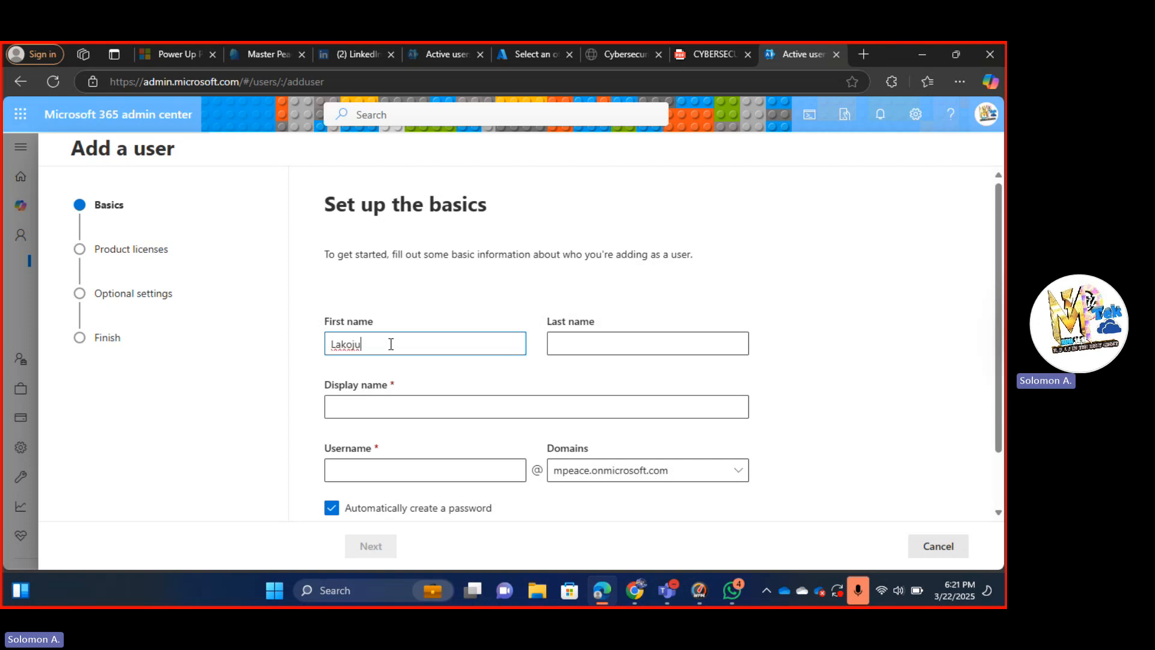
key(Tab)
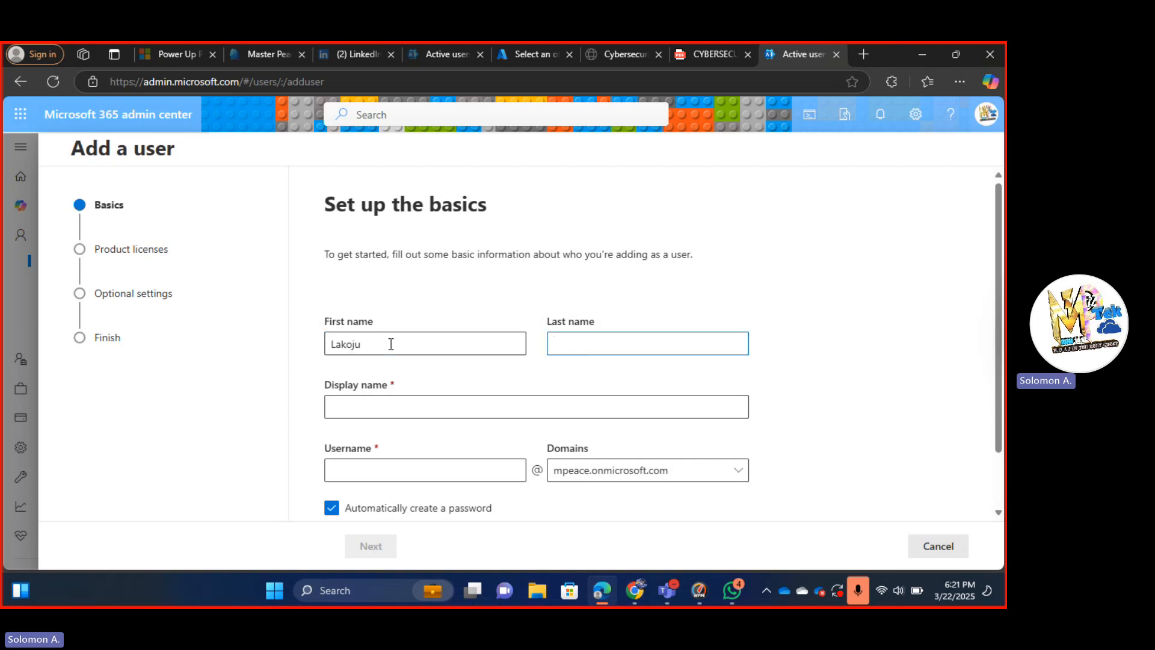
key(Tab)
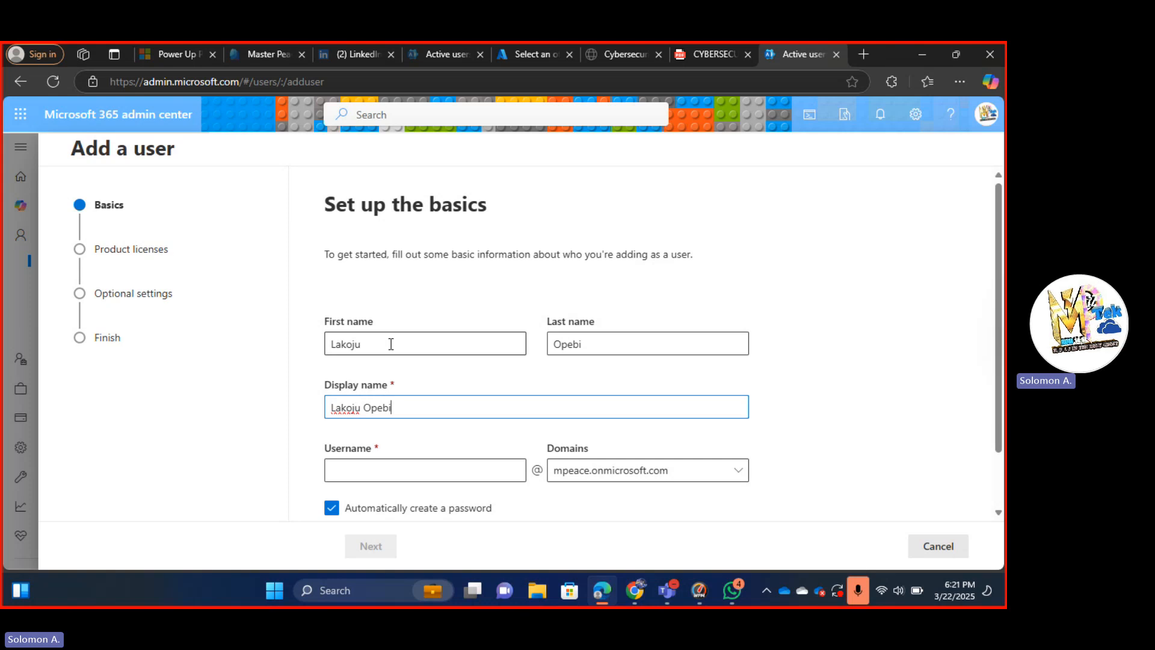
click(386, 474)
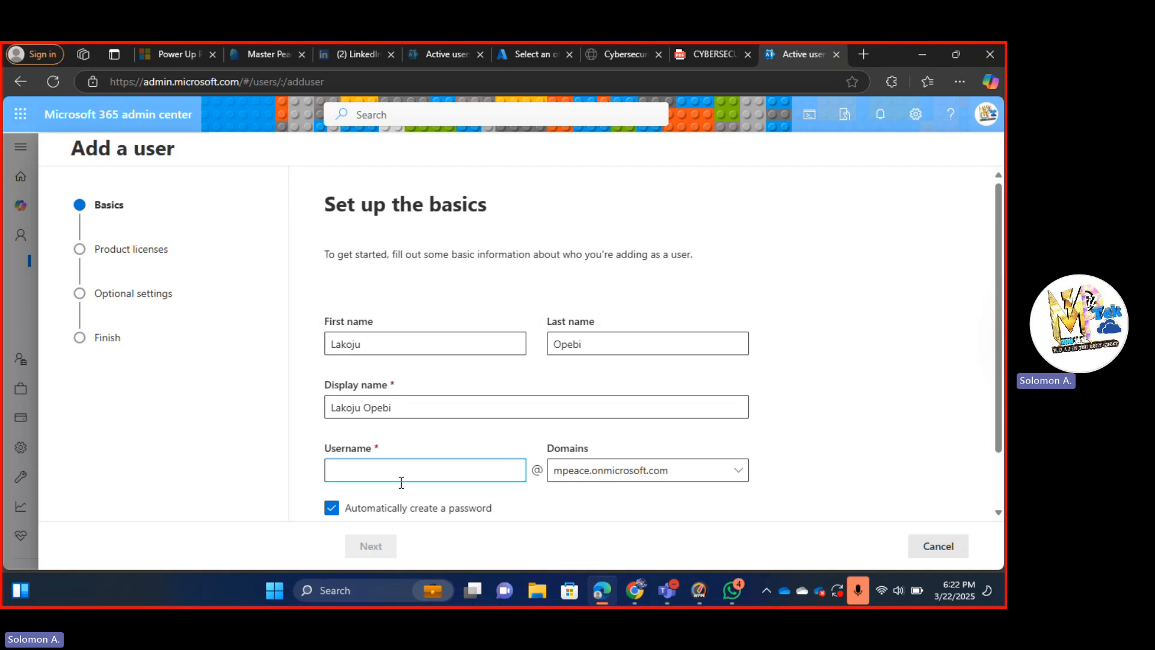
Try several usernames until settling on the user's first_last name as the username.
text(laku)
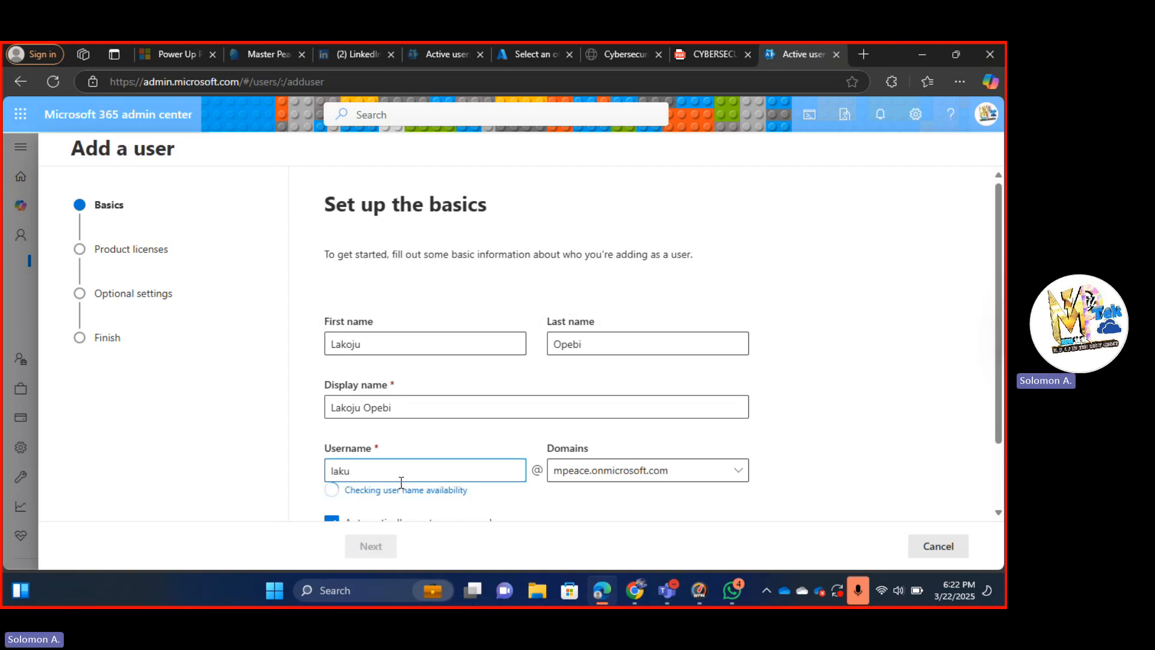
key(BackSpace)
text(oj)
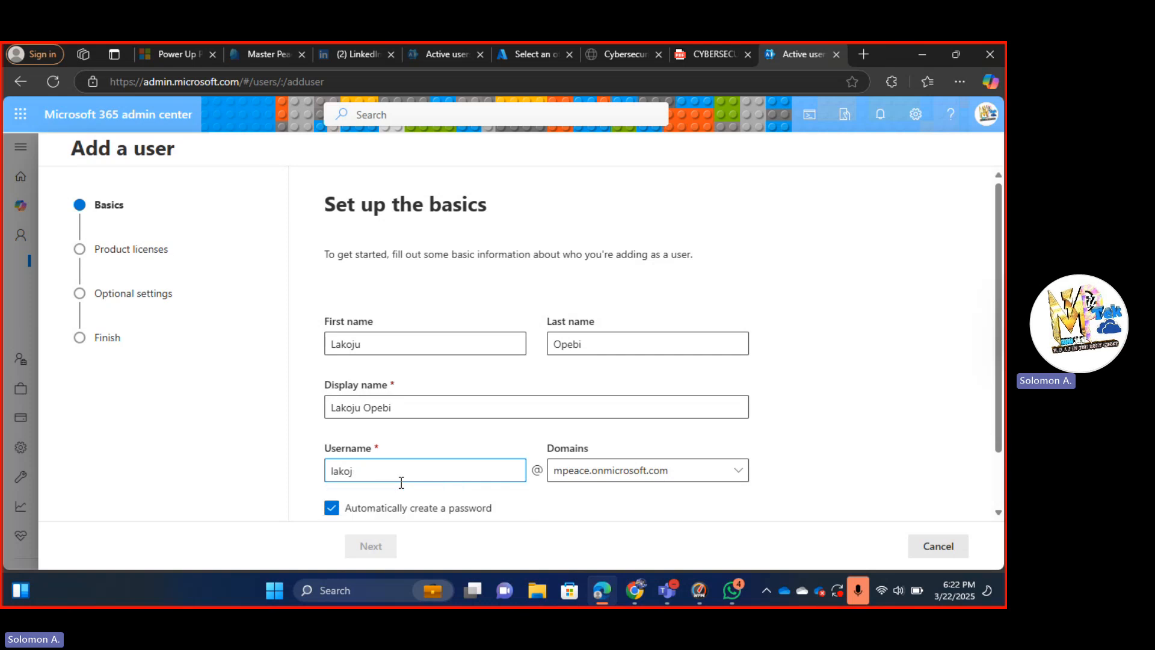
key(BackSpace)
key(BackSpace)
key(BackSpace)
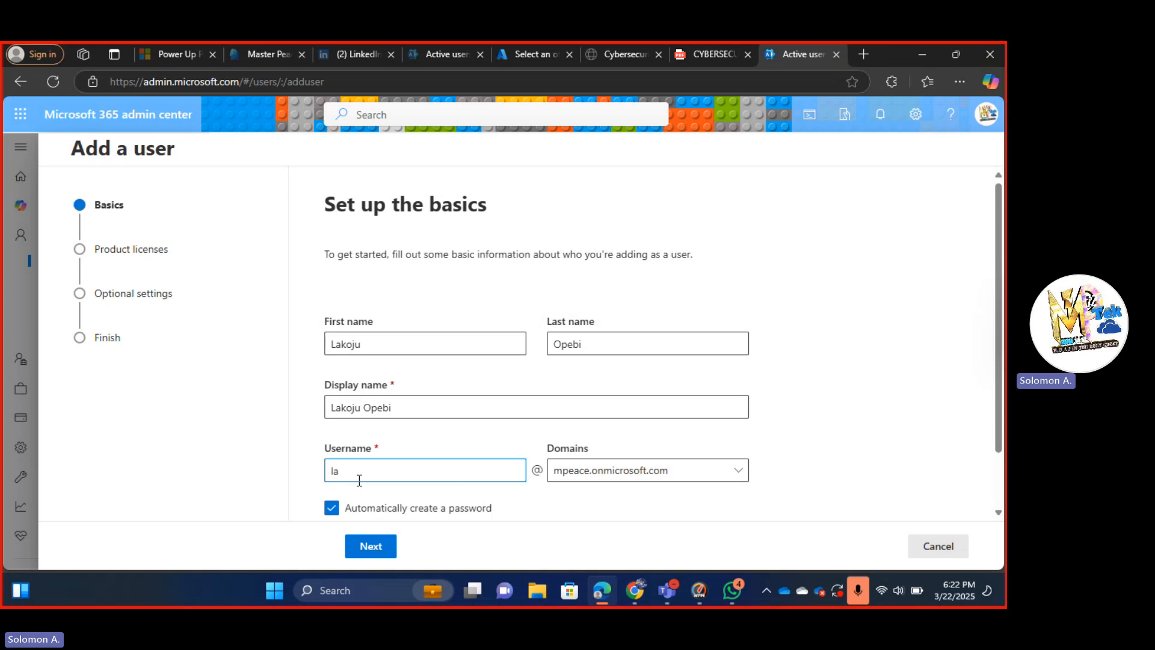
key(BackSpace)
key(BackSpace)
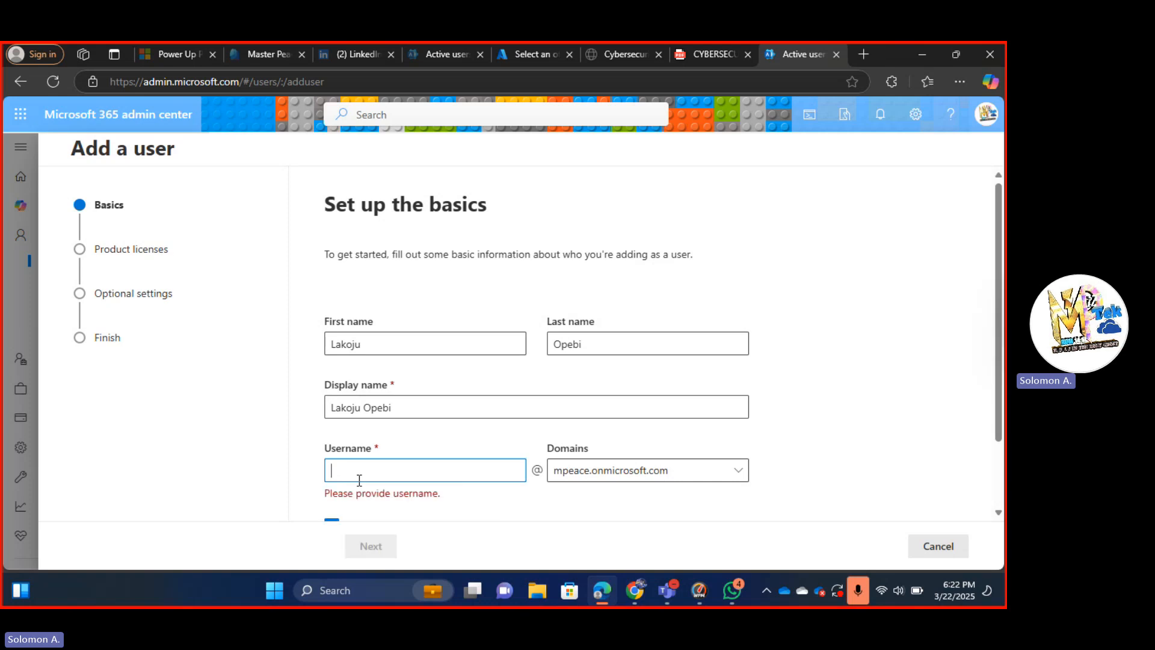
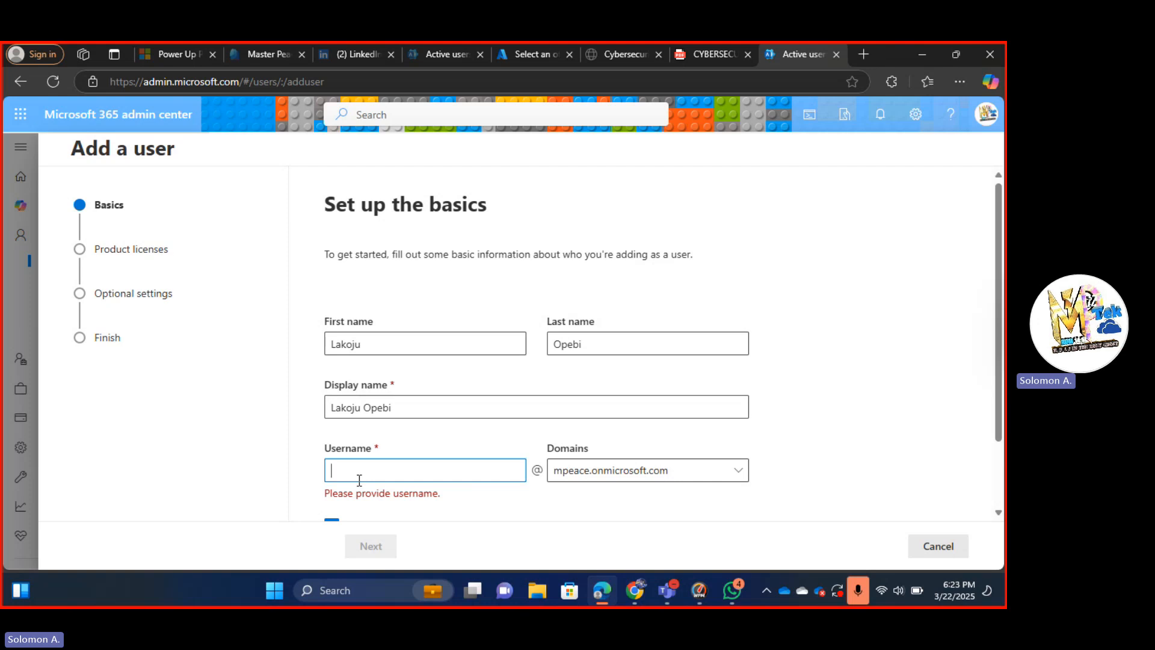
text(j)
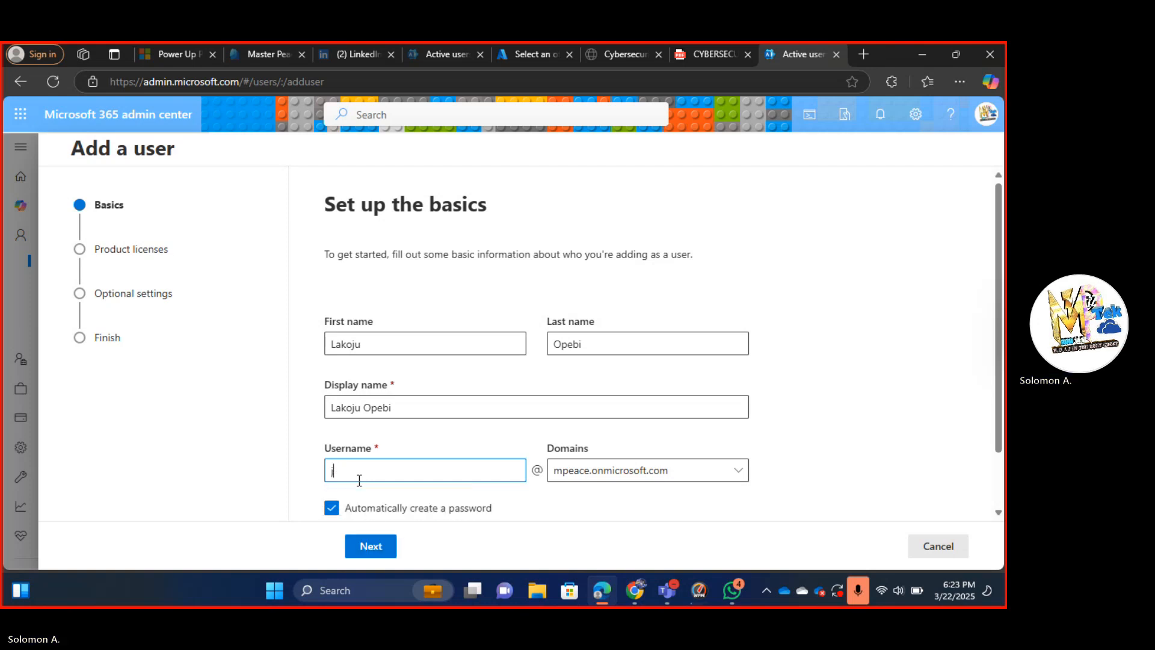
key(BackSpace)
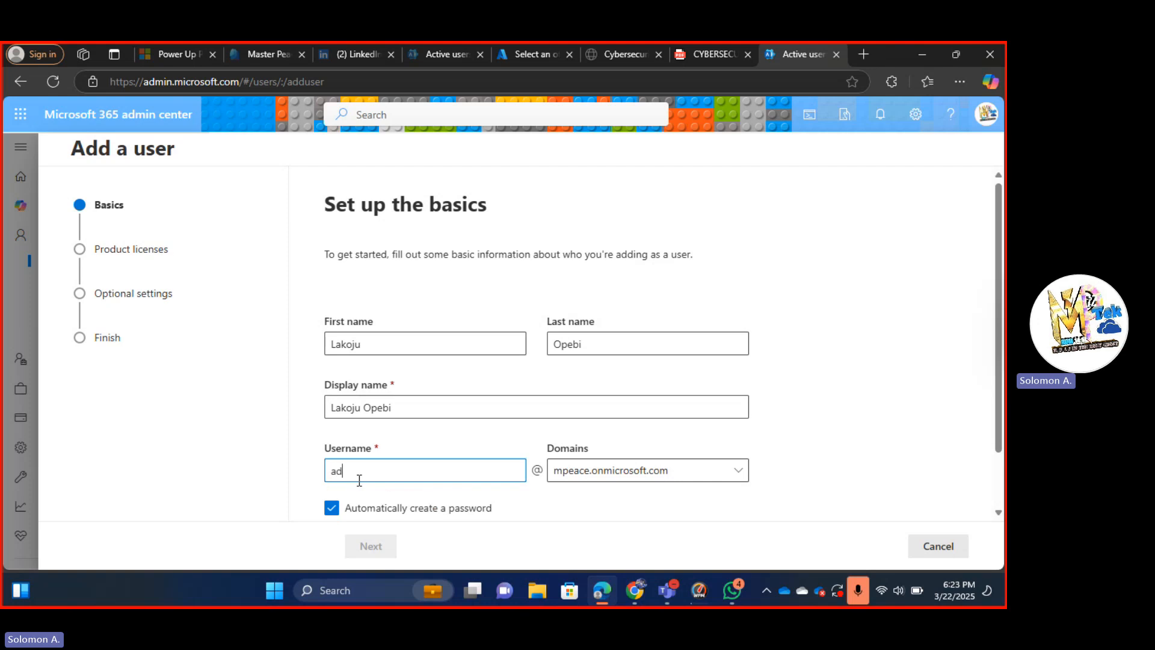
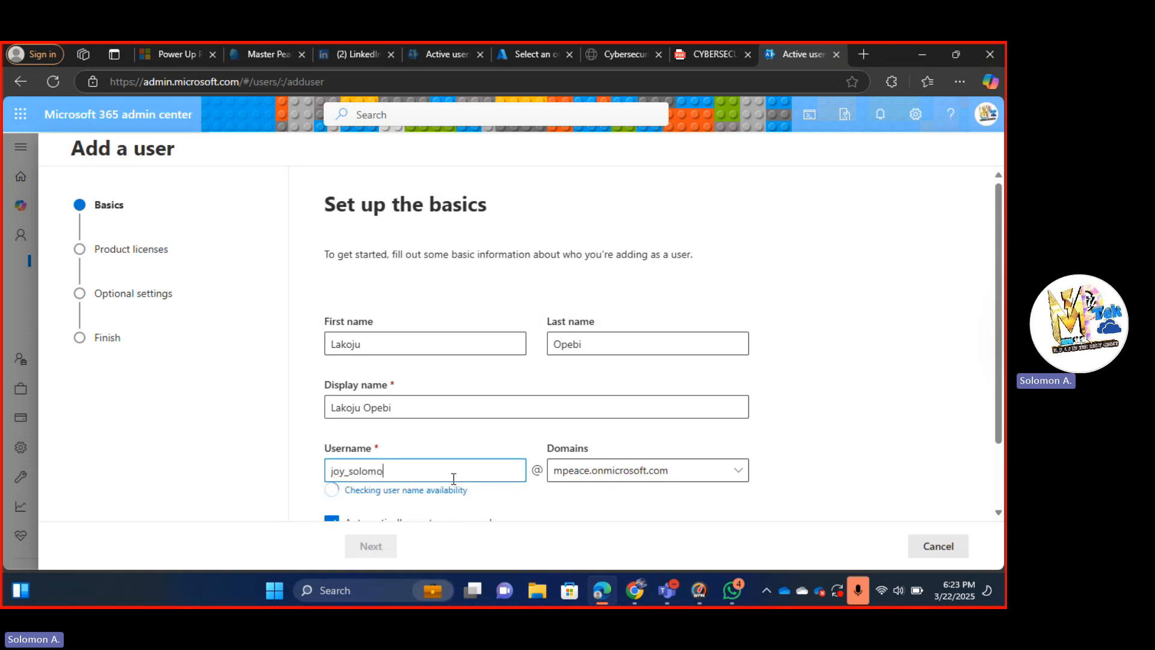
text(nn)
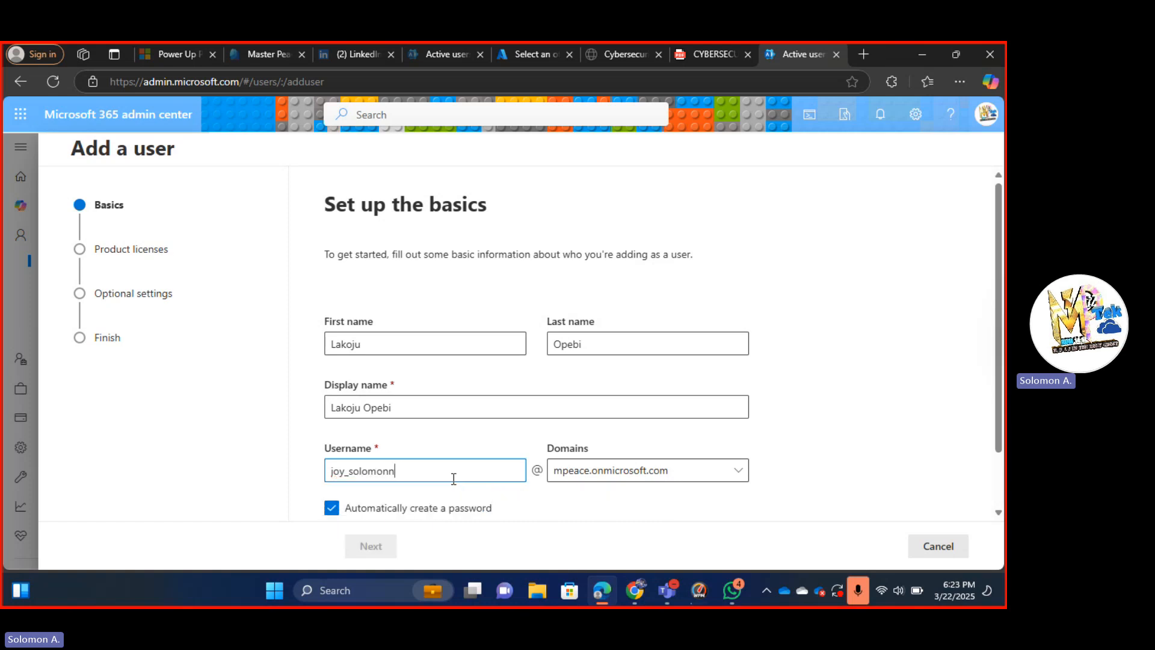
key(BackSpace)
key(BackSpace)
key(BackSpace)
key(BackSpace)
key(BackSpace)
key(BackSpace)
key(BackSpace)
key(BackSpace)
key(BackSpace)
key(BackSpace)
key(BackSpace)
key(BackSpace)
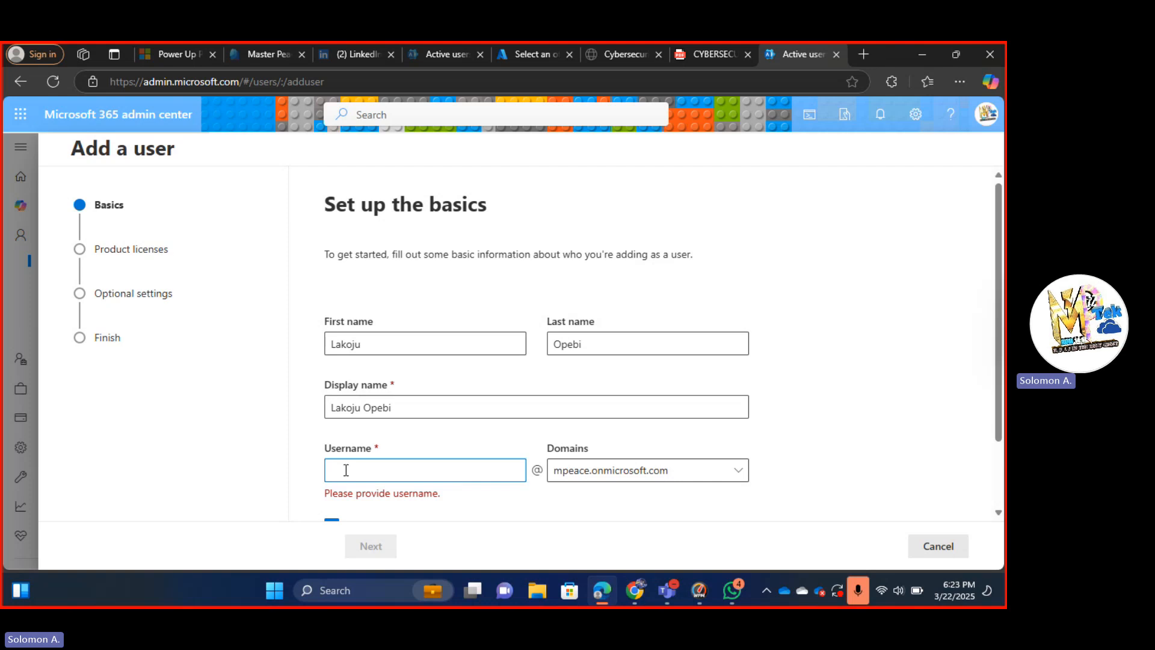
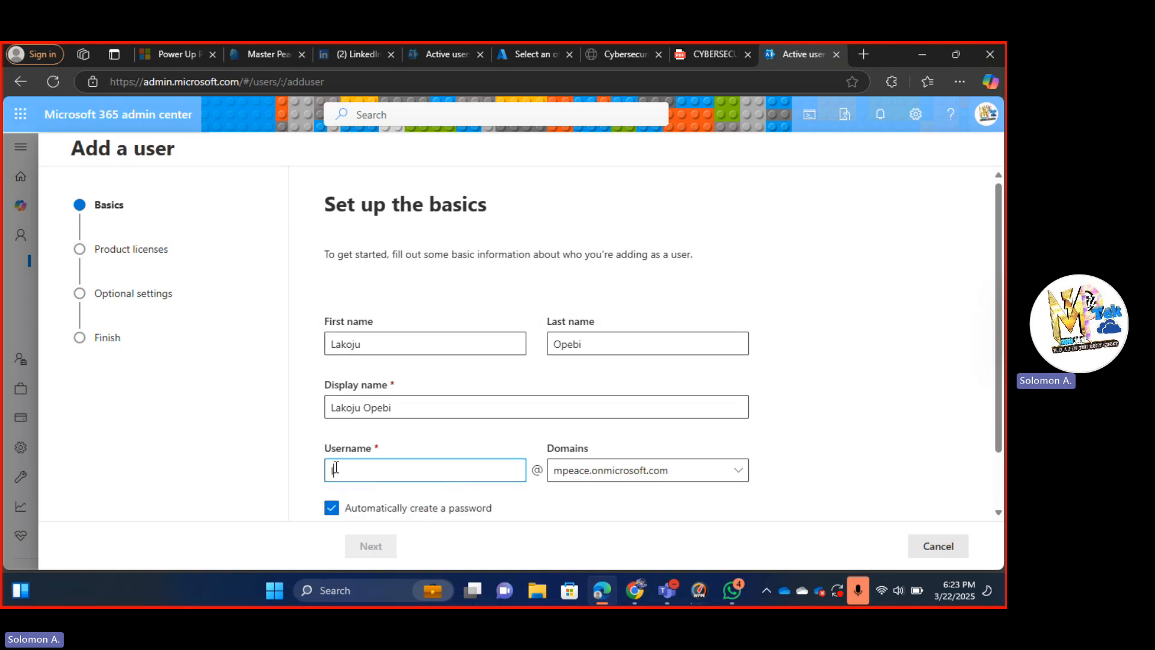
Check the domain list, keeping mpeace.onmicrosoft.com as the username domain.
click(738, 475)
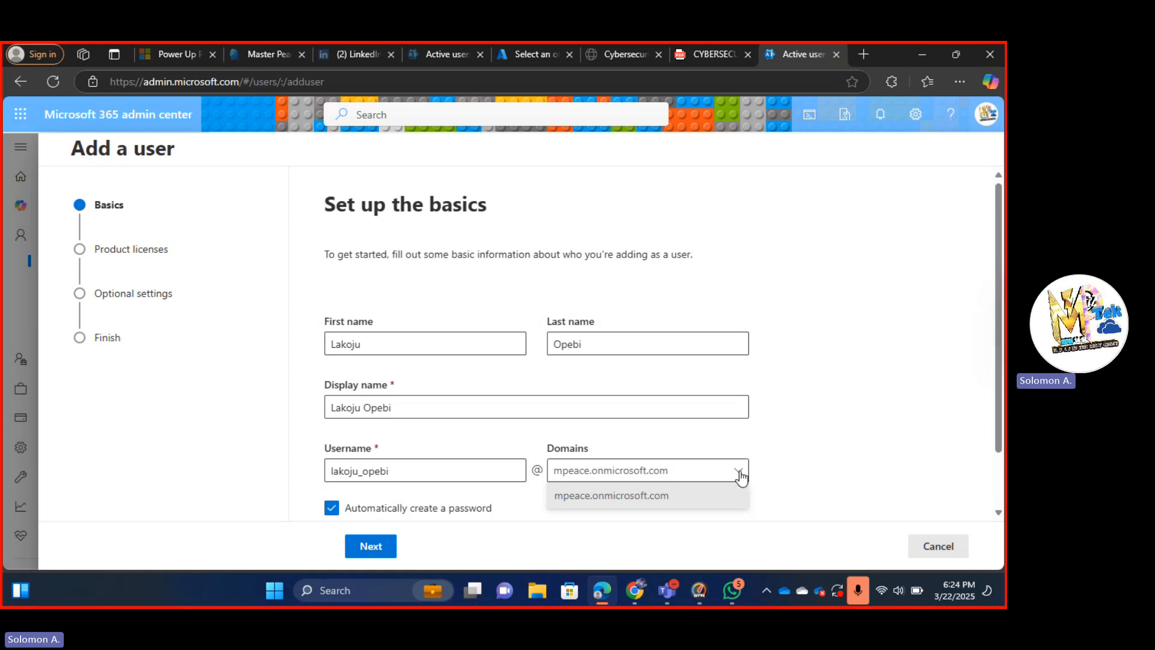
click(741, 476)
scroll(532, 481, down, 1)
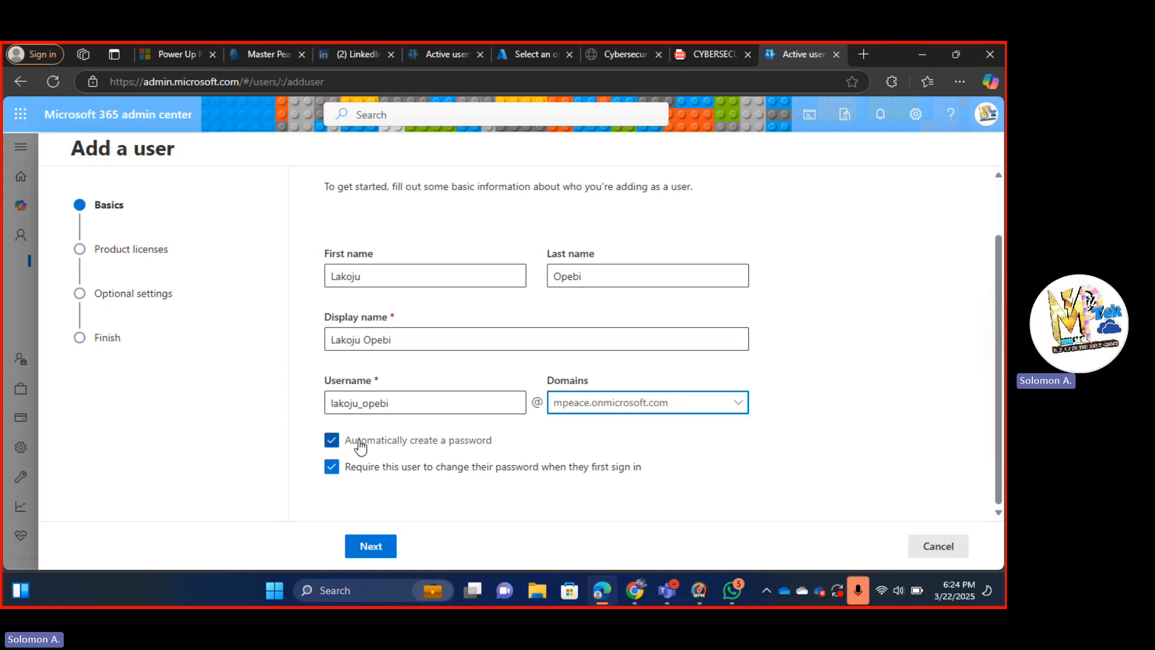
Keep an auto-generated password with a forced change at first sign-in, then go to licenses.
click(333, 441)
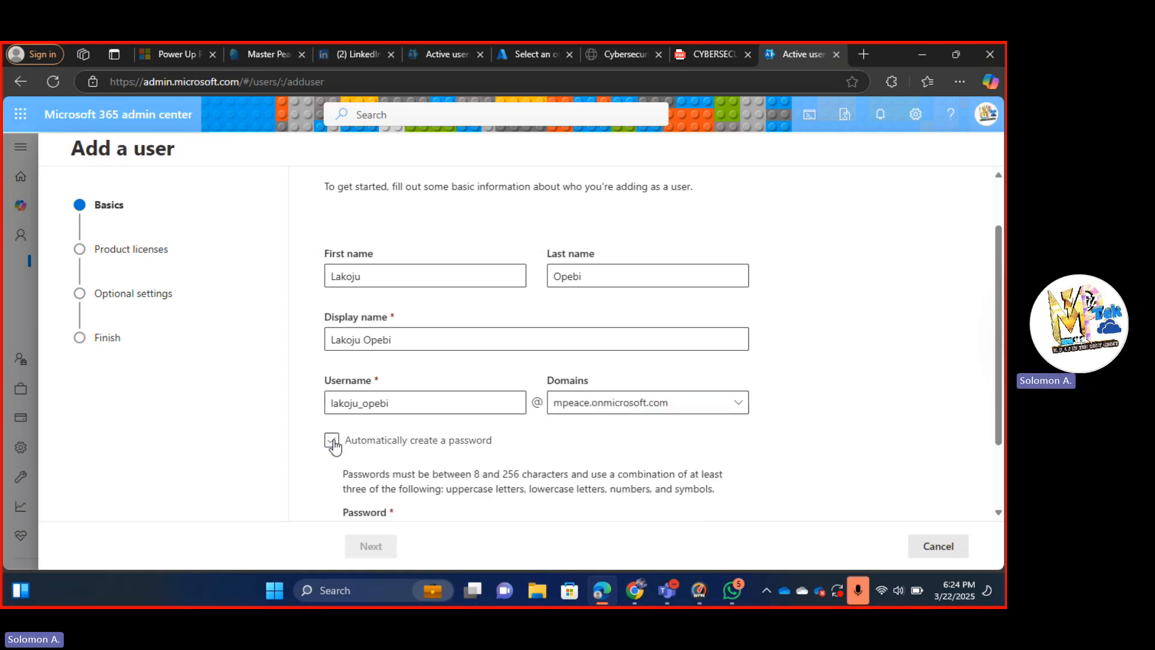
click(433, 439)
click(329, 441)
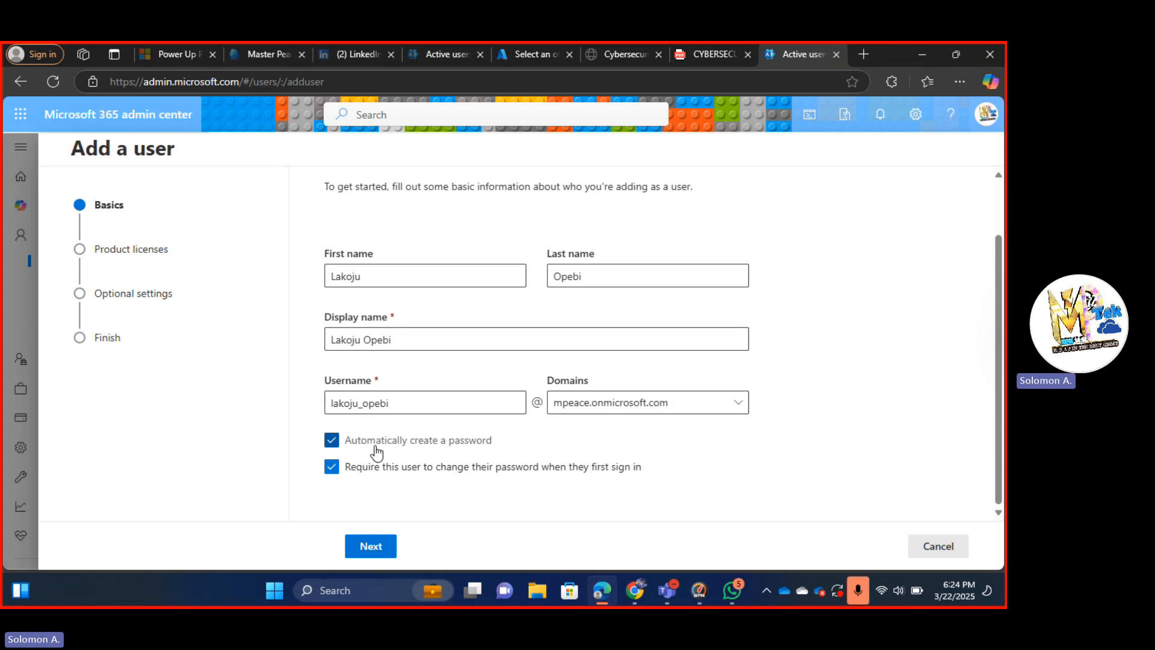
click(332, 442)
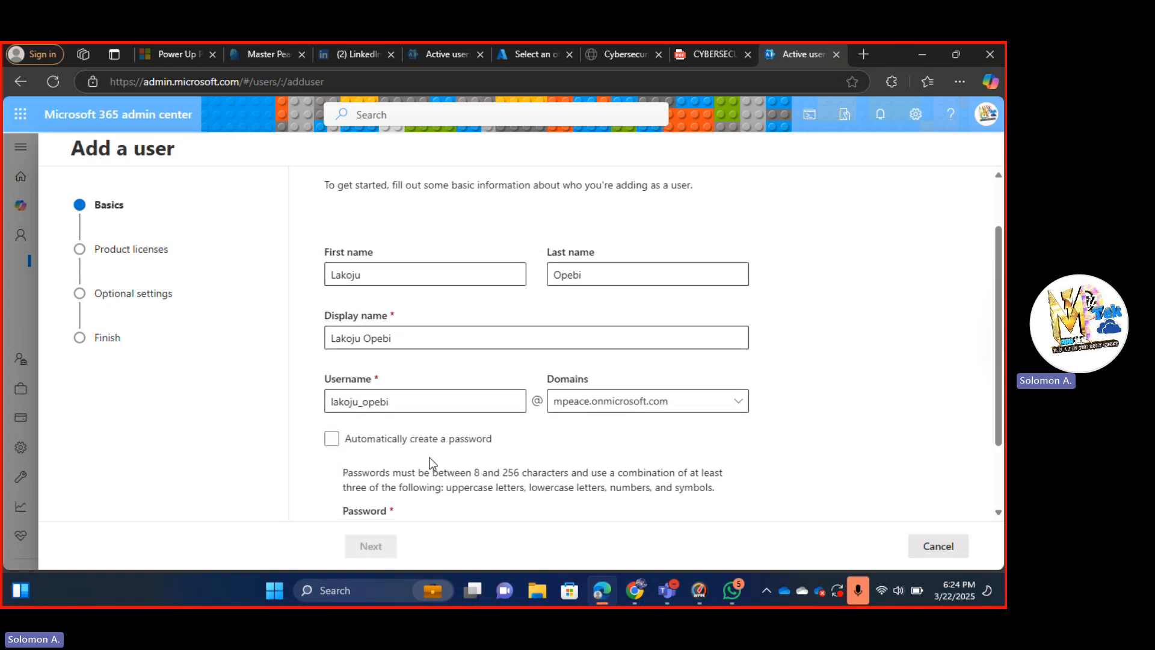
scroll(430, 457, down, 2)
click(415, 444)
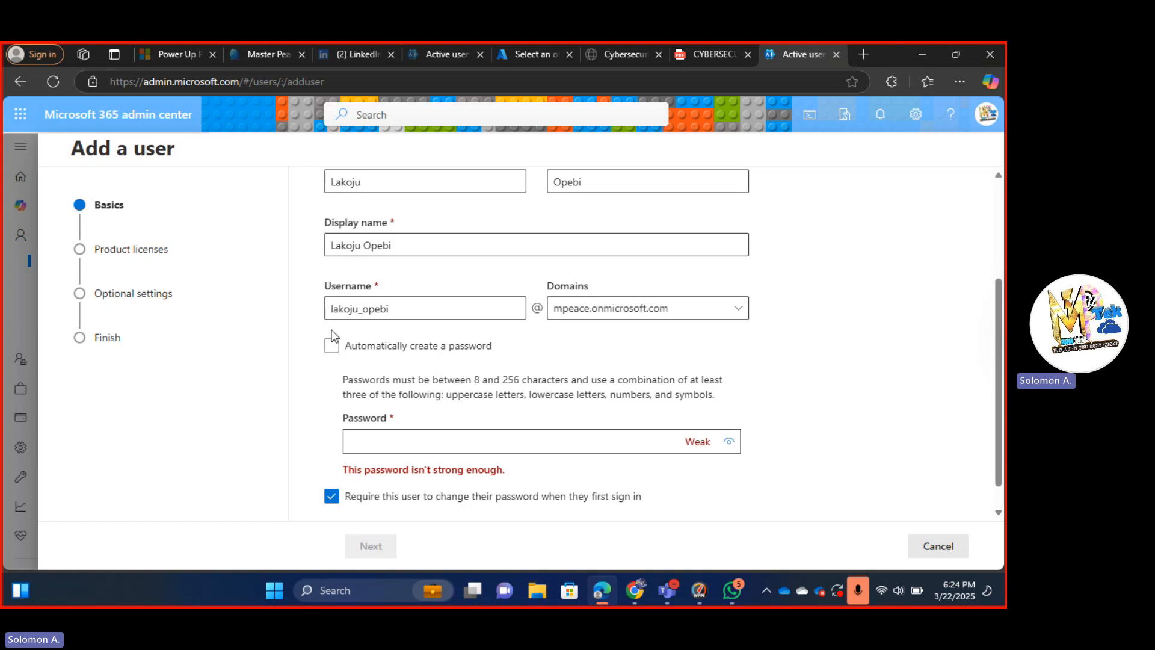
click(332, 345)
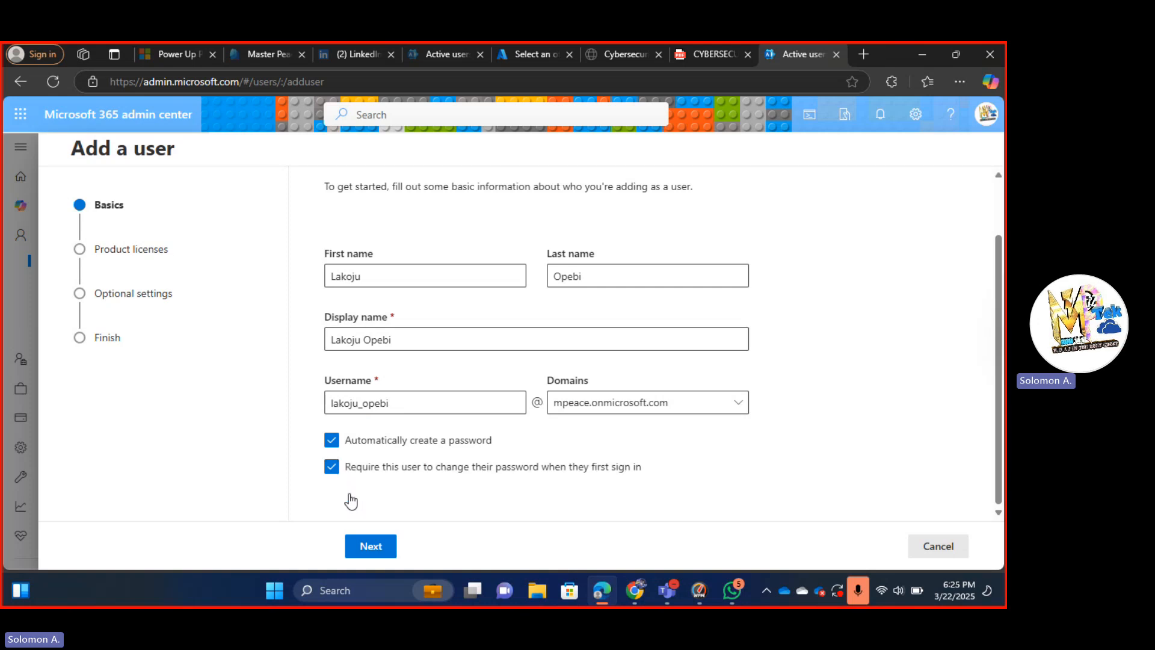
click(375, 547)
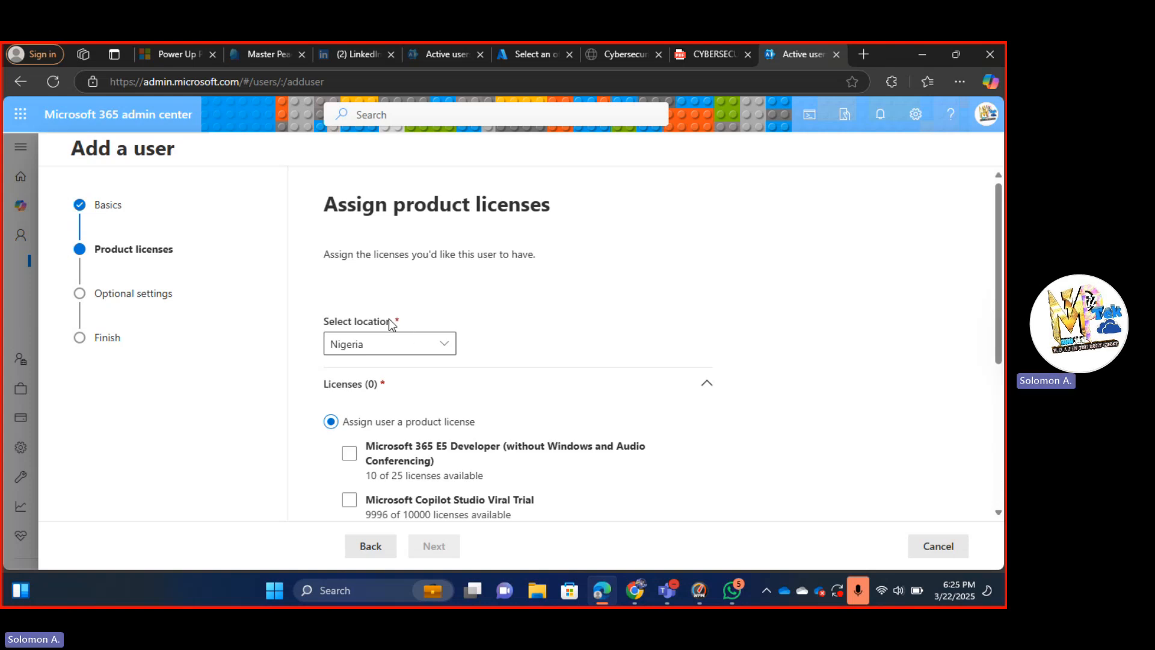
Keep Nigeria as the location and tick the Microsoft Power Automate Free license.
click(446, 345)
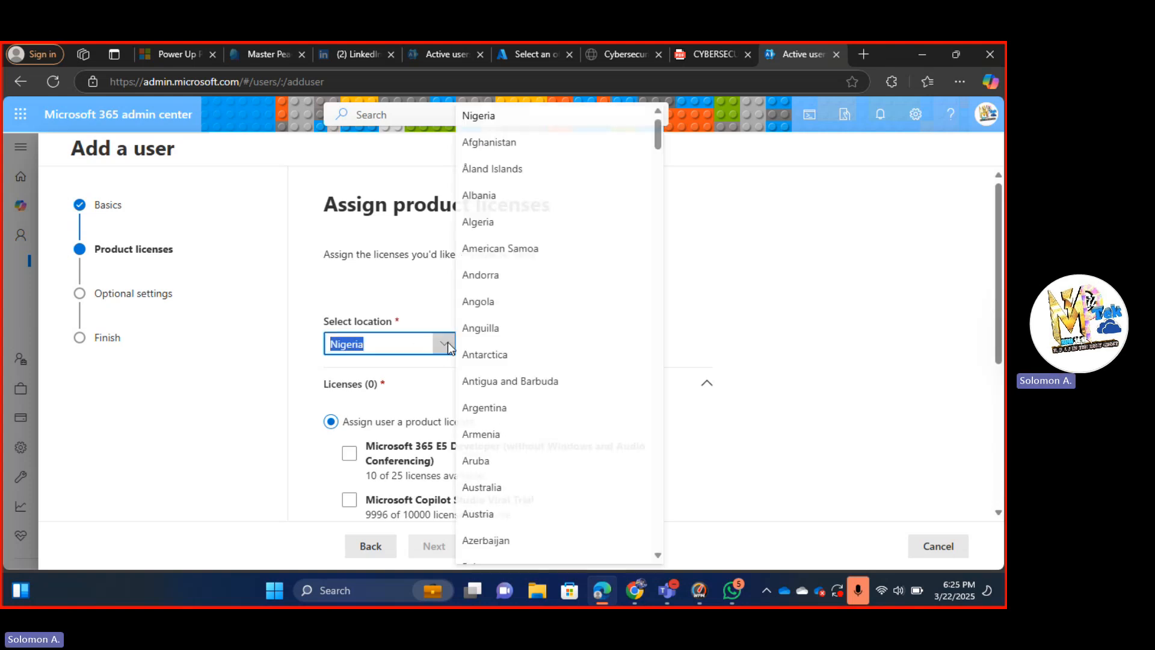
click(448, 347)
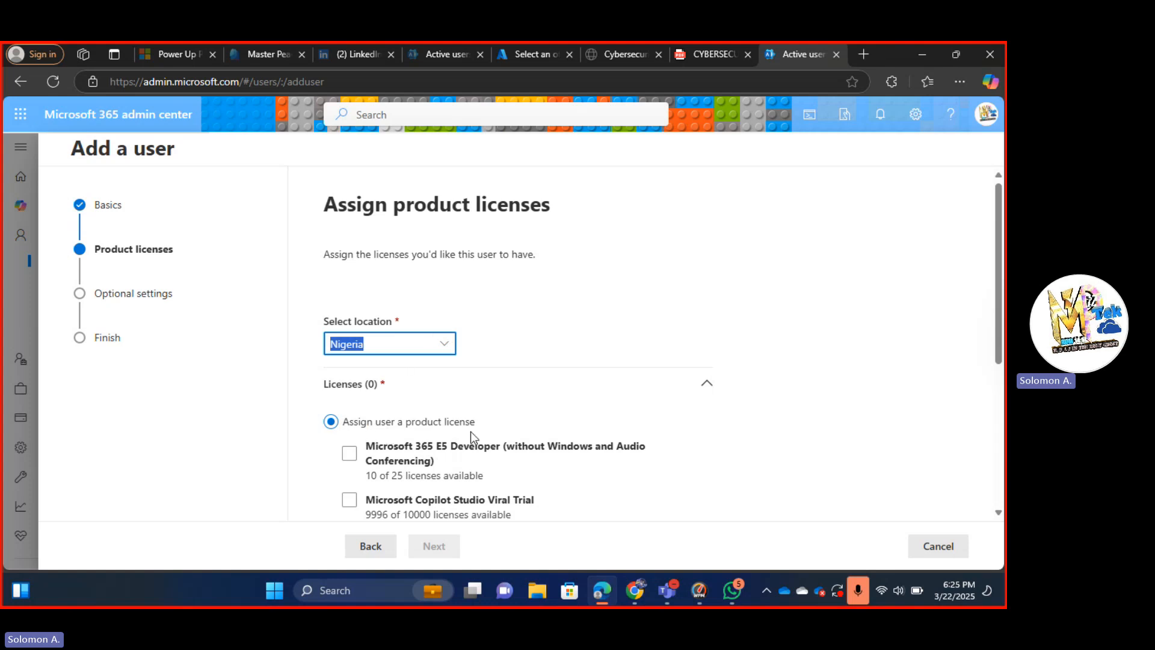
scroll(471, 431, down, 3)
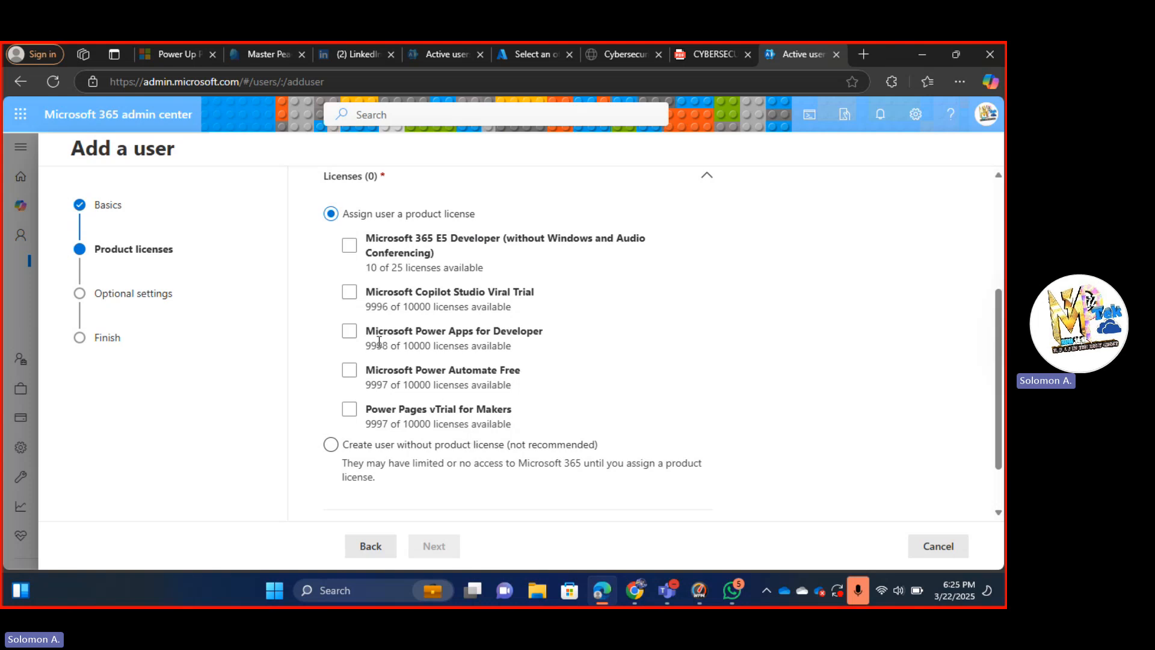
click(350, 371)
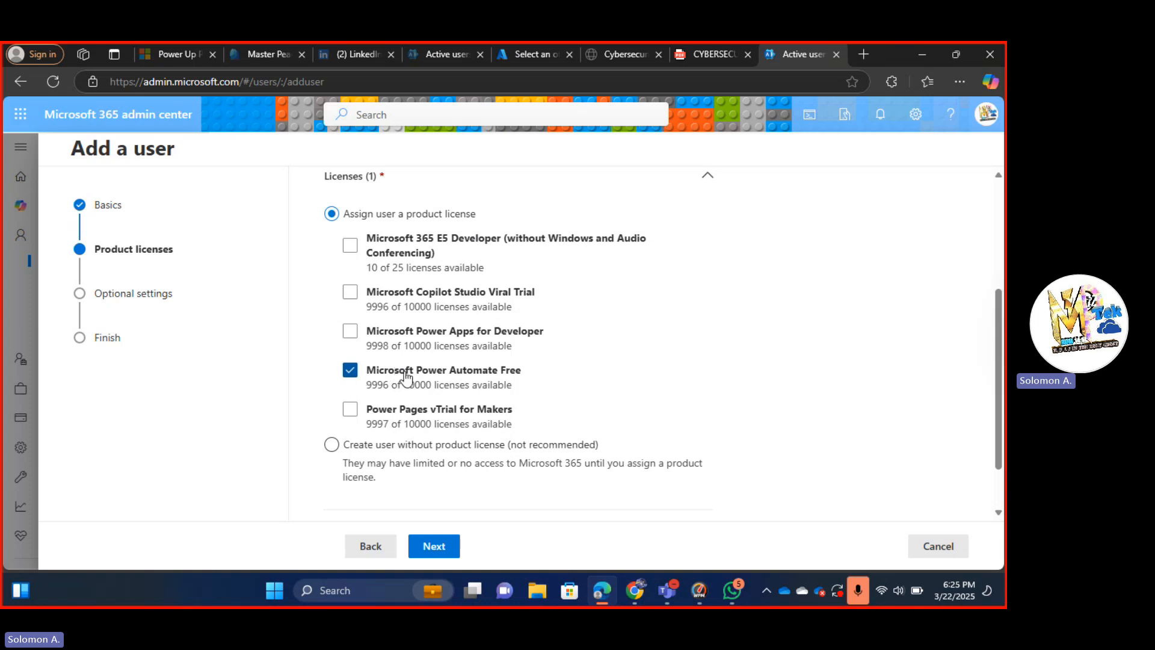
scroll(437, 379, down, 1)
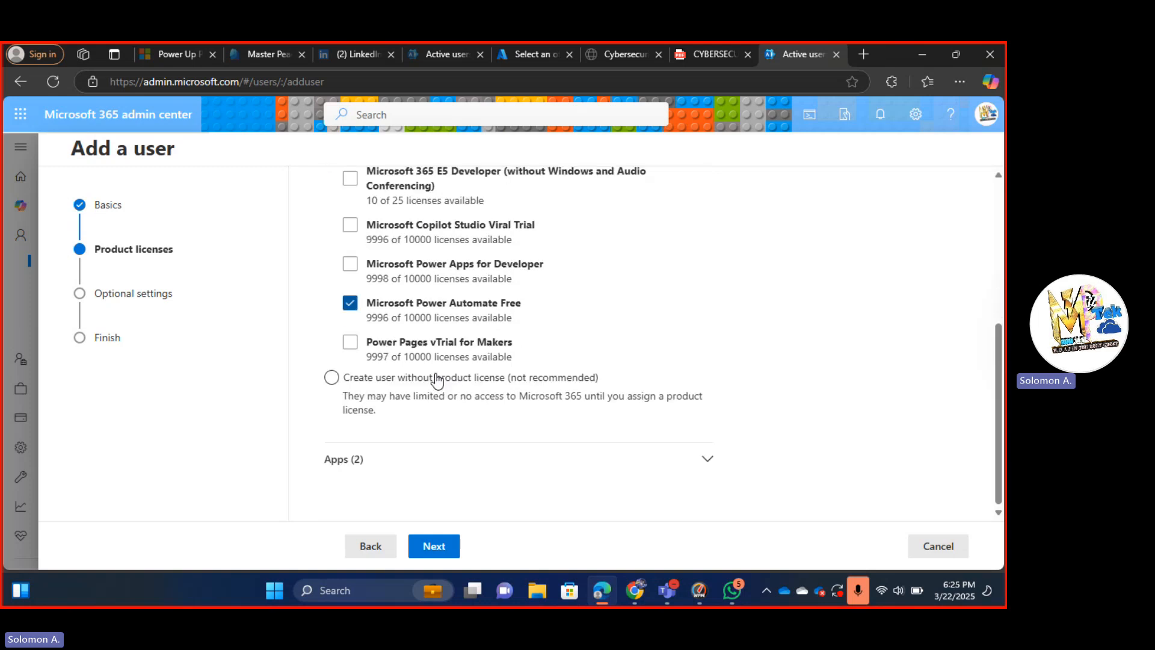
Expand the included apps, then swap Power Automate Free for Power Pages vTrial for Makers.
click(708, 461)
scroll(709, 463, down, 2)
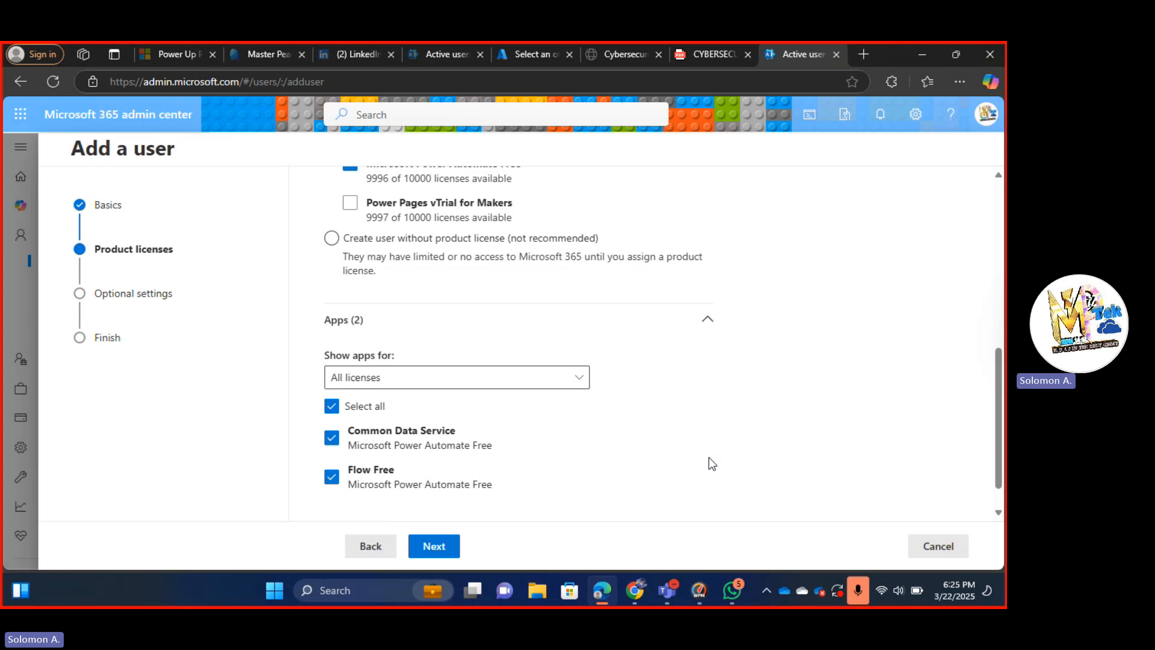
scroll(709, 457, up, 1)
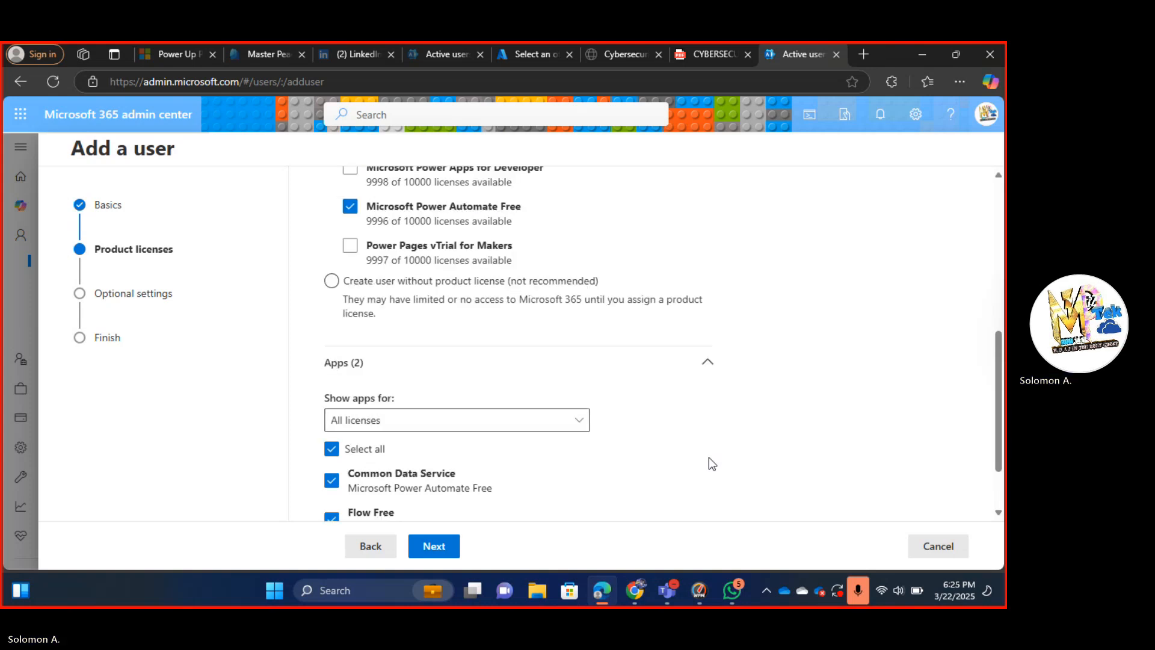
click(350, 207)
click(350, 247)
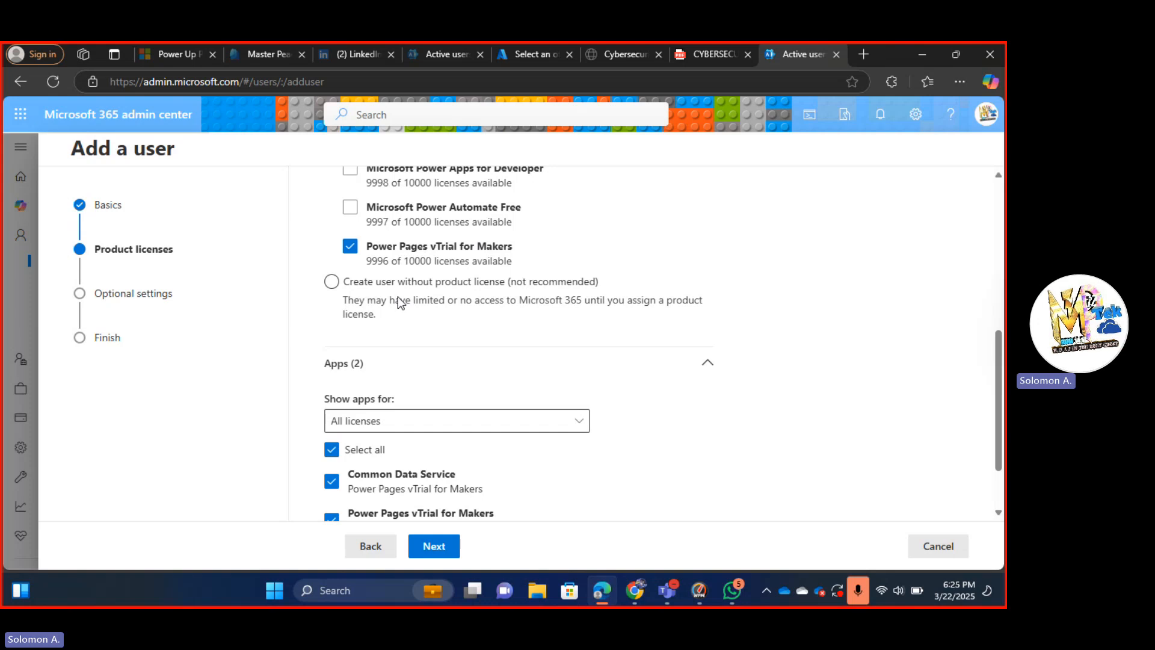
scroll(481, 295, down, 2)
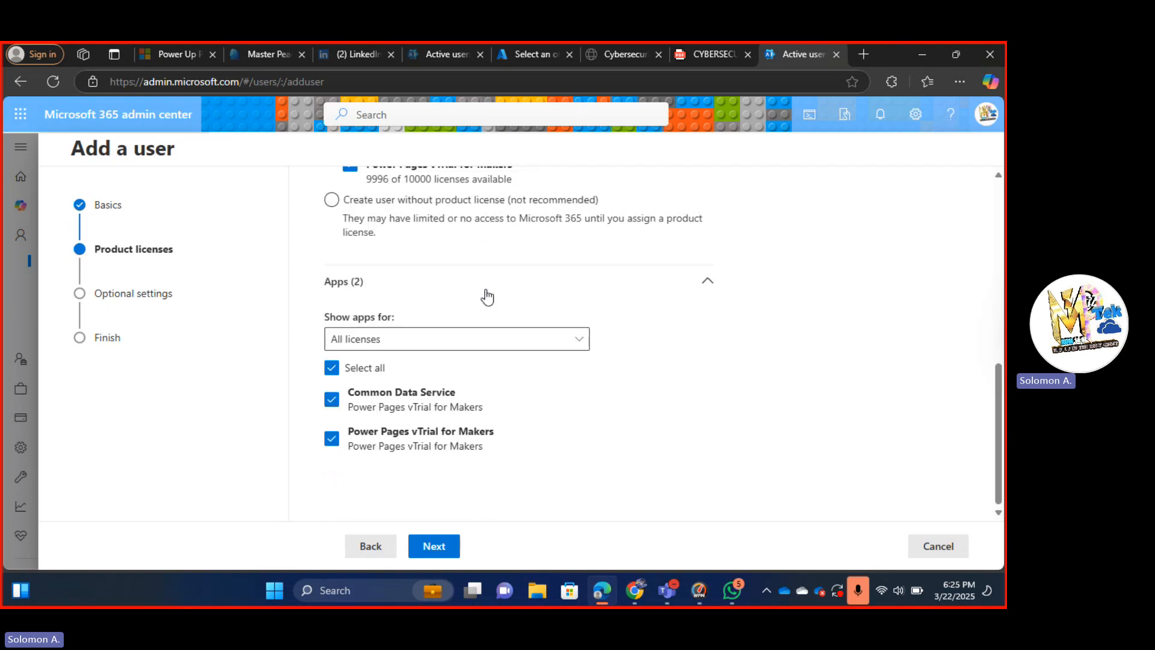
scroll(391, 223, up, 5)
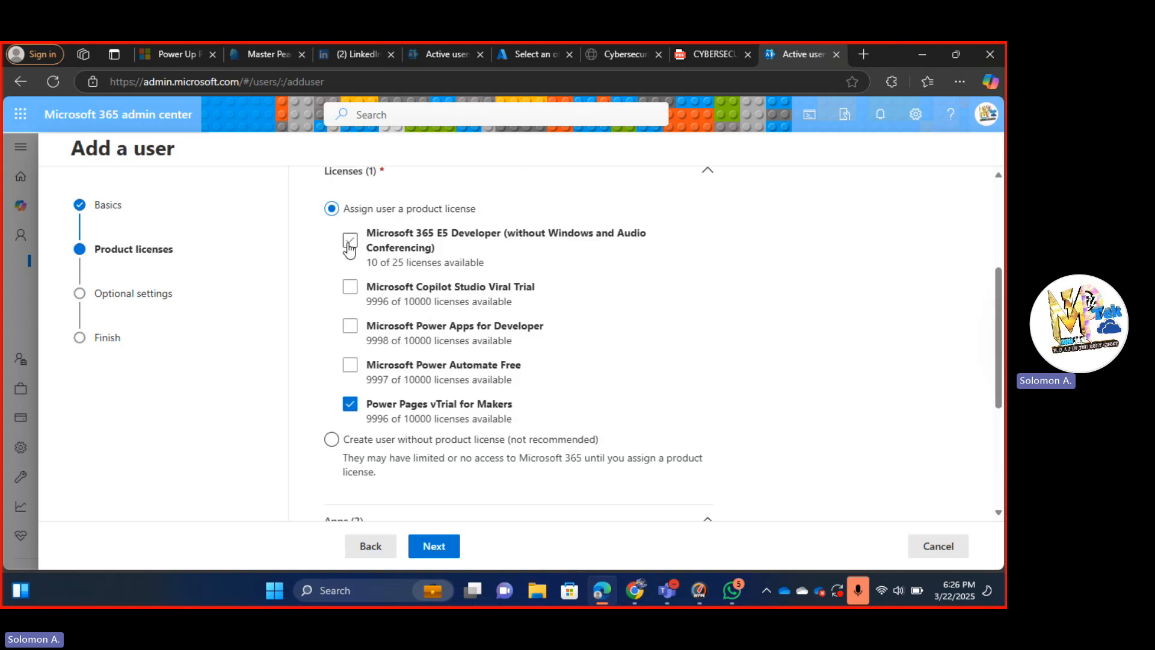
Tick Microsoft 365 E5 Developer instead of Power Pages vTrial for Makers and review its apps.
click(349, 241)
click(350, 404)
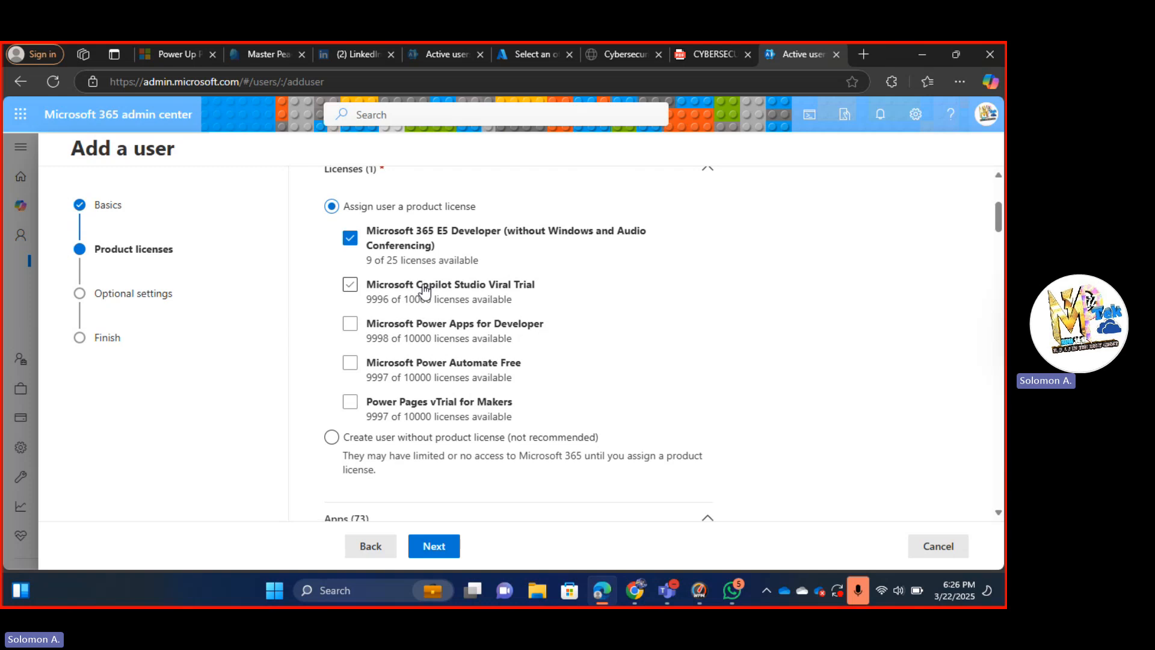
scroll(425, 292, down, 3)
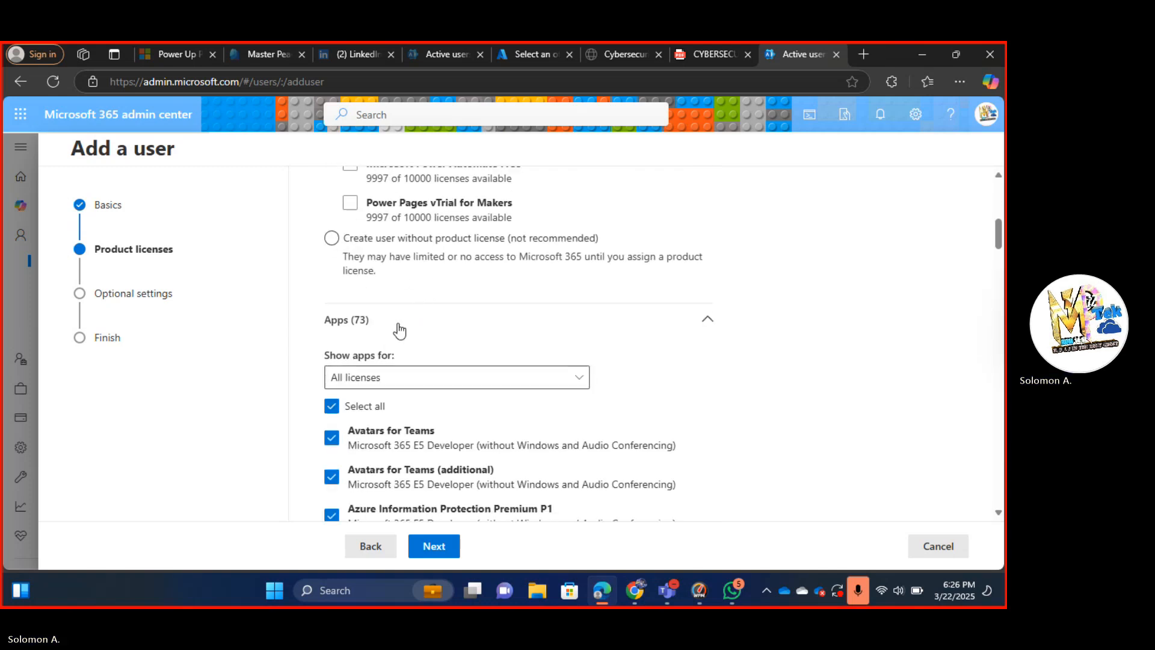
scroll(399, 330, up, 4)
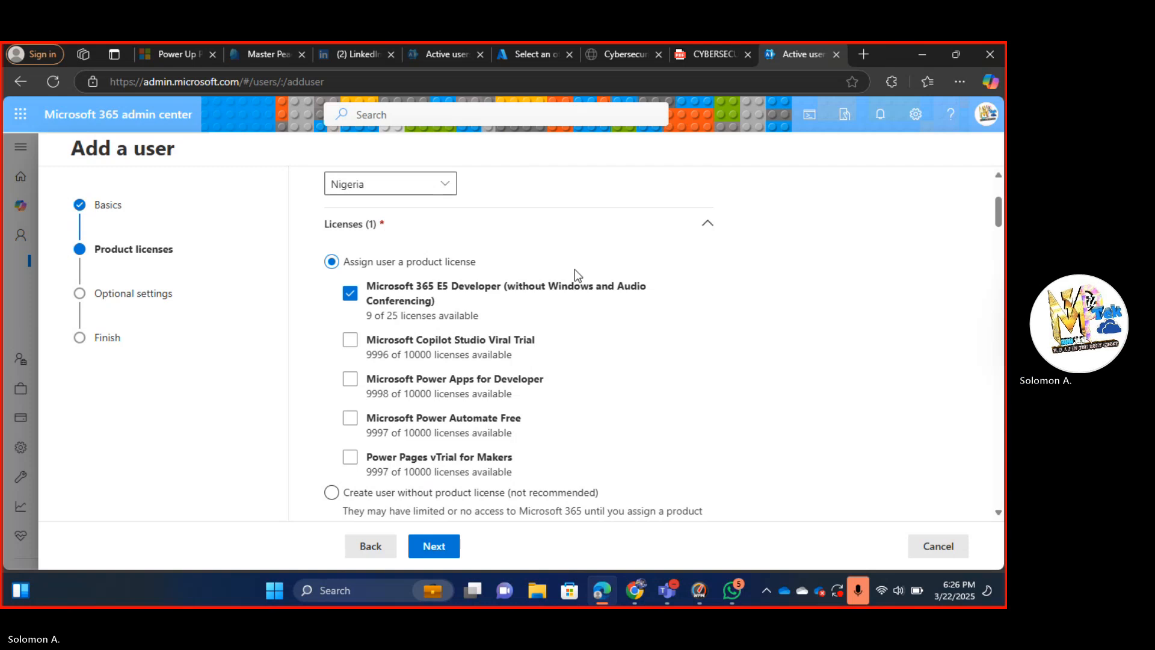
scroll(507, 270, down, 6)
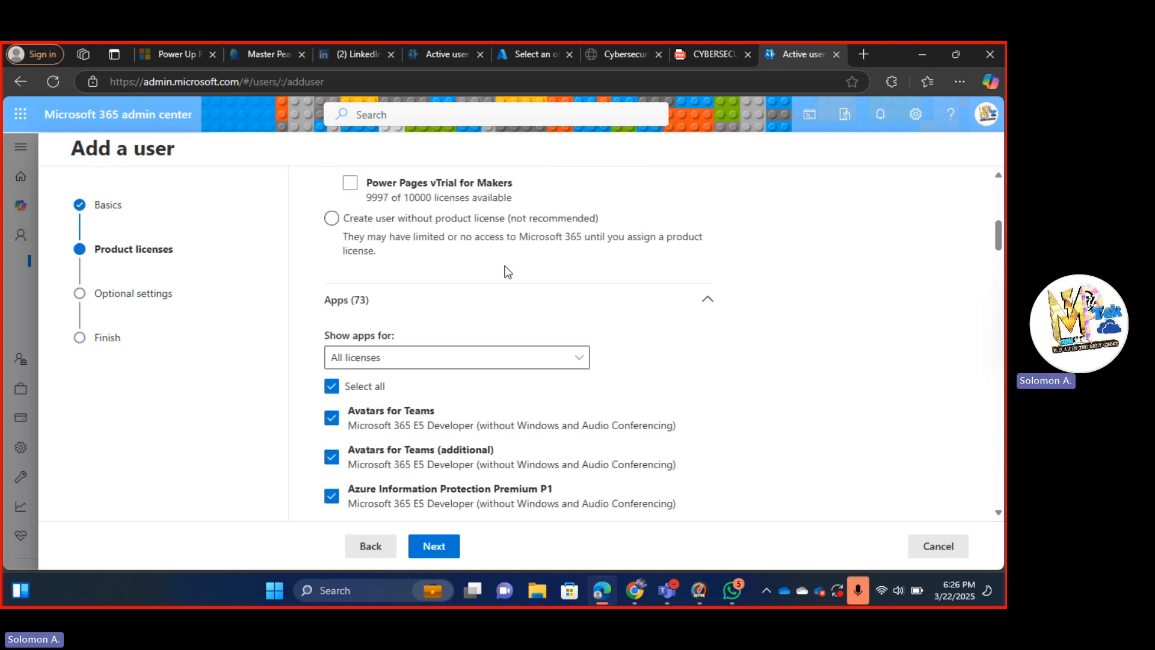
scroll(507, 271, down, 1)
scroll(506, 269, up, 1)
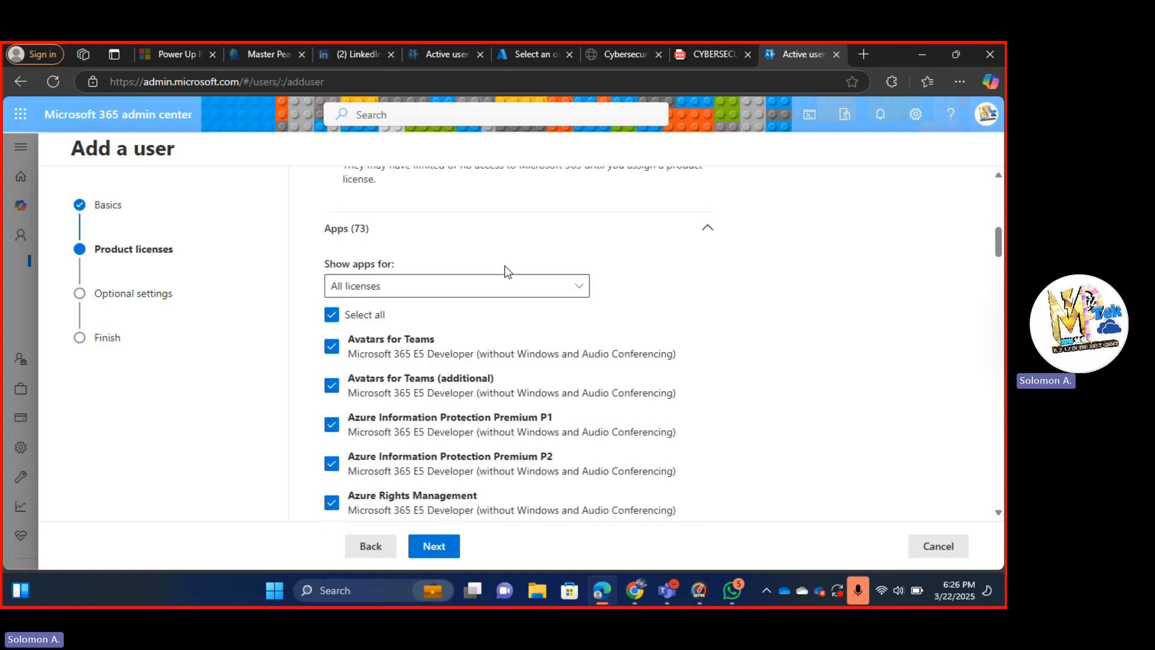
scroll(512, 333, down, 4)
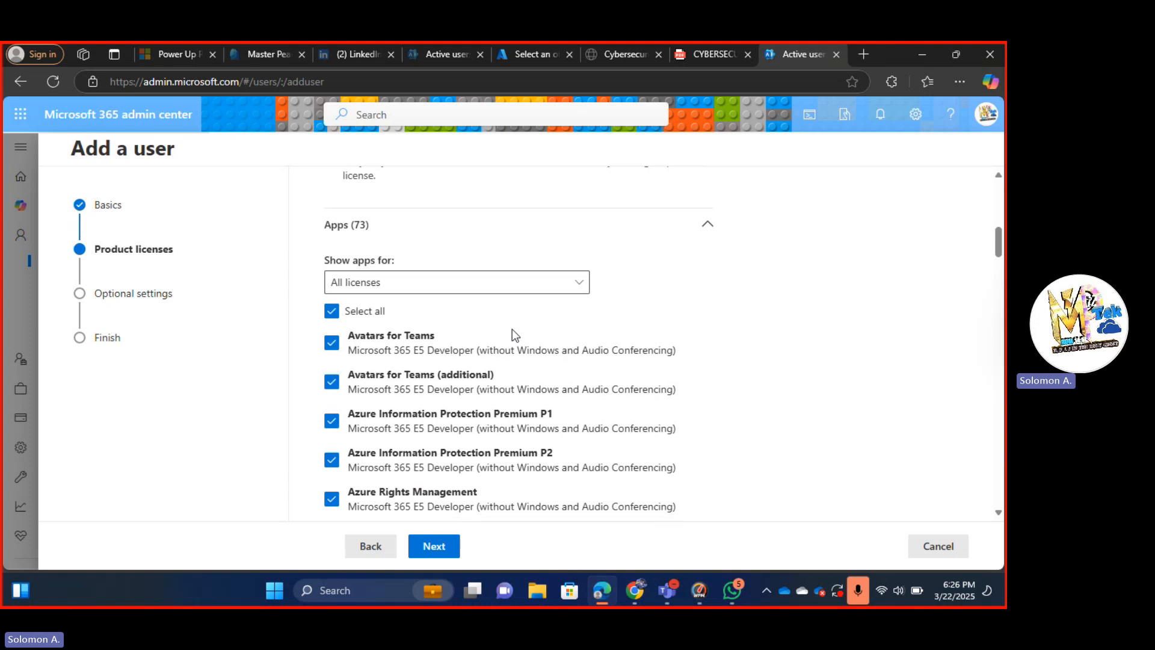
scroll(512, 334, down, 5)
scroll(512, 334, up, 5)
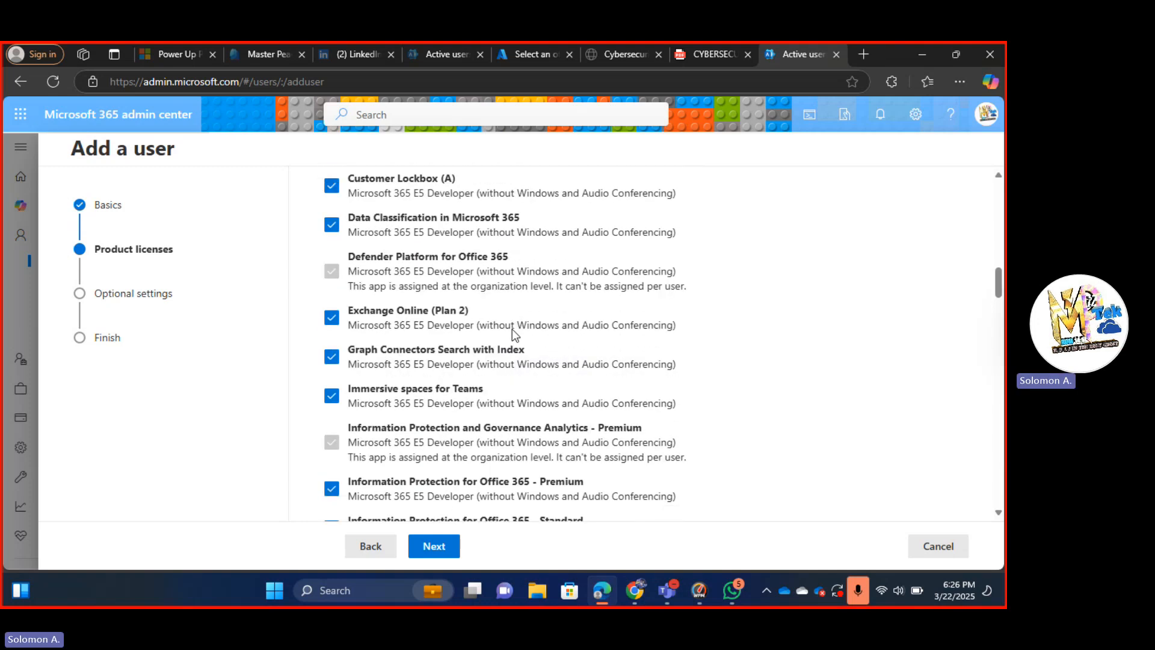
scroll(511, 329, down, 4)
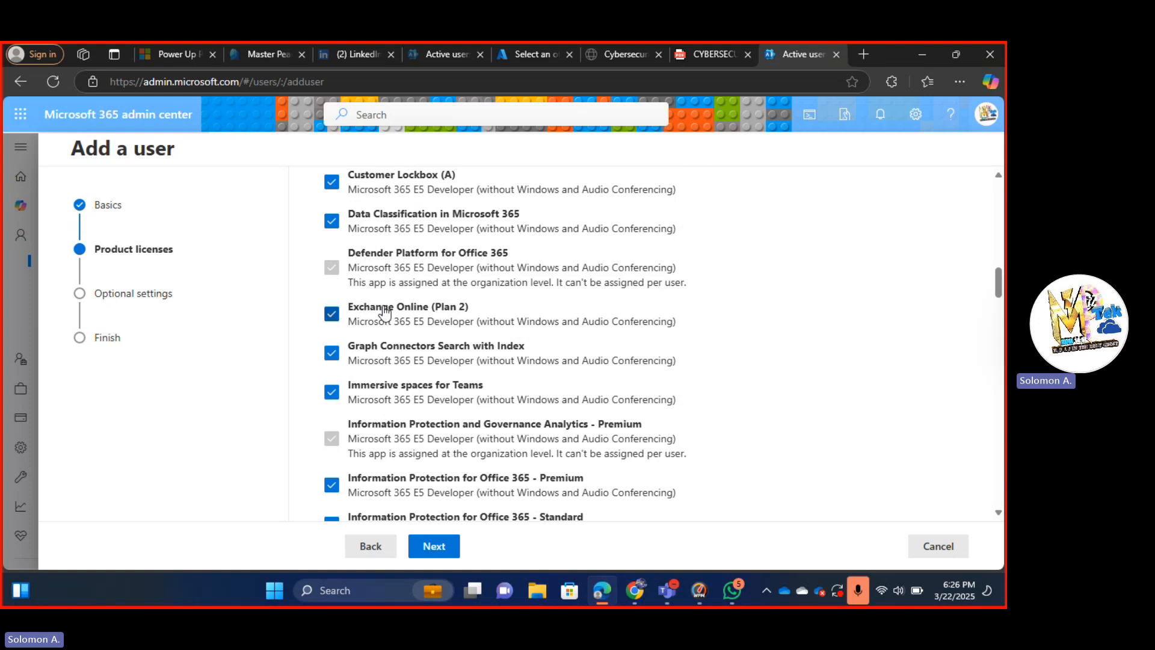
scroll(414, 298, up, 4)
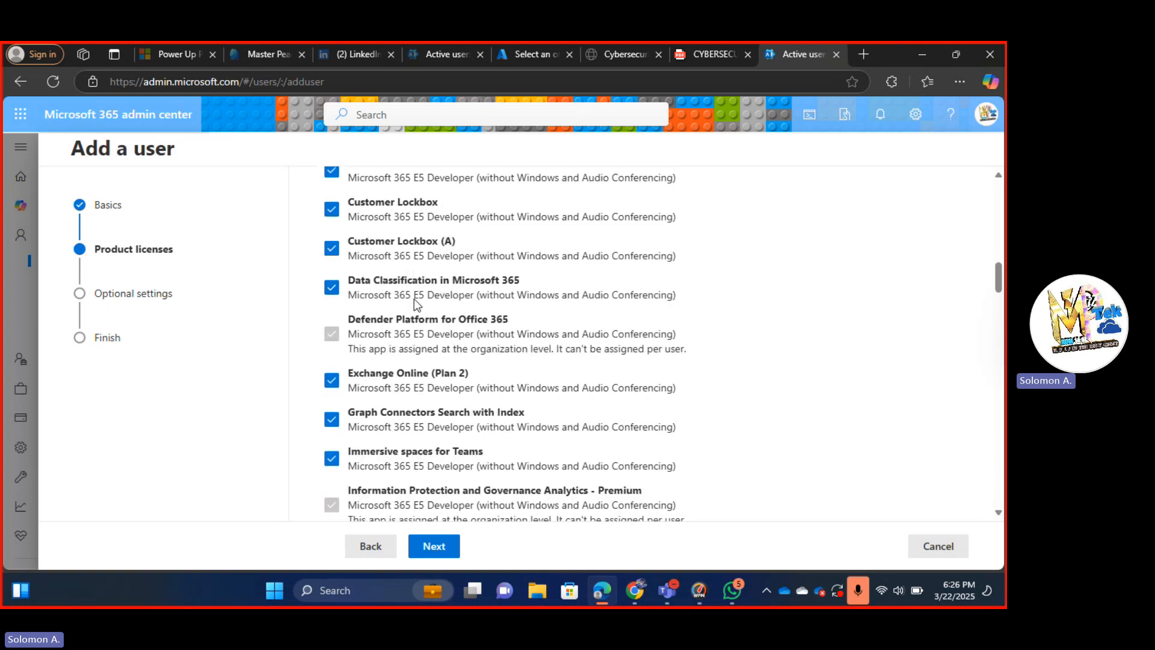
scroll(414, 299, up, 3)
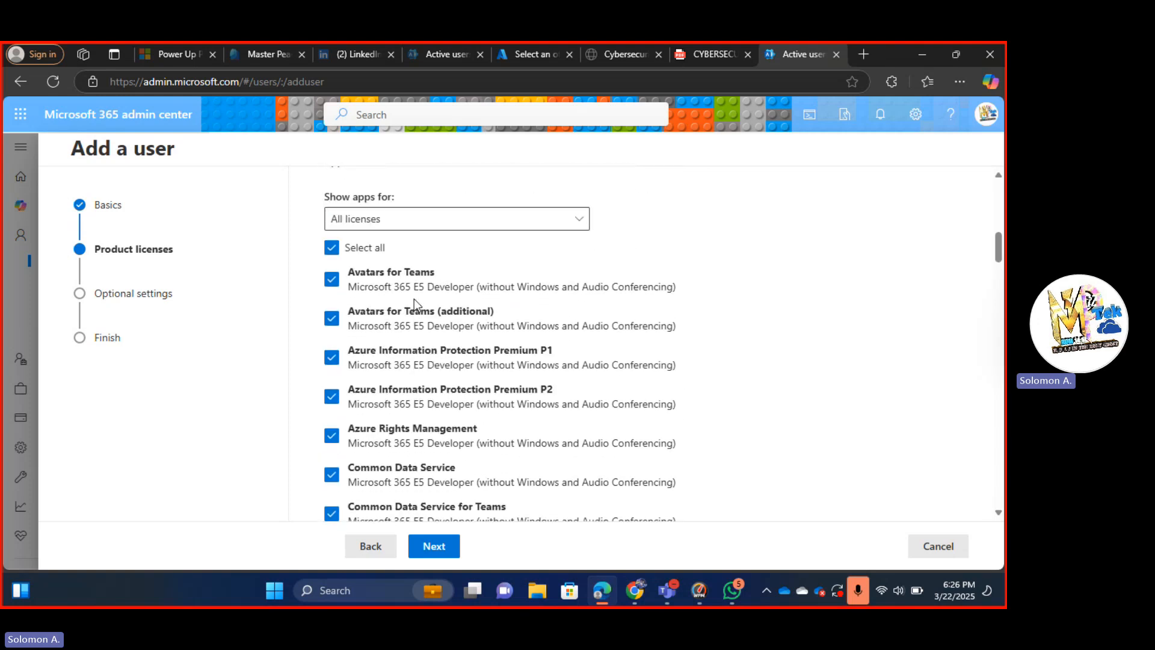
scroll(414, 298, down, 15)
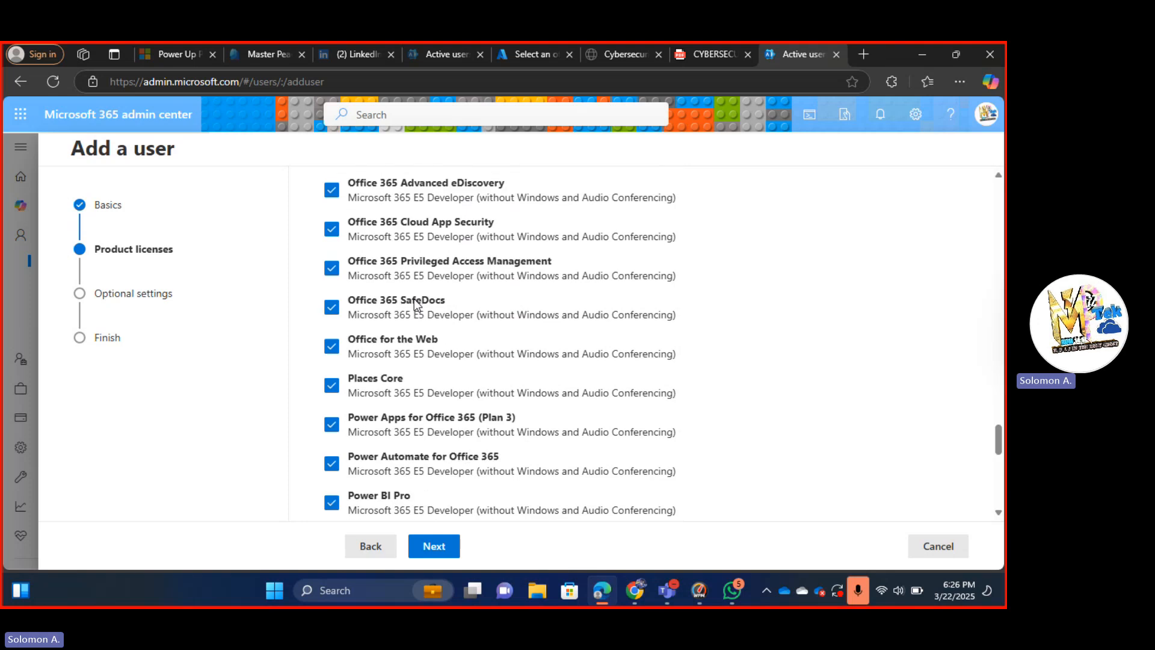
scroll(415, 300, down, 4)
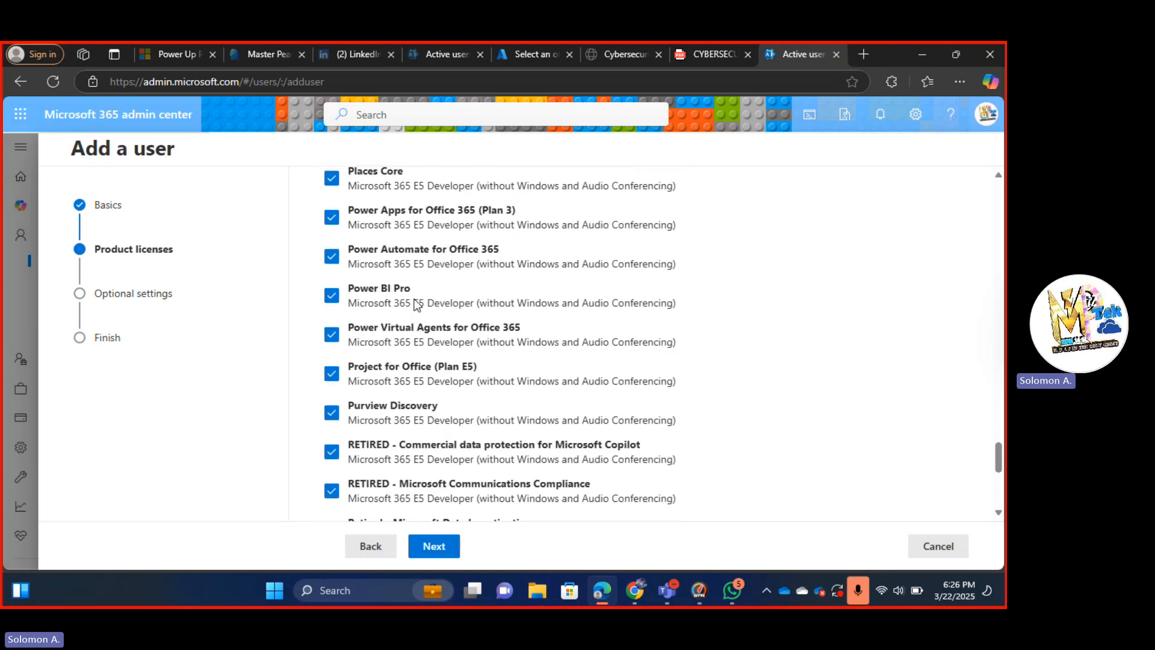
Untick Power BI Pro, Yammer Enterprise, Whiteboard (Plan 3) and SharePoint (Plan 2) in the apps list.
click(330, 296)
scroll(388, 338, down, 5)
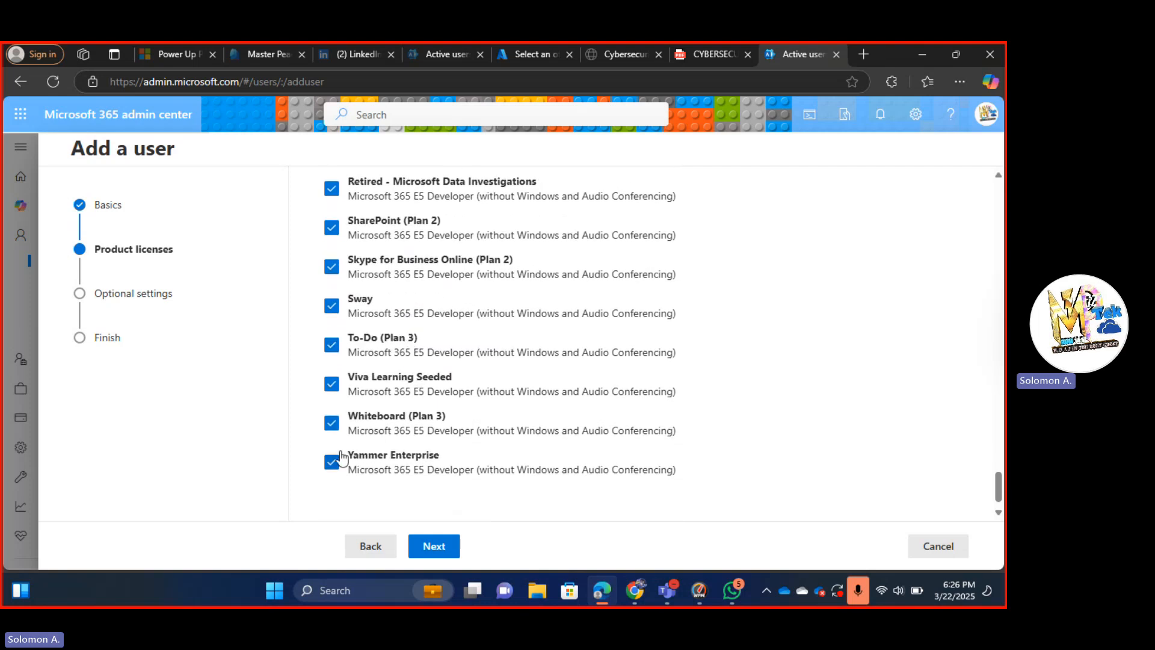
click(332, 462)
scroll(423, 365, up, 1)
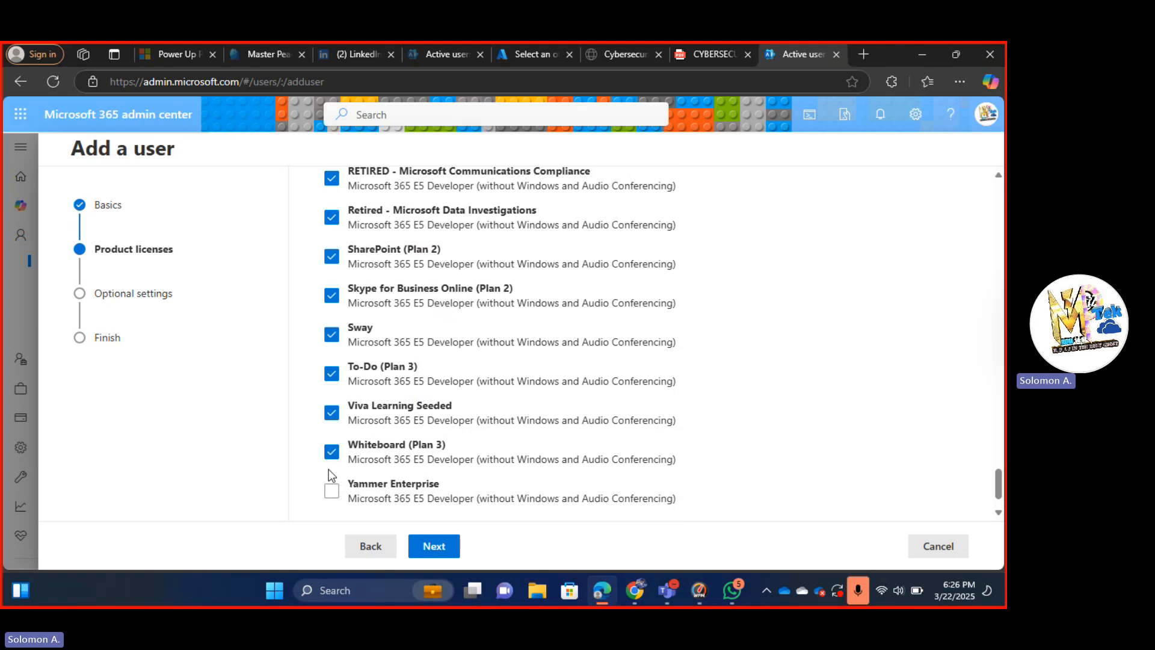
click(331, 461)
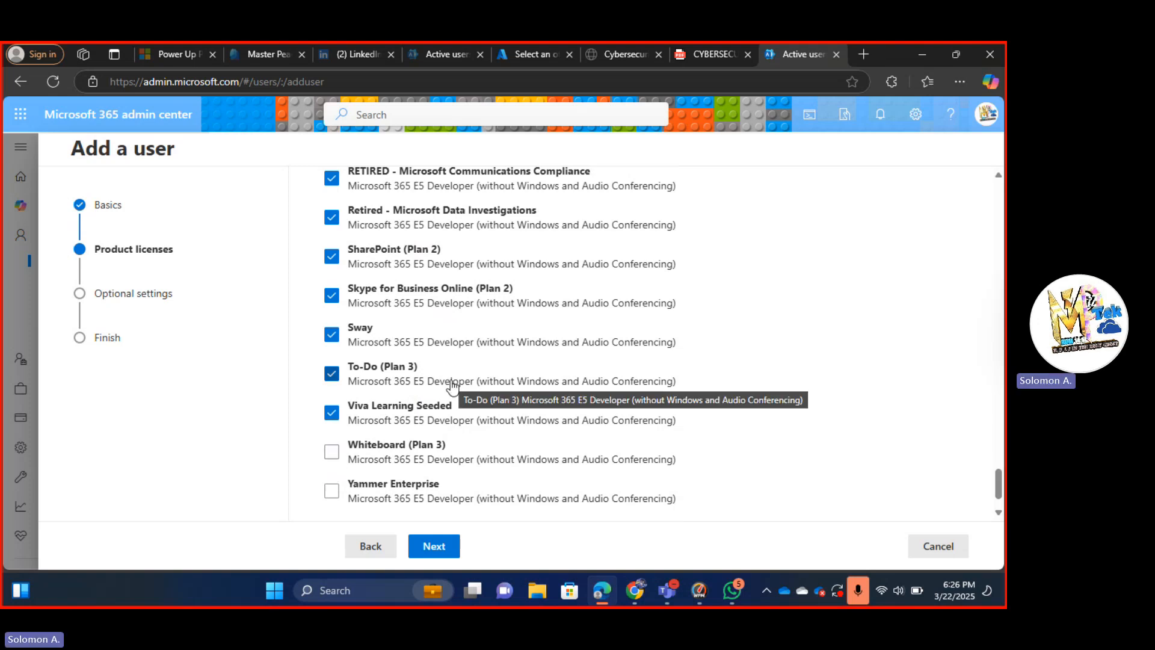
click(331, 262)
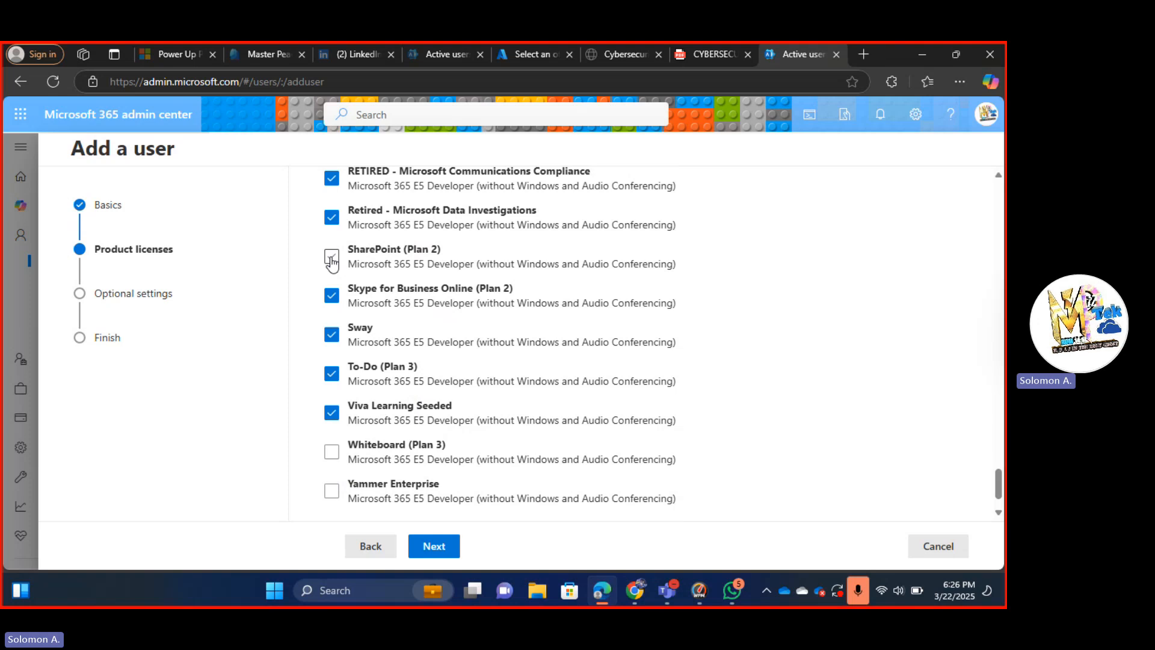
Switch the license option to creating the user without any product license.
scroll(464, 303, up, 5)
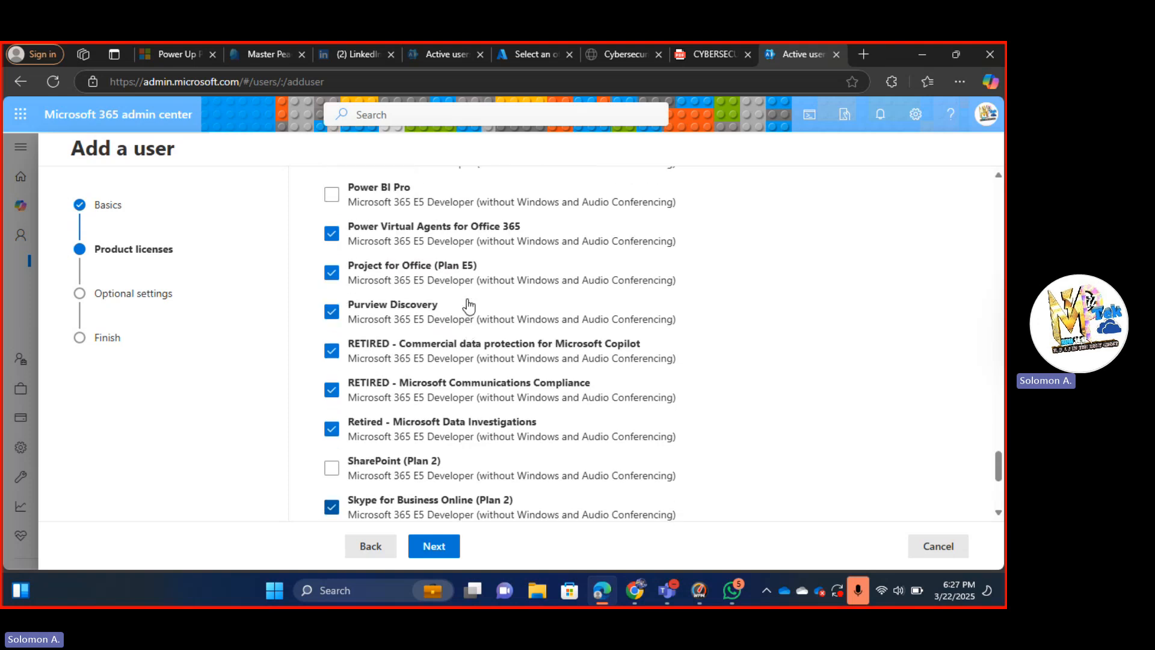
scroll(469, 306, up, 2)
scroll(468, 307, down, 8)
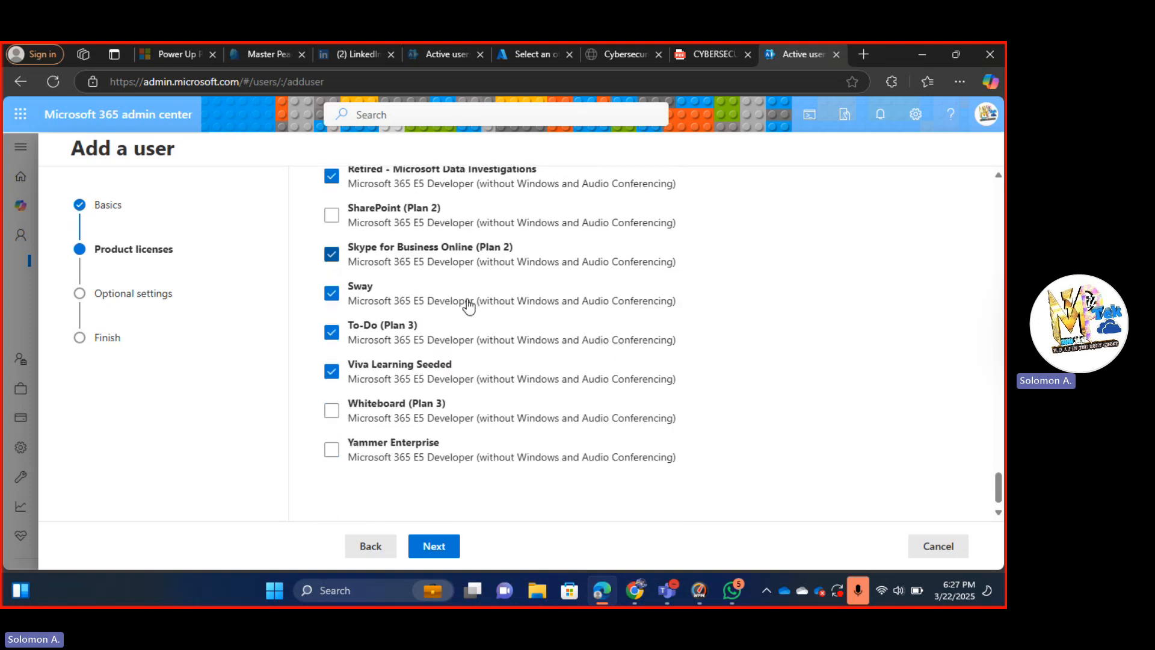
scroll(468, 307, up, 1)
scroll(469, 307, down, 2)
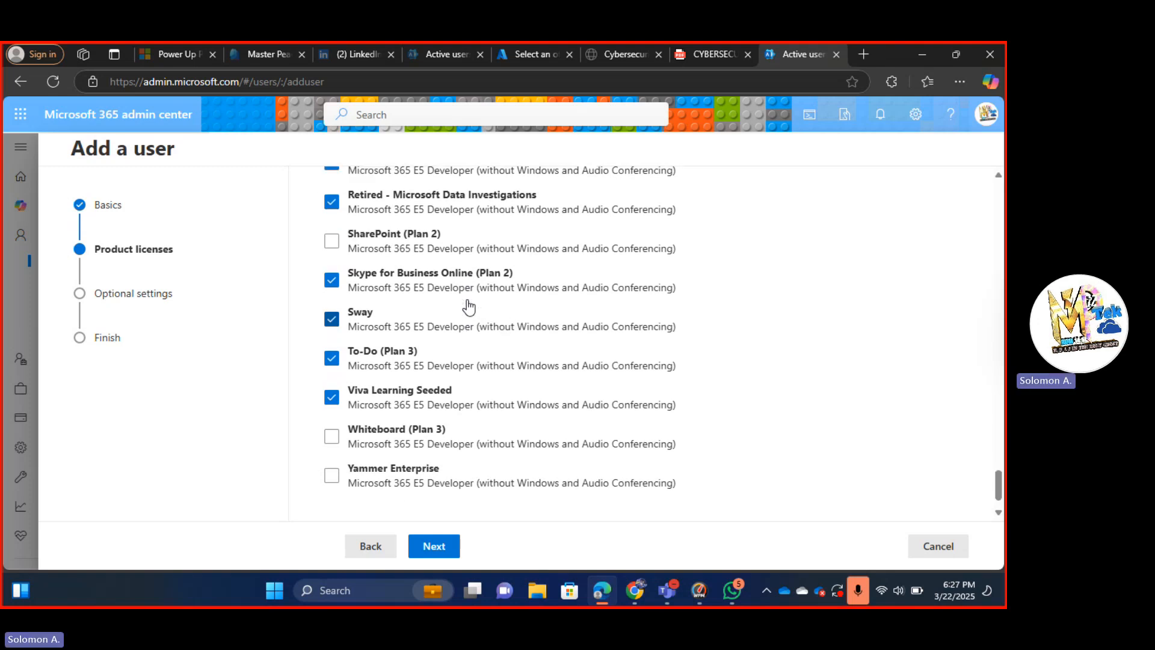
scroll(468, 306, up, 8)
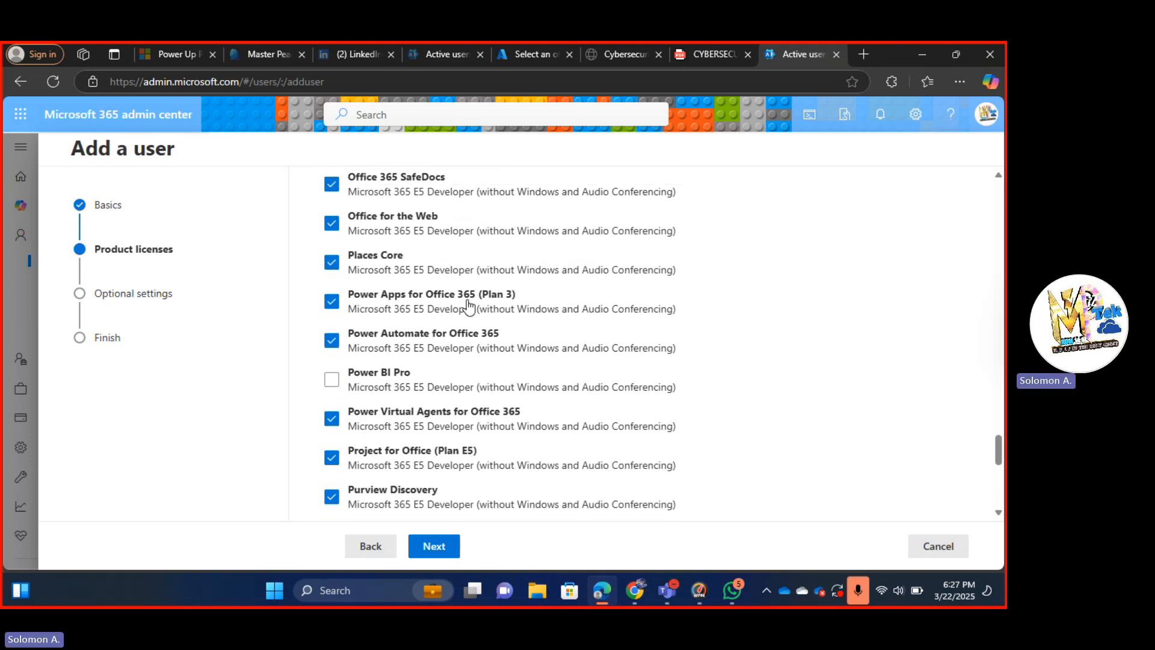
scroll(469, 307, up, 4)
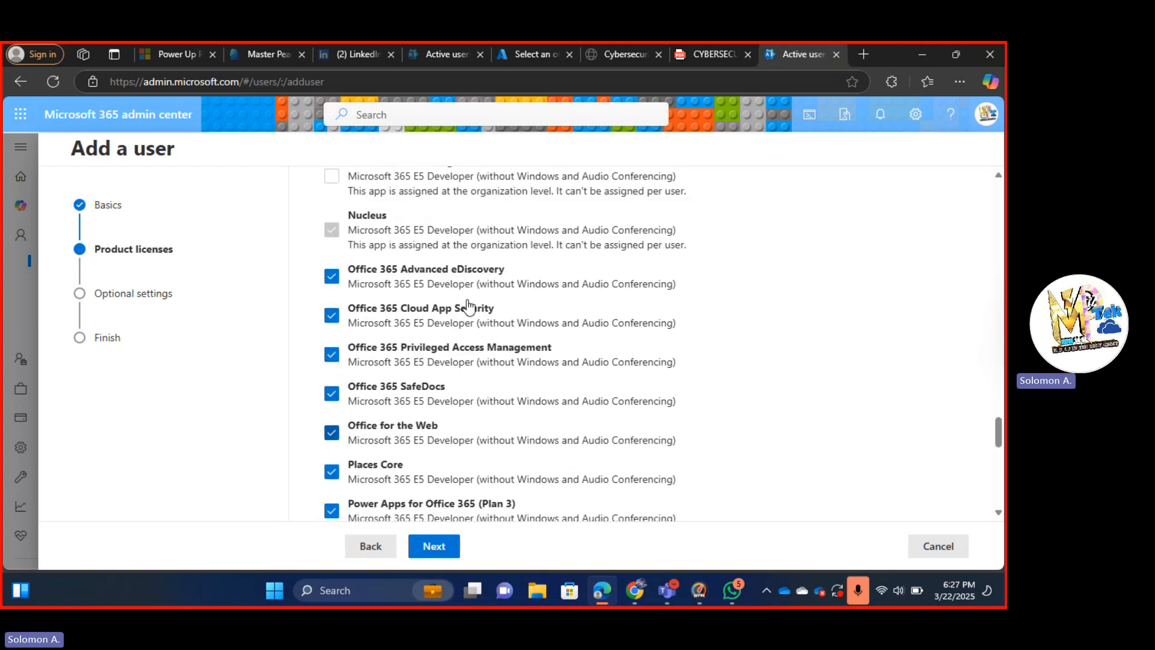
scroll(469, 305, up, 12)
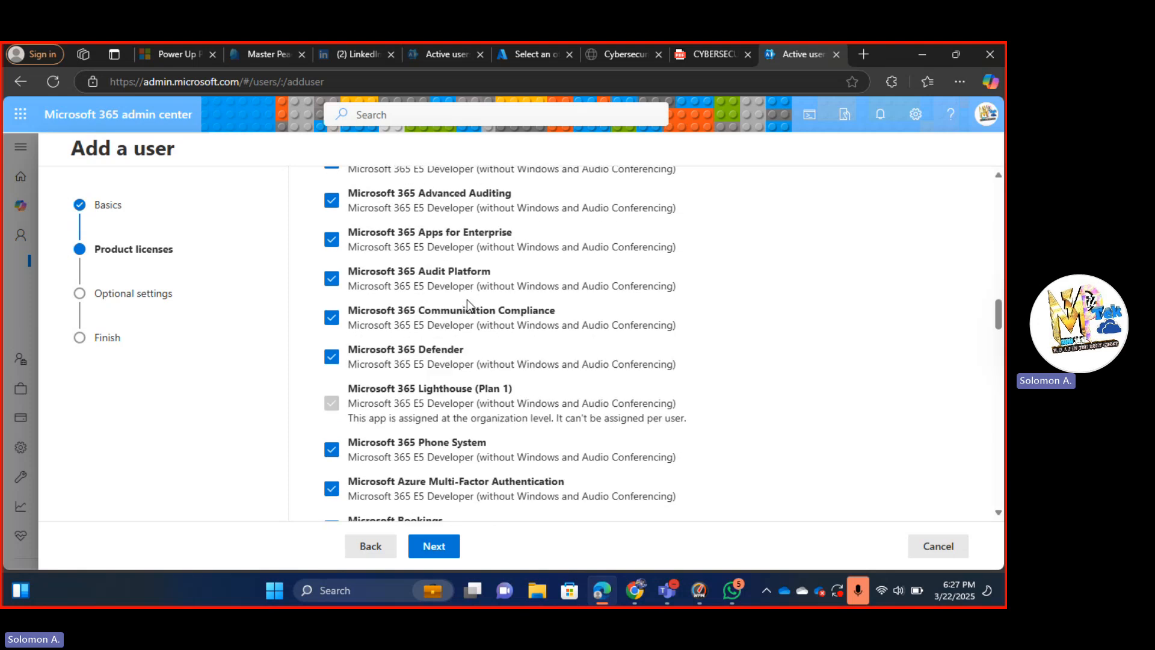
scroll(467, 299, up, 12)
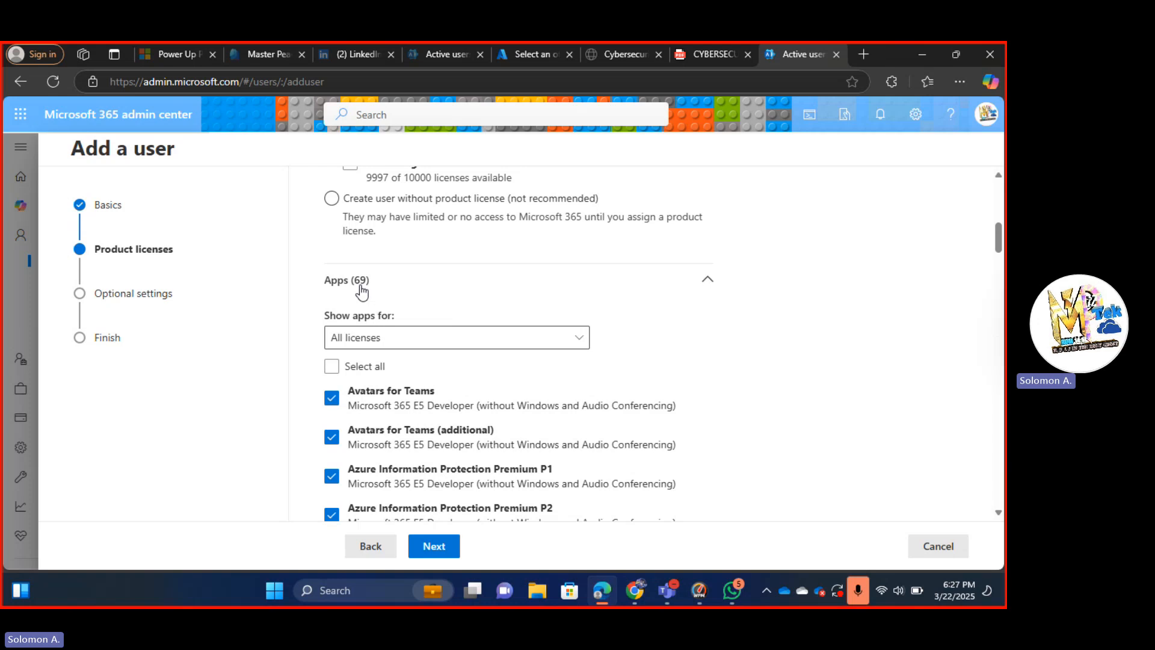
scroll(338, 233, up, 3)
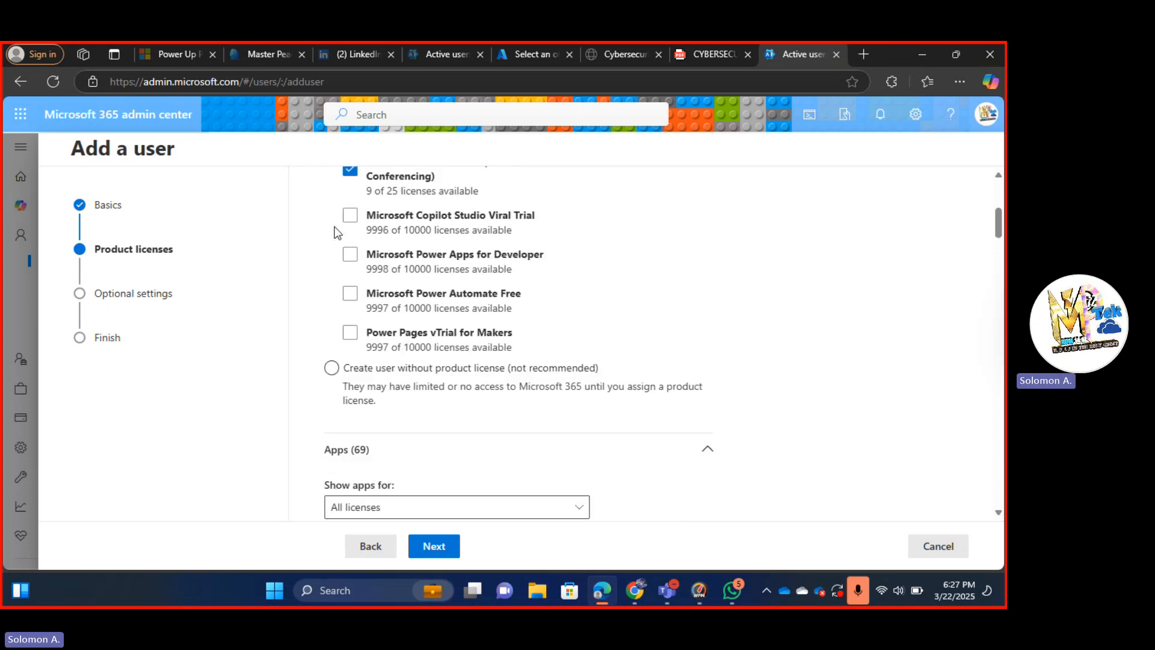
click(331, 369)
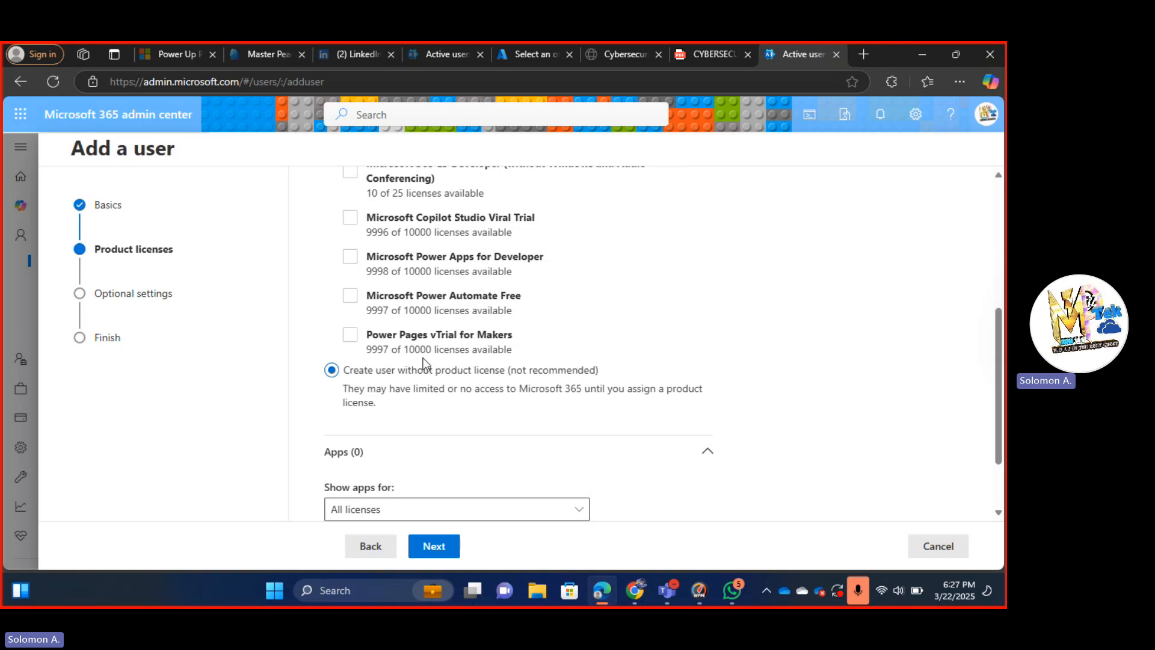
scroll(424, 361, down, 1)
scroll(433, 337, up, 3)
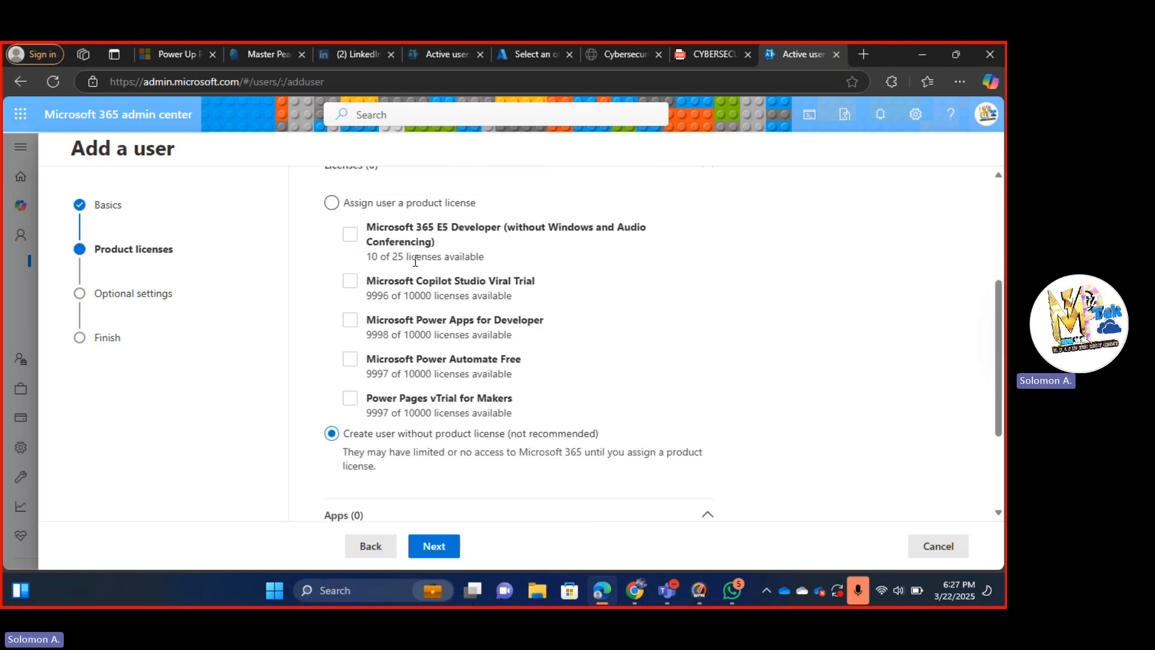
Reassign the Microsoft 365 E5 Developer license and select all 73 of its apps.
click(331, 202)
click(350, 235)
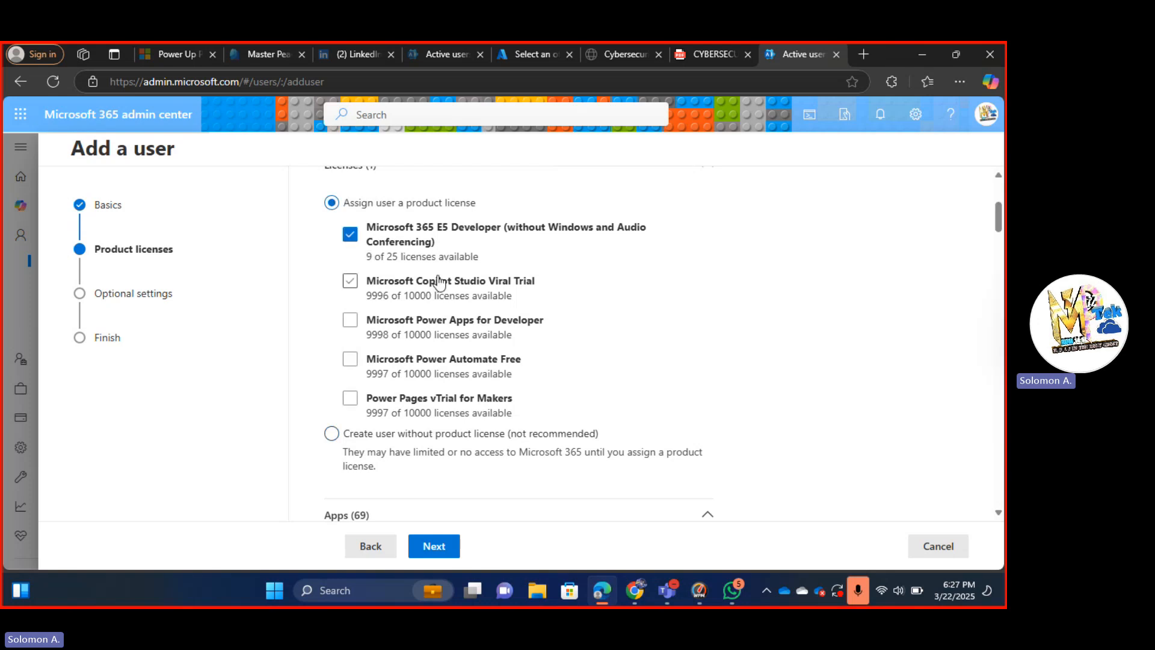
scroll(438, 283, down, 8)
scroll(439, 288, down, 2)
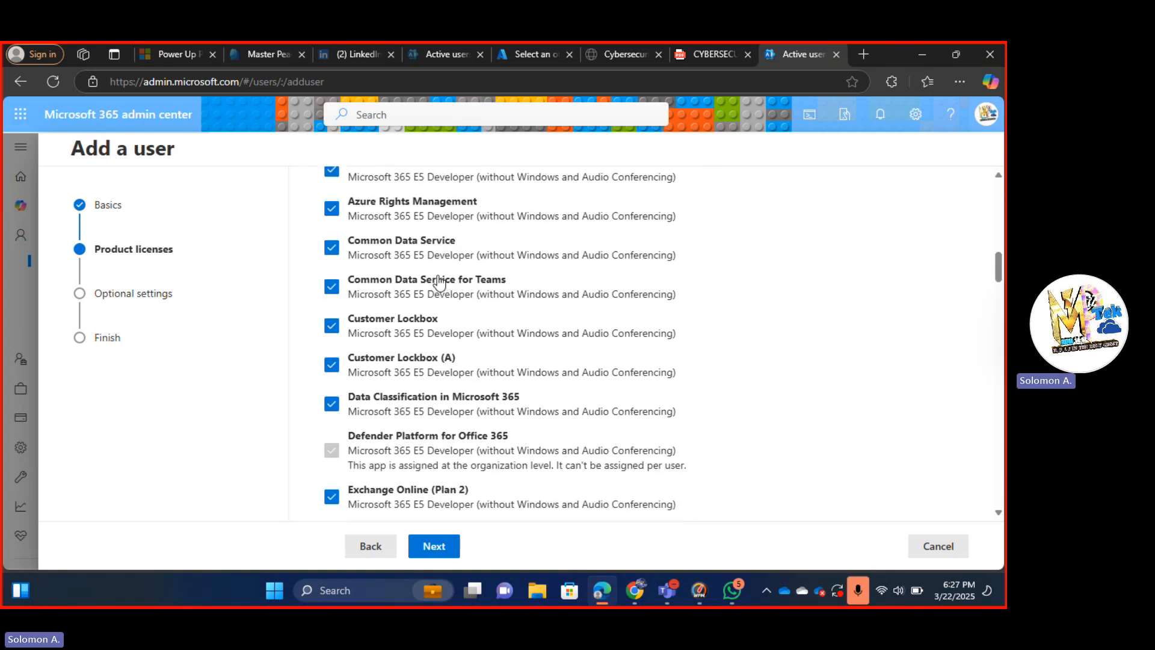
scroll(440, 279, up, 5)
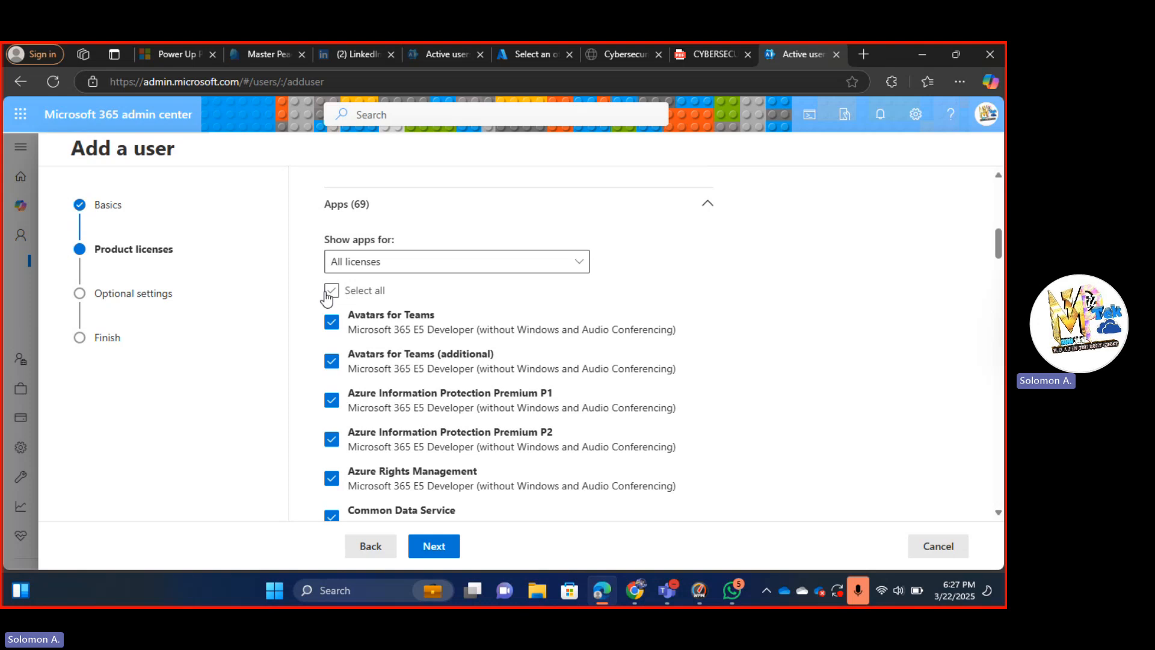
click(331, 290)
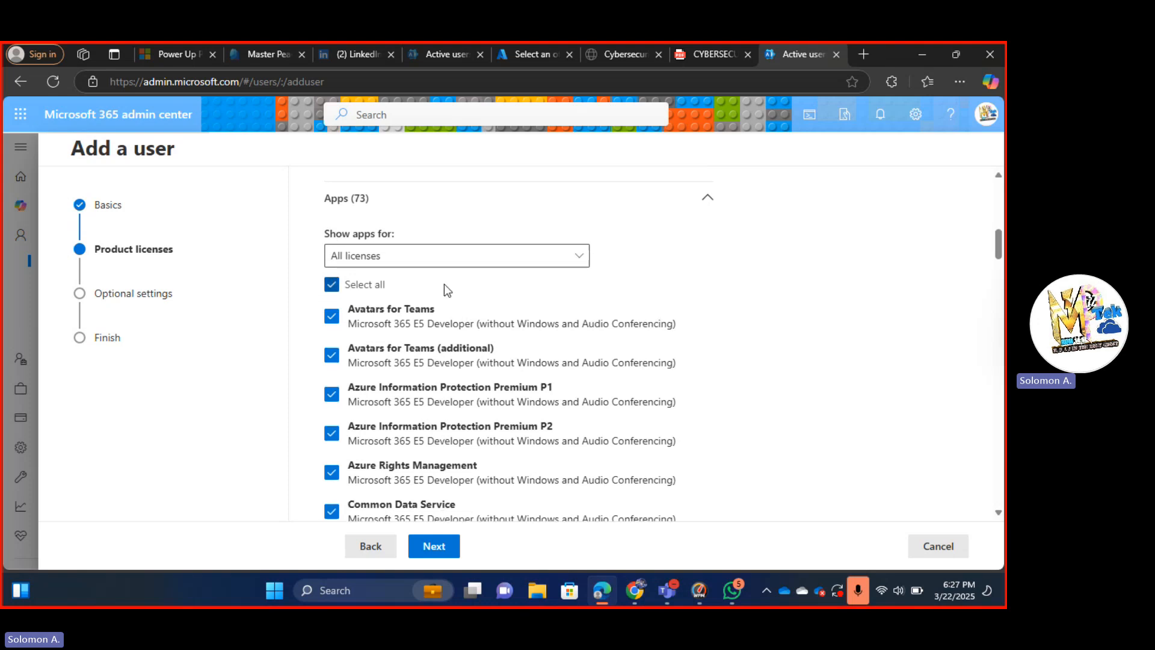
scroll(444, 284, down, 12)
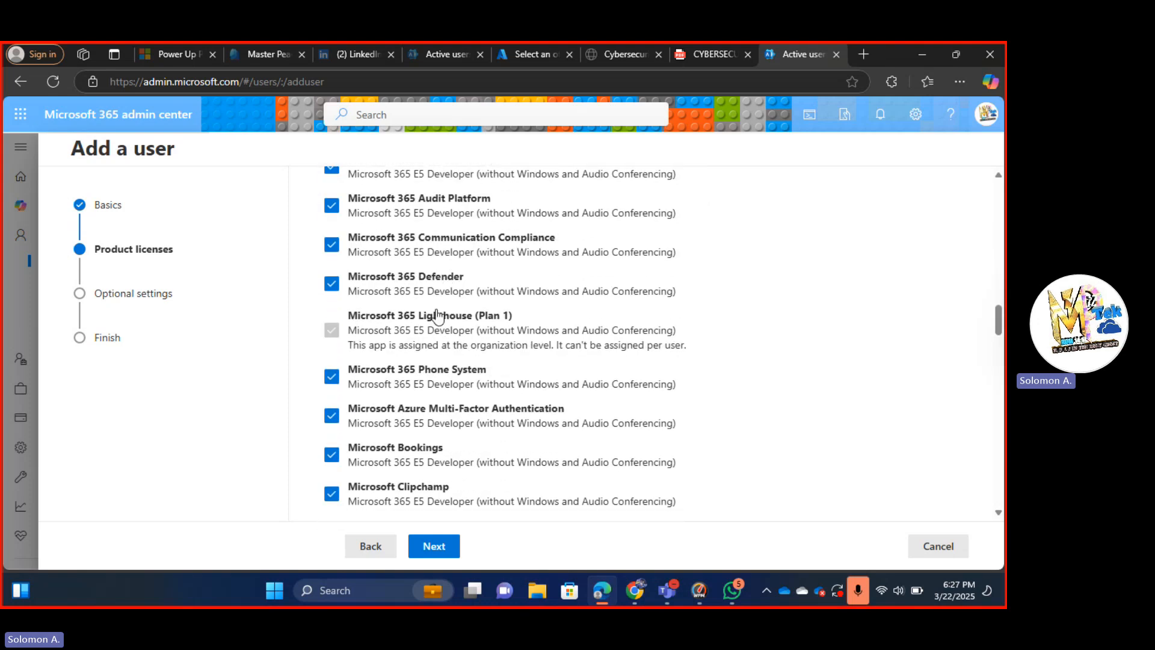
In Optional settings, expand Roles and choose Admin center access.
click(434, 547)
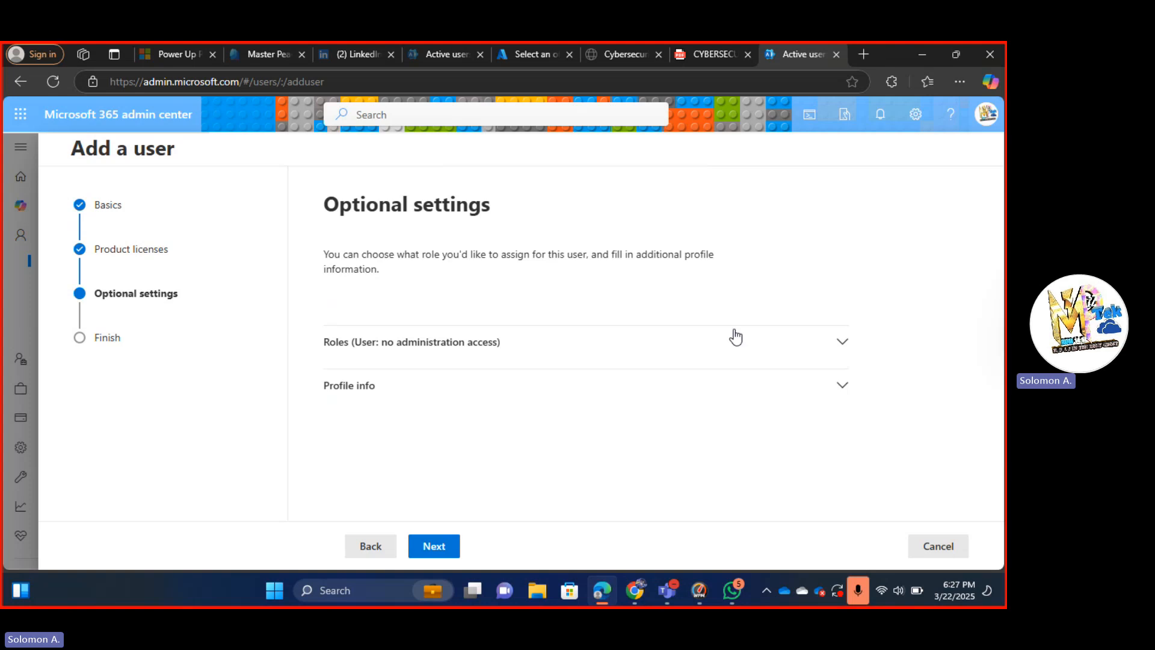
click(845, 344)
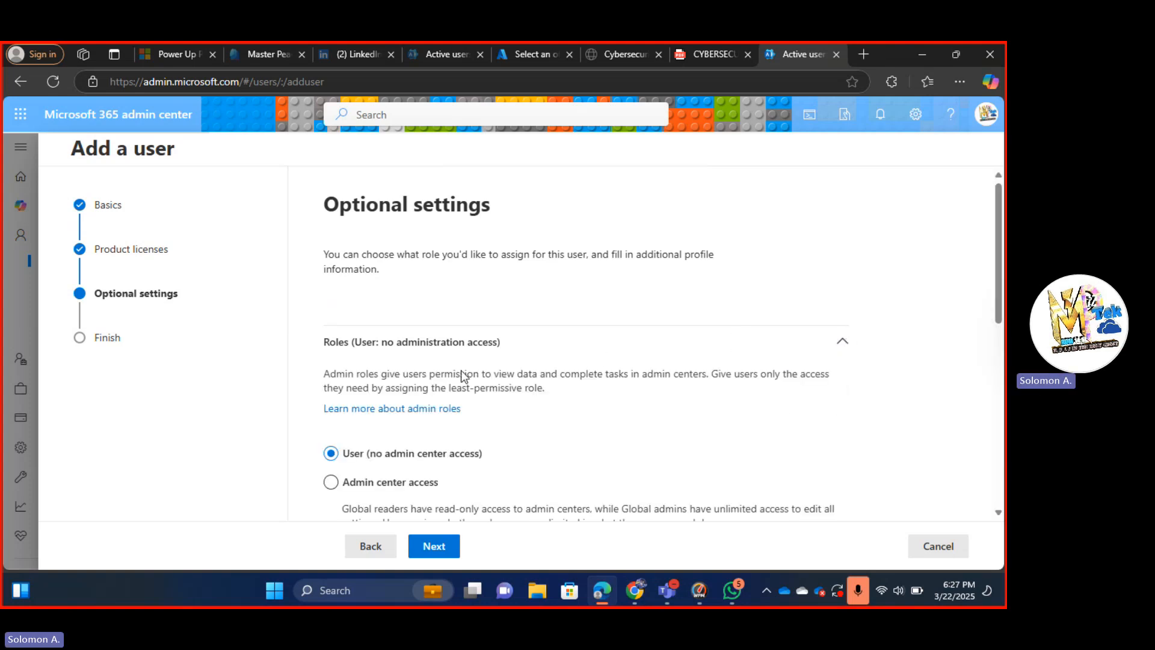
scroll(462, 371, down, 4)
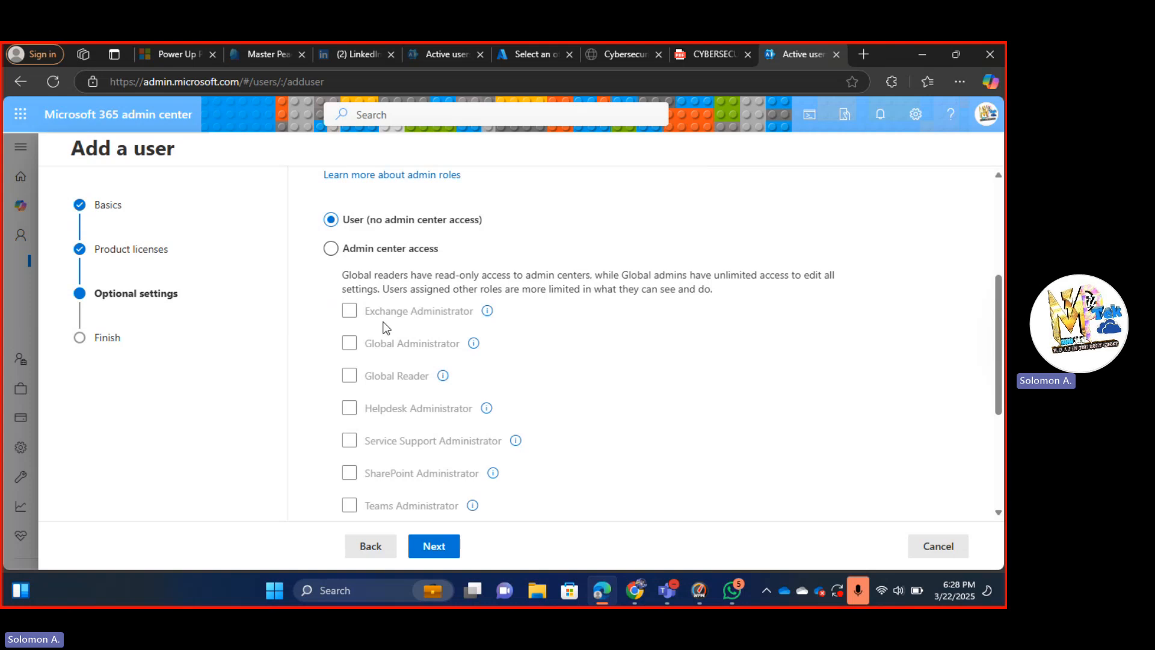
click(332, 250)
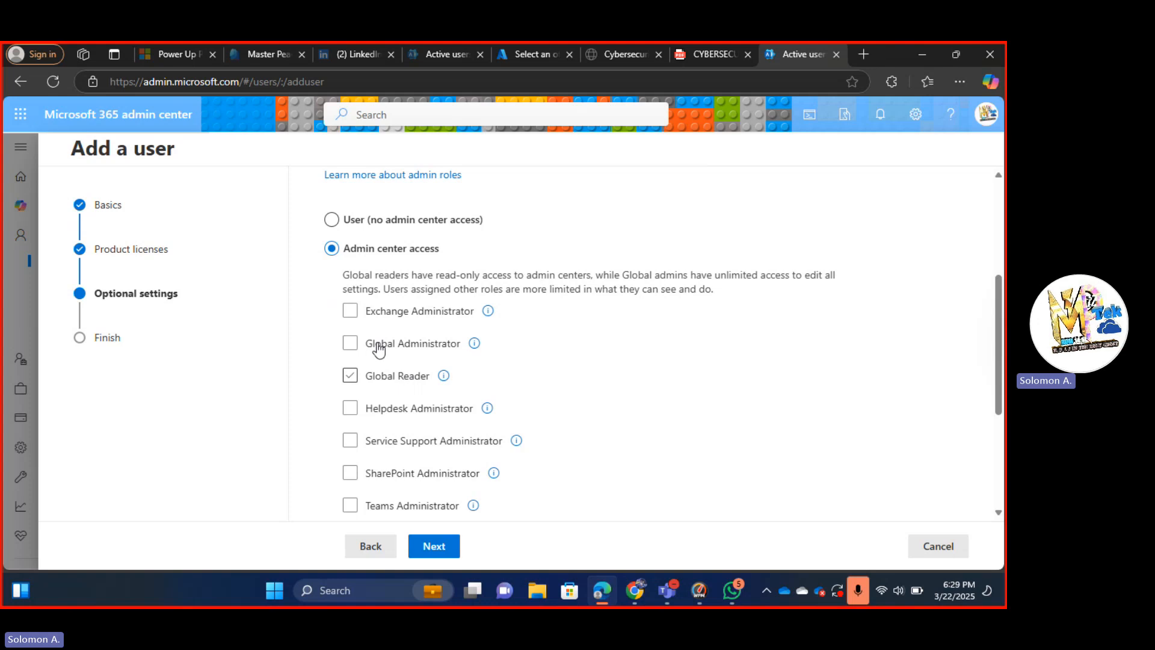
Tick the Helpdesk Administrator role and advance to Review and finish.
click(362, 382)
scroll(386, 430, down, 3)
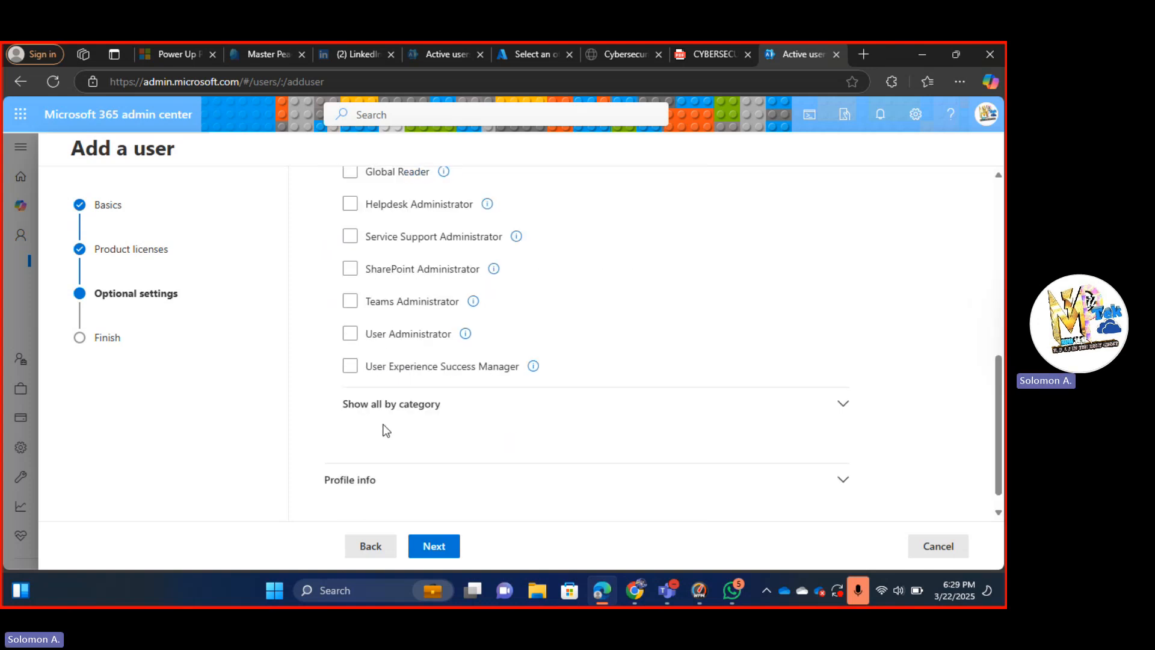
scroll(385, 428, up, 1)
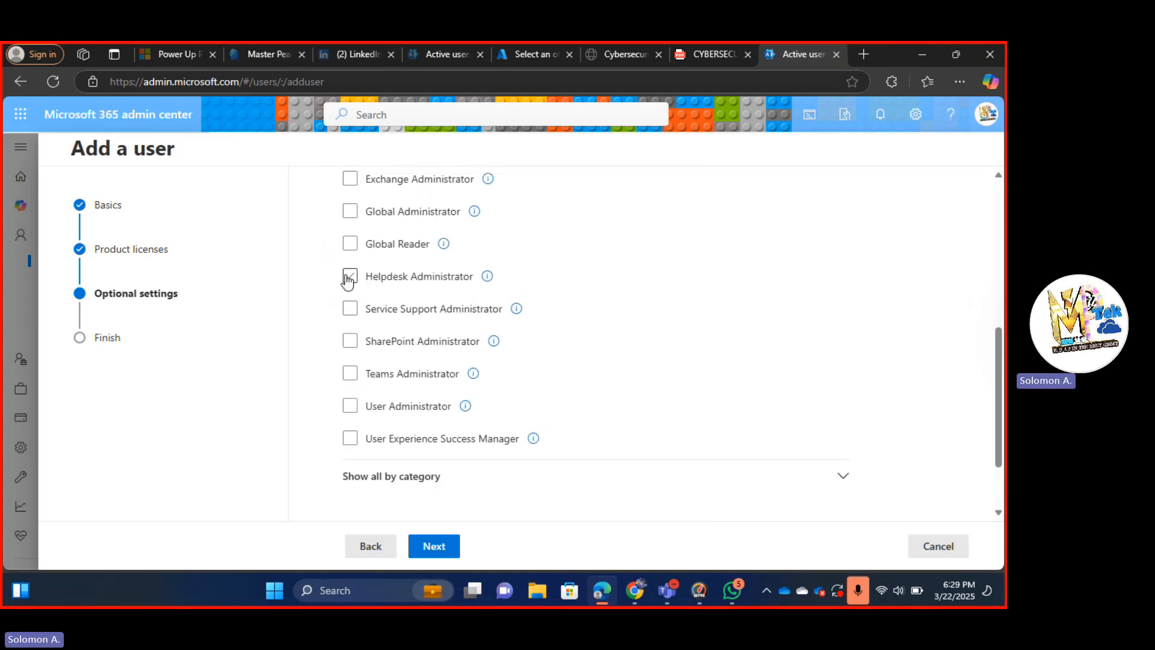
click(348, 279)
scroll(471, 315, up, 1)
scroll(471, 316, up, 2)
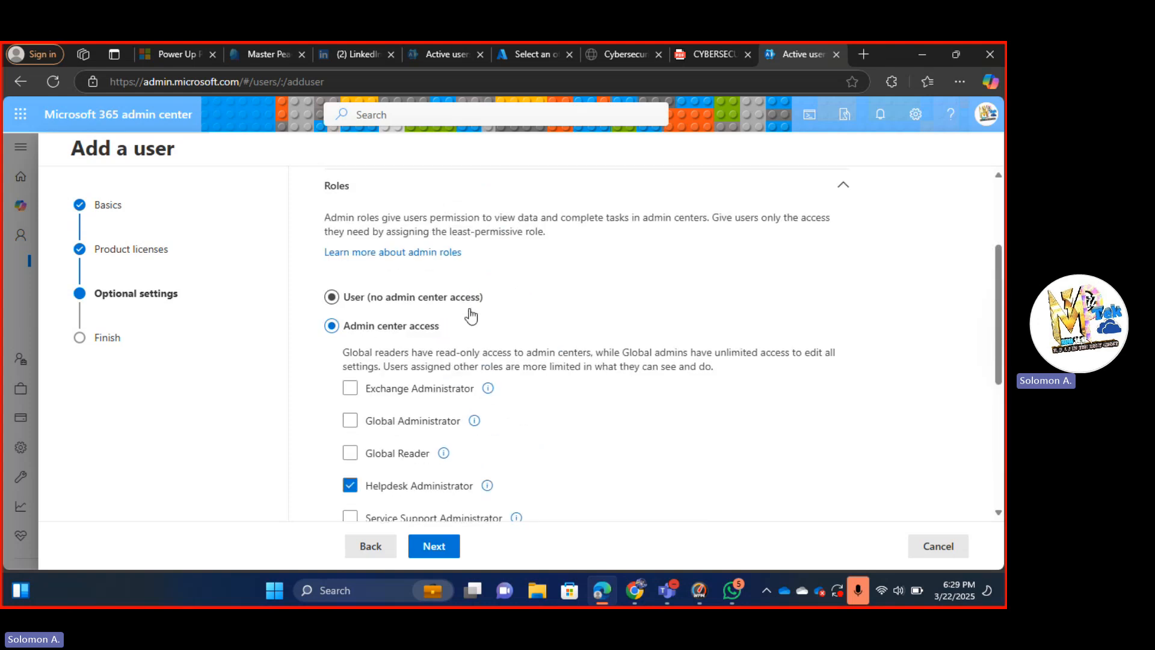
scroll(471, 315, down, 3)
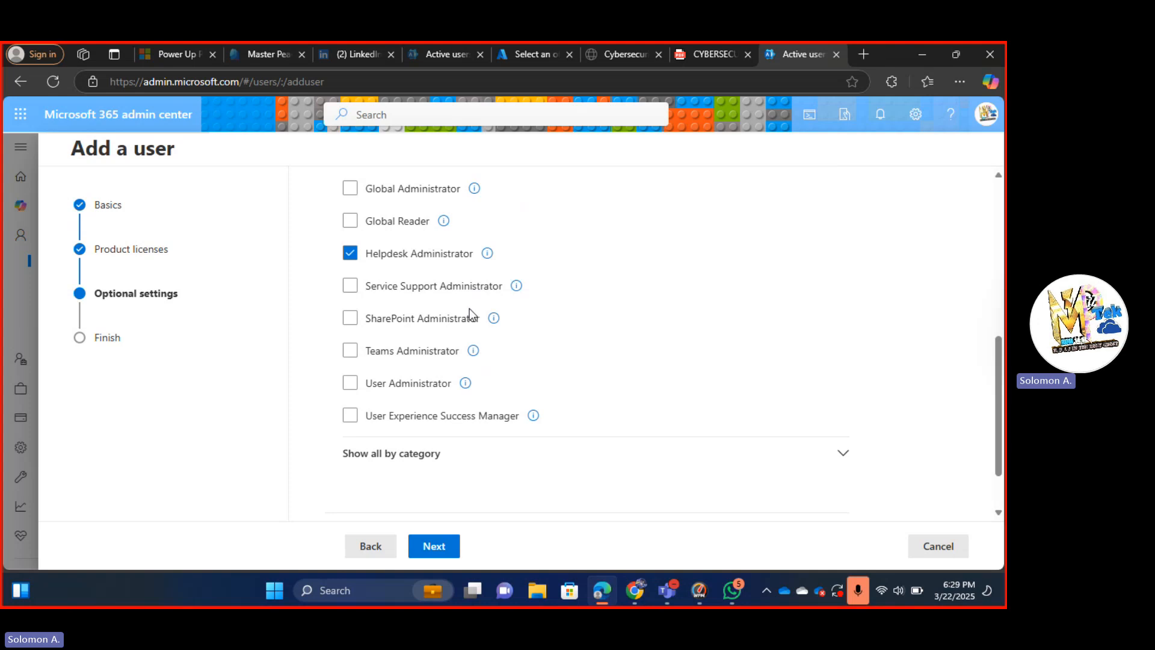
scroll(469, 308, up, 2)
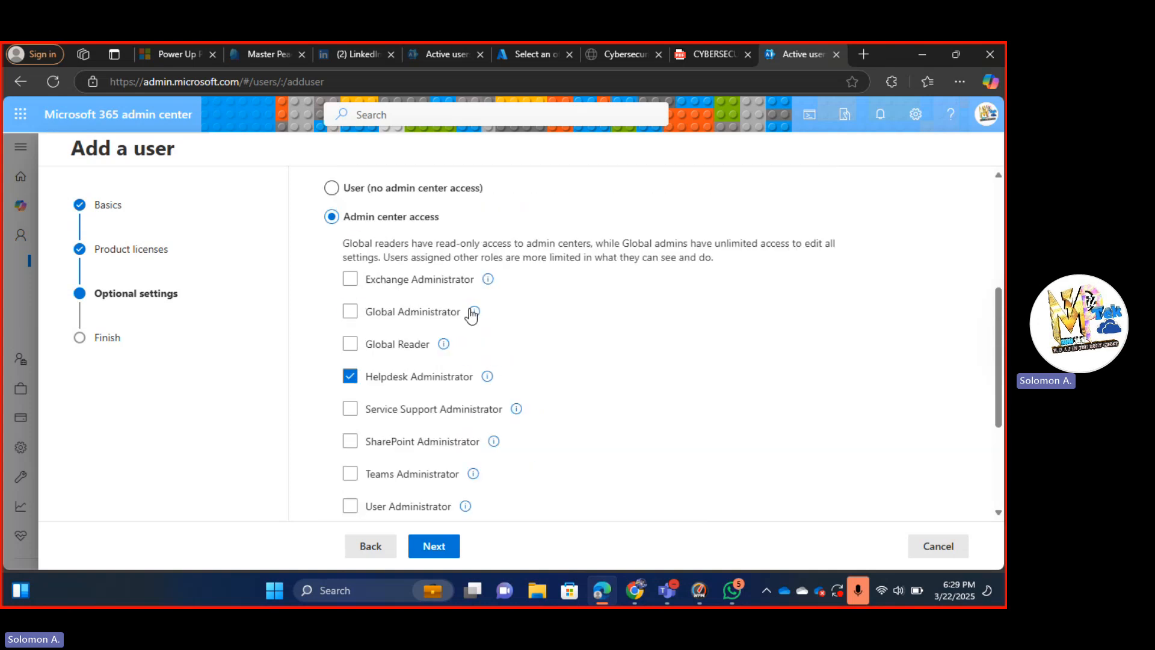
scroll(412, 380, down, 1)
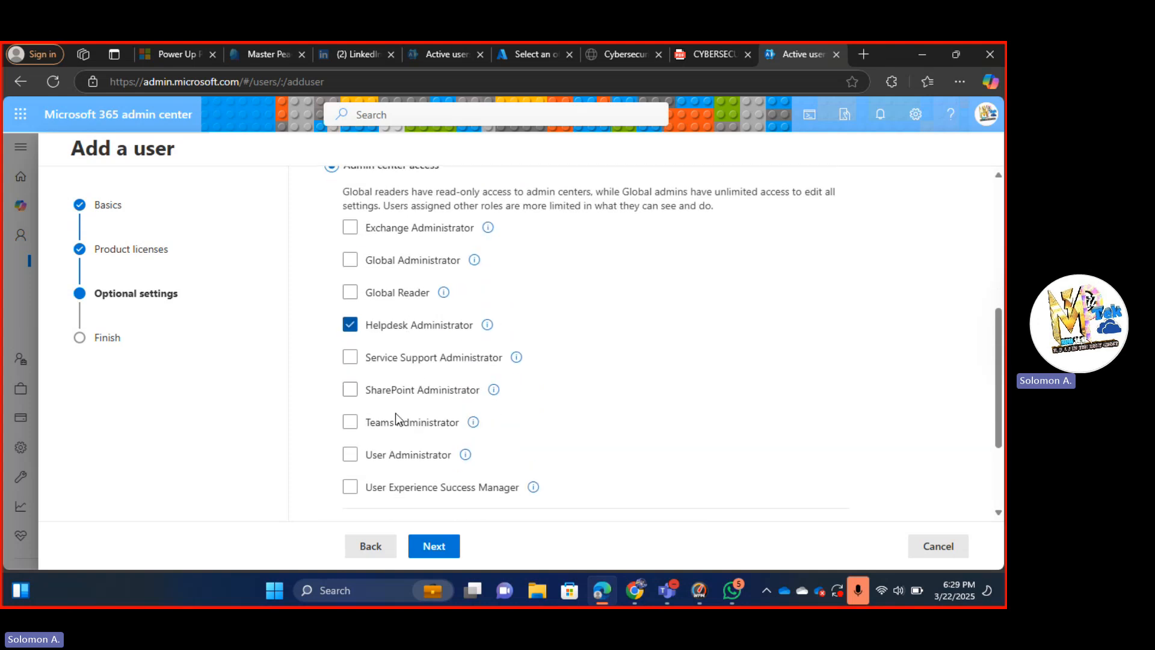
click(385, 429)
scroll(477, 346, down, 2)
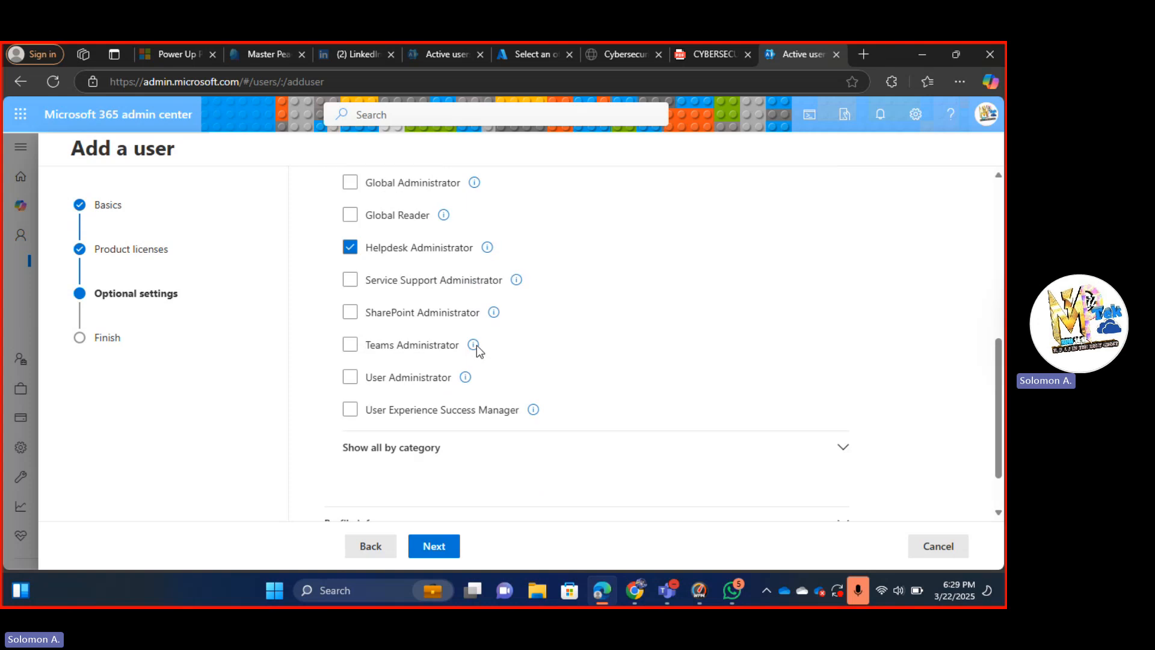
click(434, 544)
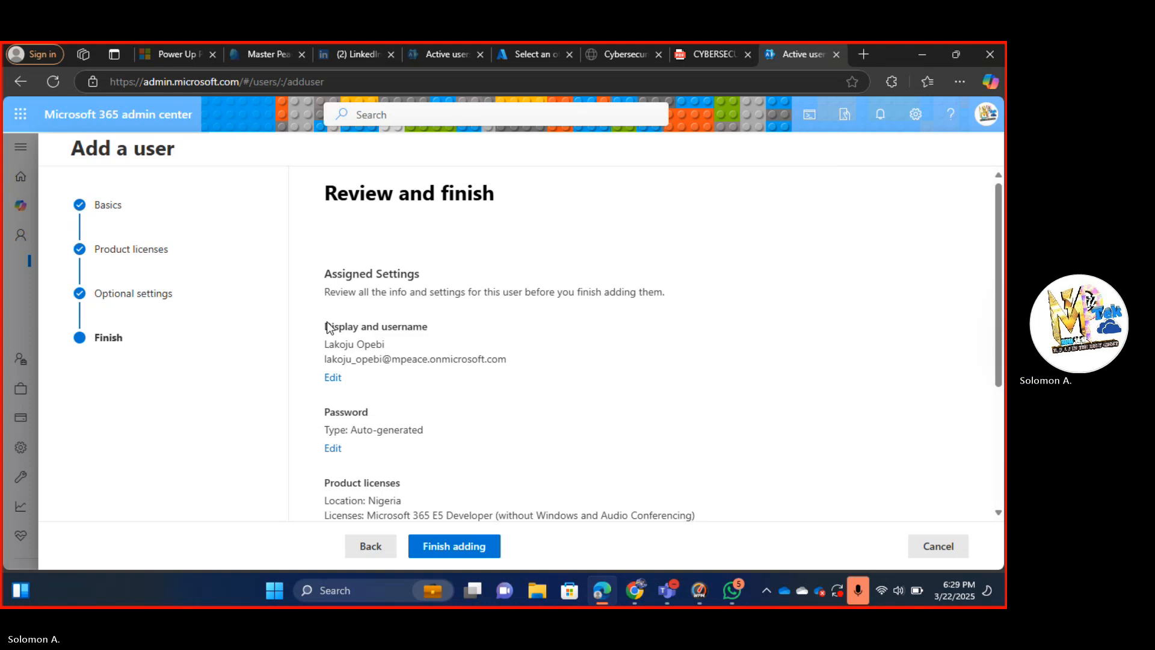
Return from Review and finish to the Optional settings step, where Helpdesk Administrator stays ticked.
click(371, 546)
scroll(447, 438, down, 2)
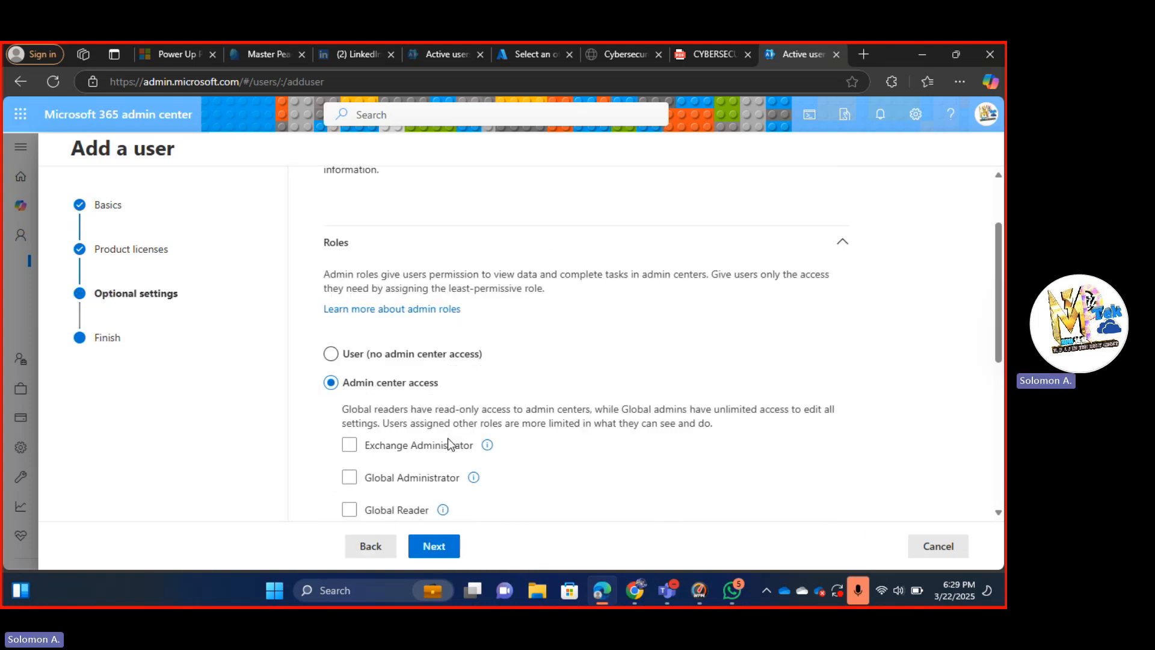
scroll(448, 438, down, 6)
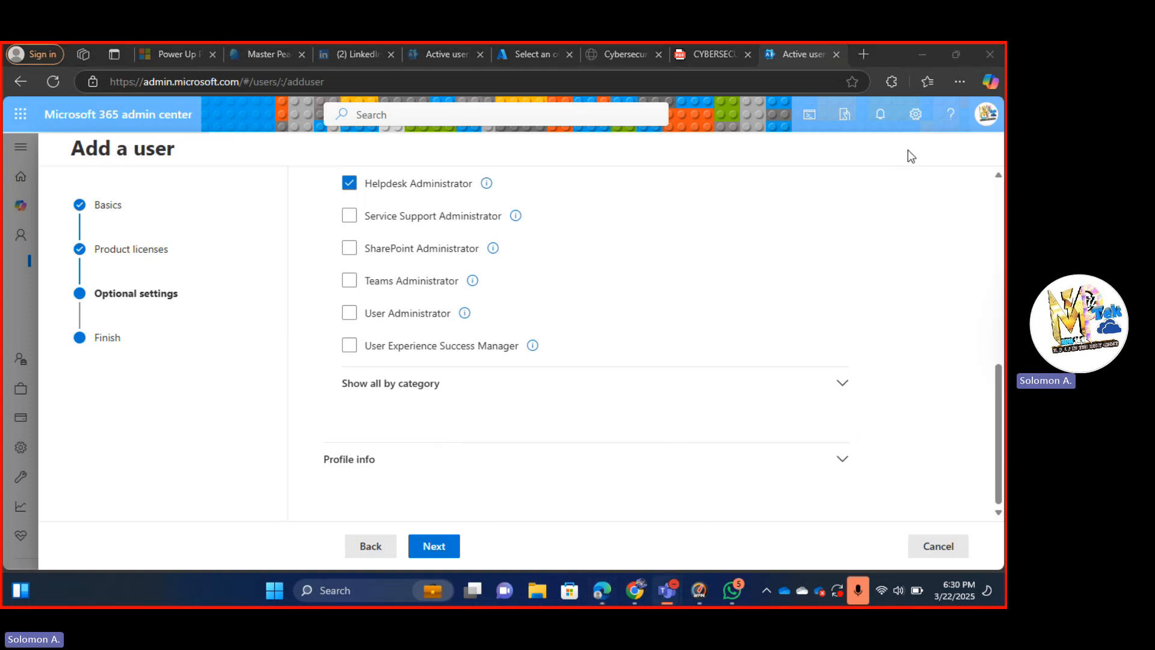
Set the job title to 'Reseting of Password', department to IT and office to Block 1.
click(842, 466)
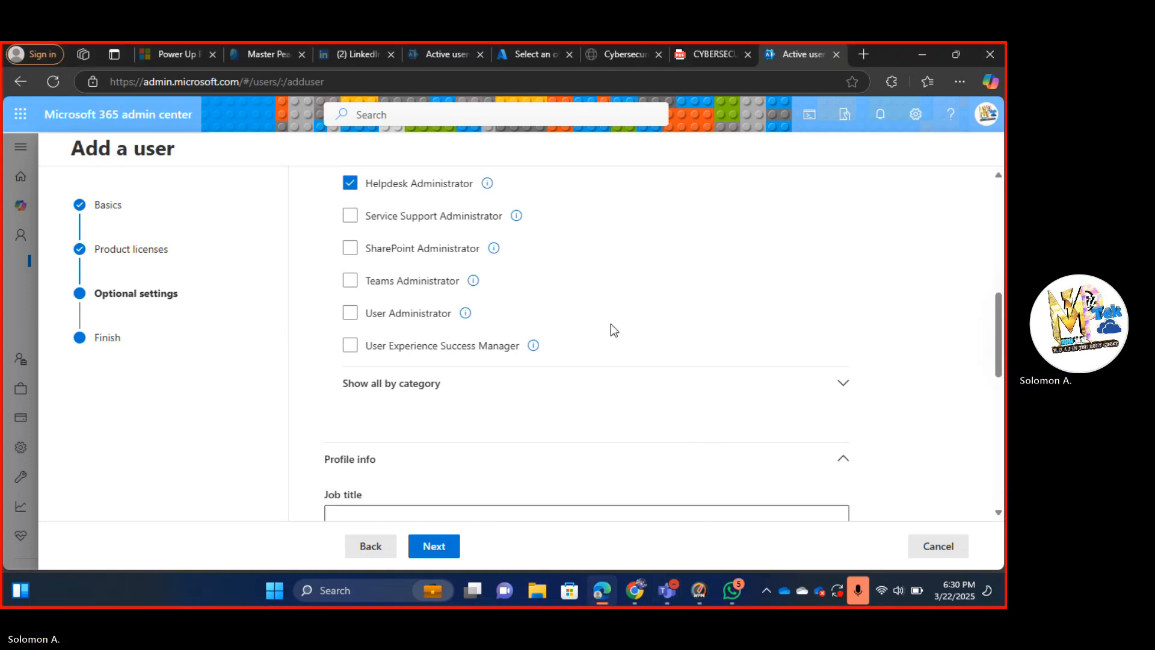
scroll(611, 327, down, 4)
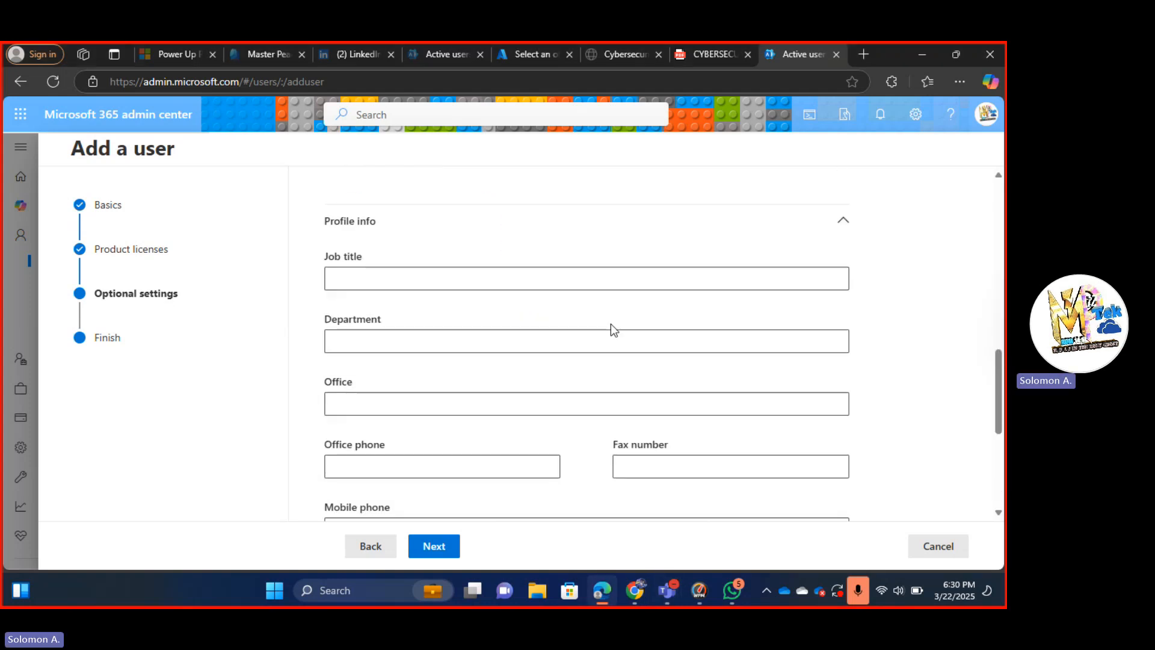
click(546, 271)
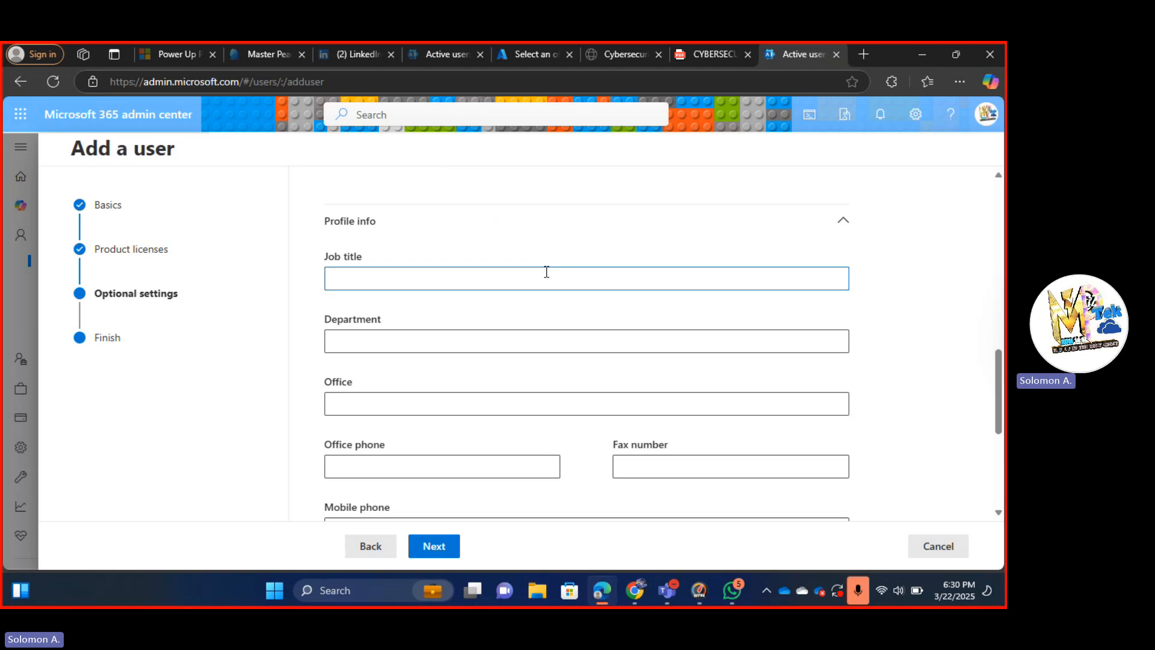
text(Rese)
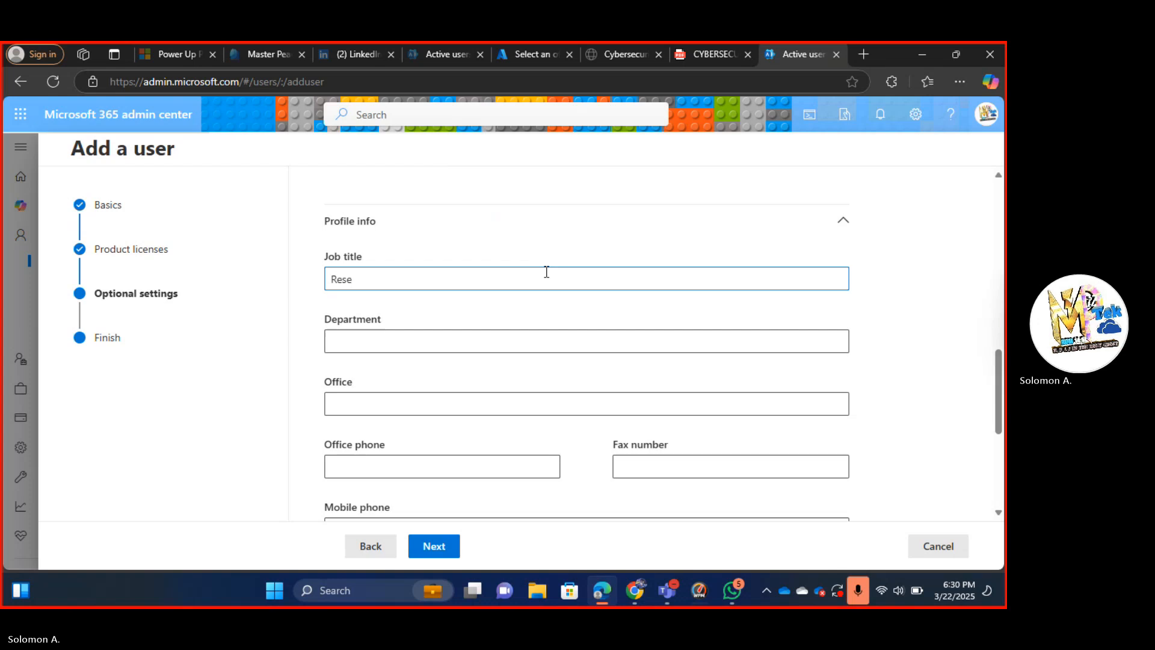
key(BackSpace)
key(BackSpace)
key(BackSpace)
text(Resting)
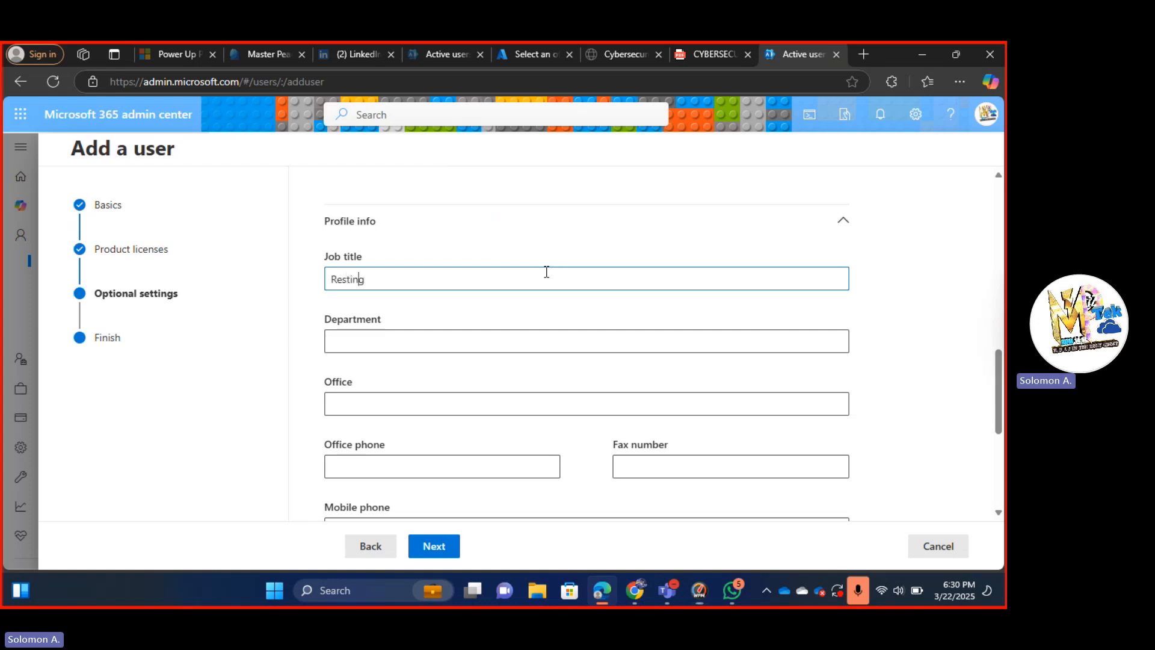
key(Left)
key(Left)
key(Left)
text(e)
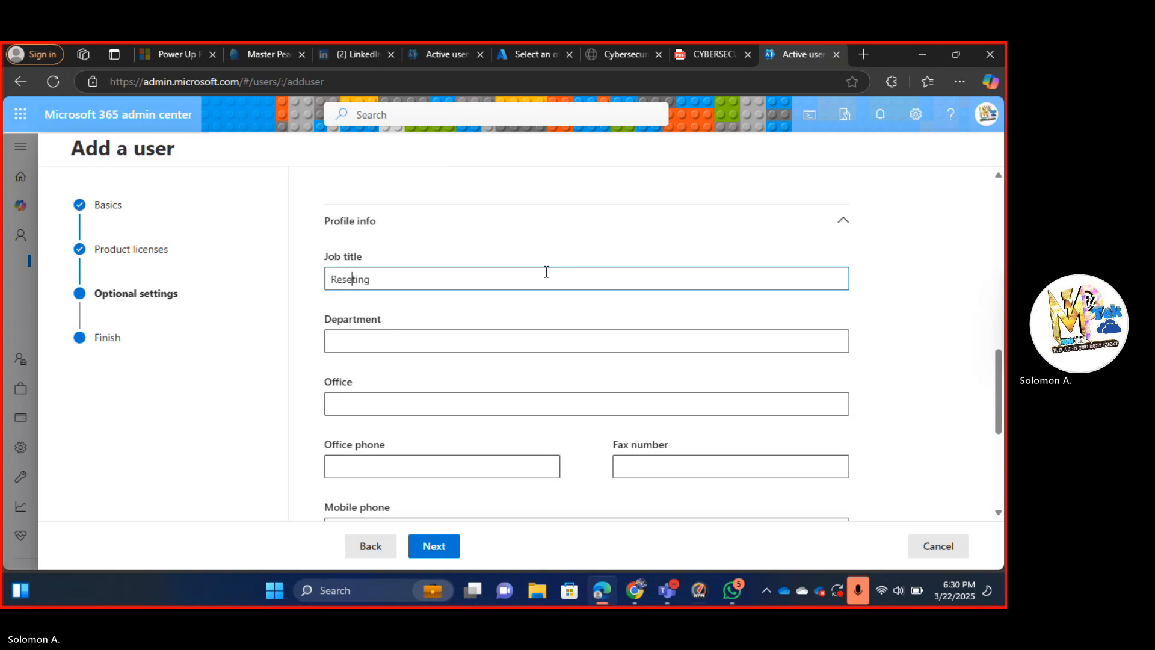
key(End)
text(O)
key(BackSpace)
text(of )
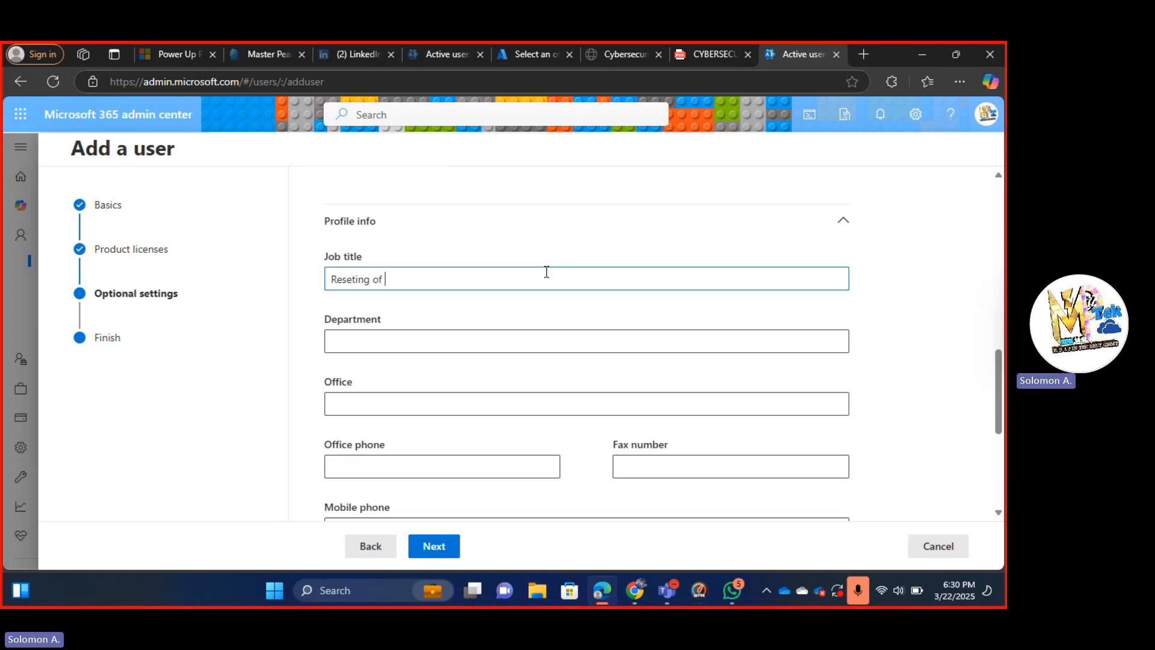
text(Password)
key(Tab)
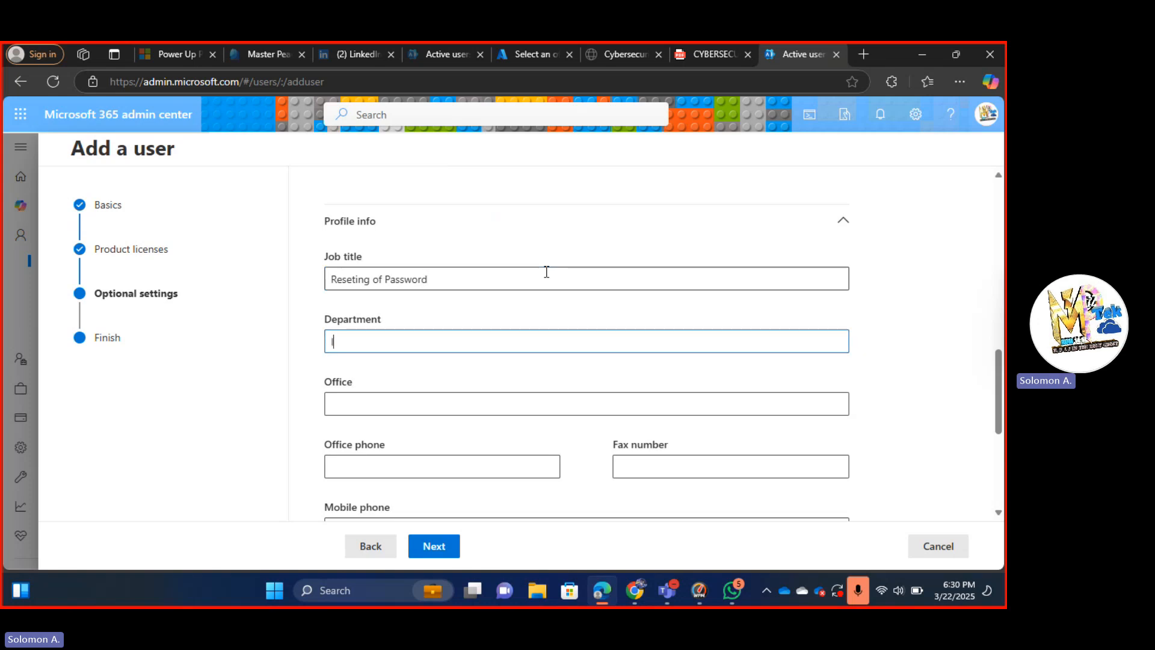
text(ITB)
key(BackSpace)
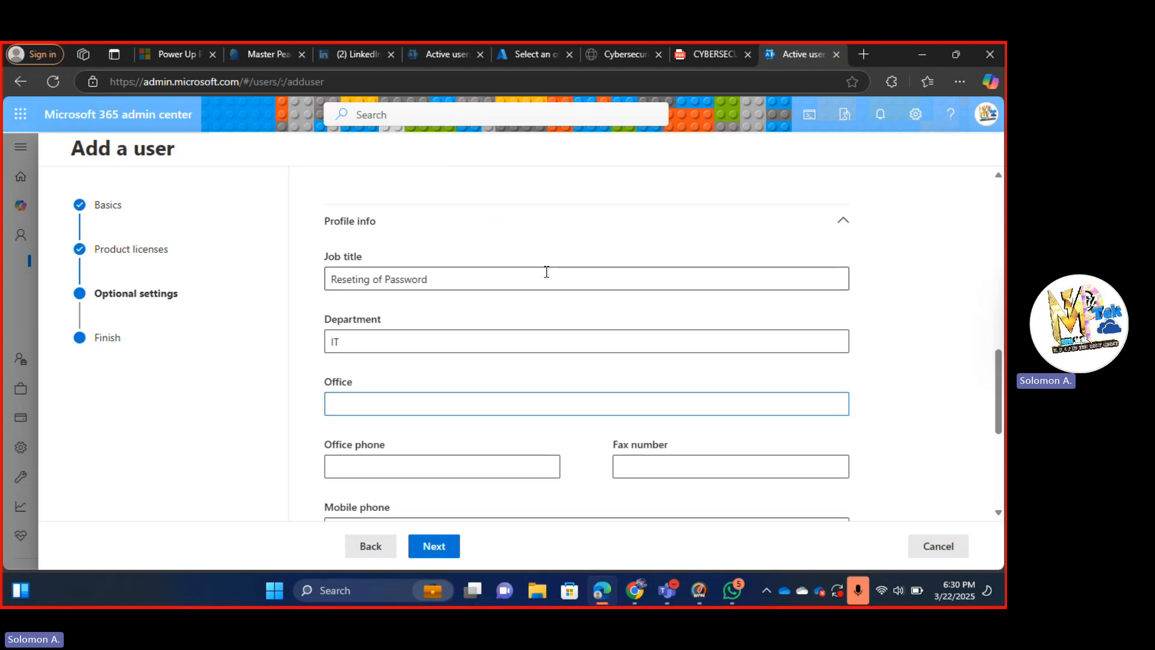
text(Block 1)
key(Tab)
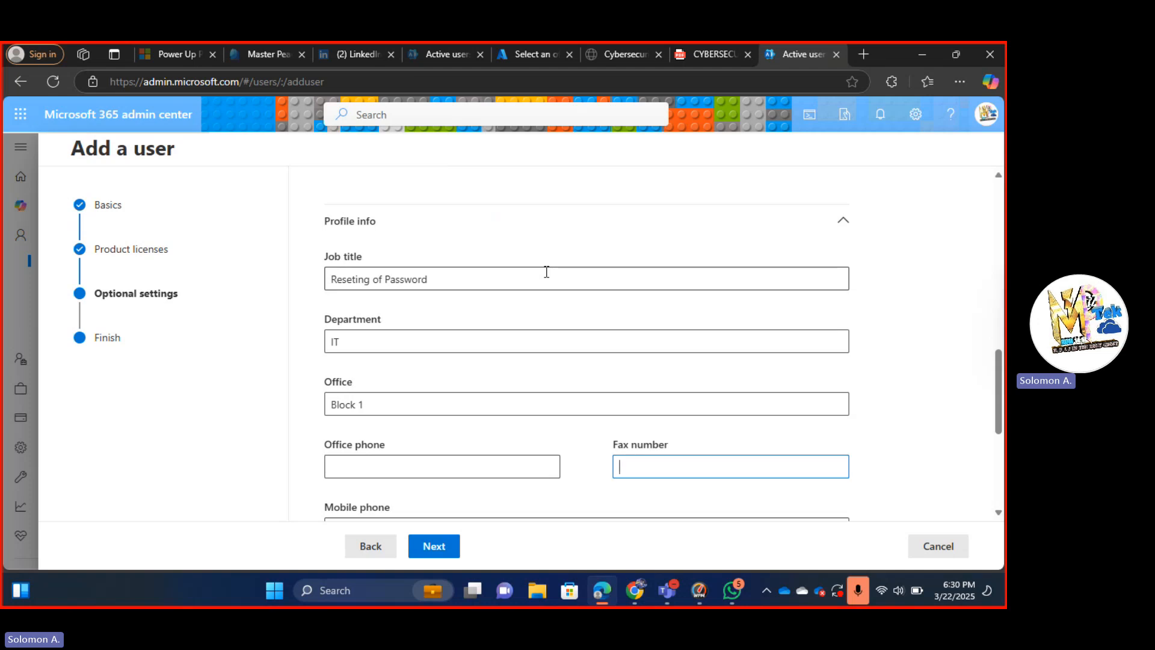
Leave the city, state, postal code and country blank and continue to Review and finish.
scroll(546, 272, up, 2)
scroll(546, 272, down, 4)
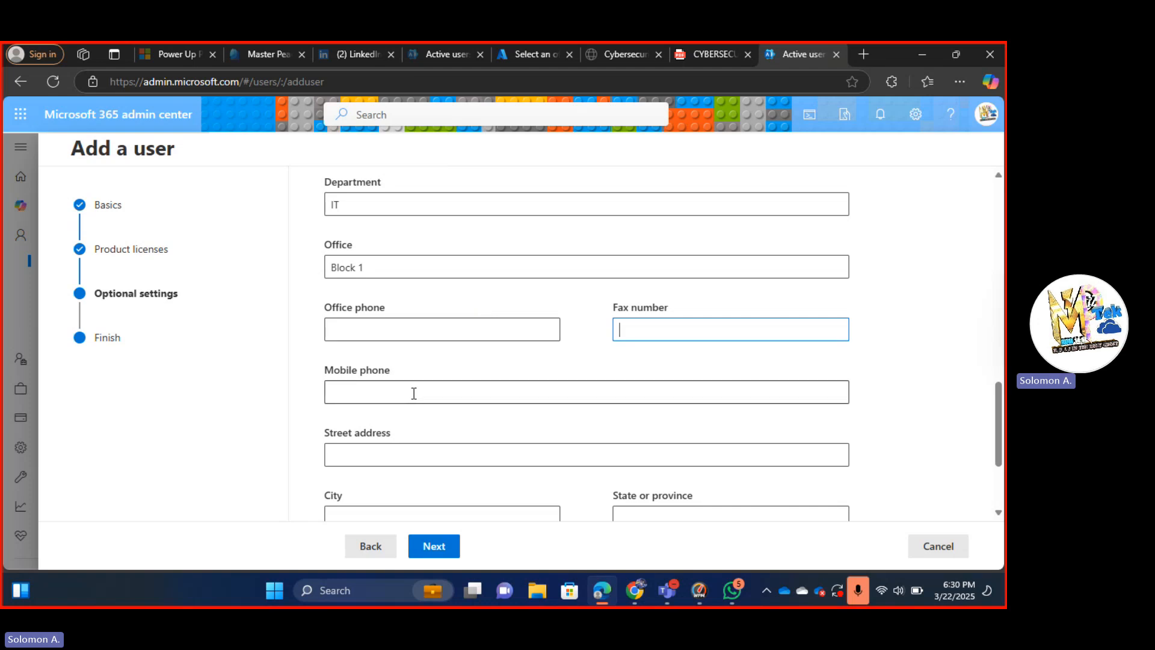
scroll(413, 394, down, 3)
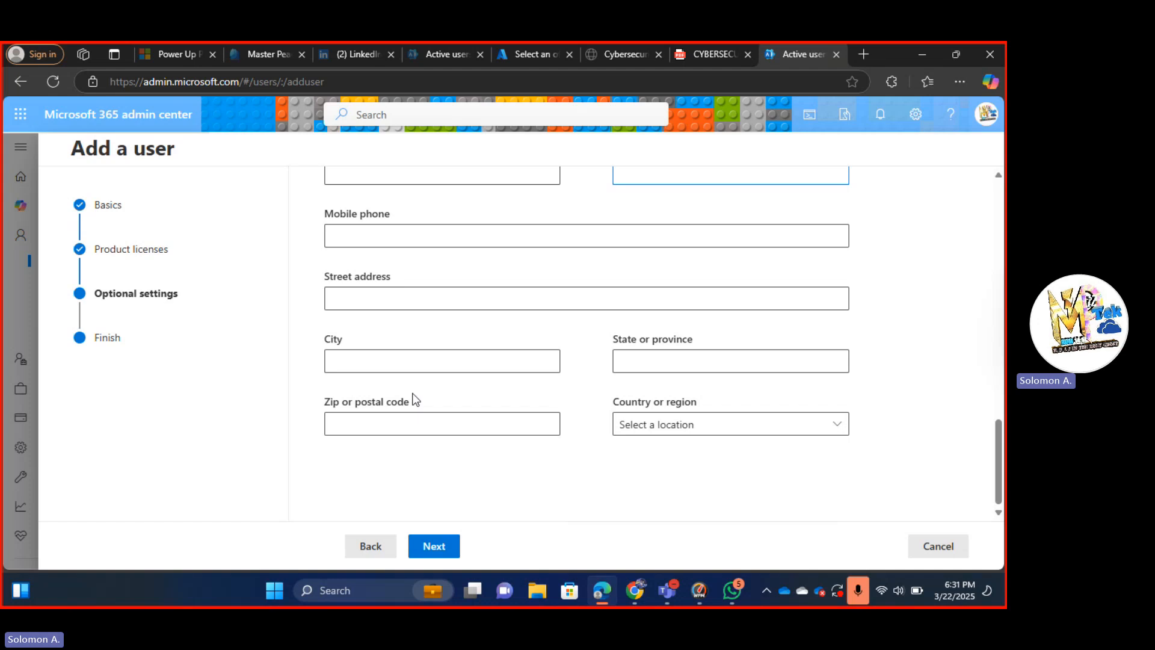
click(401, 359)
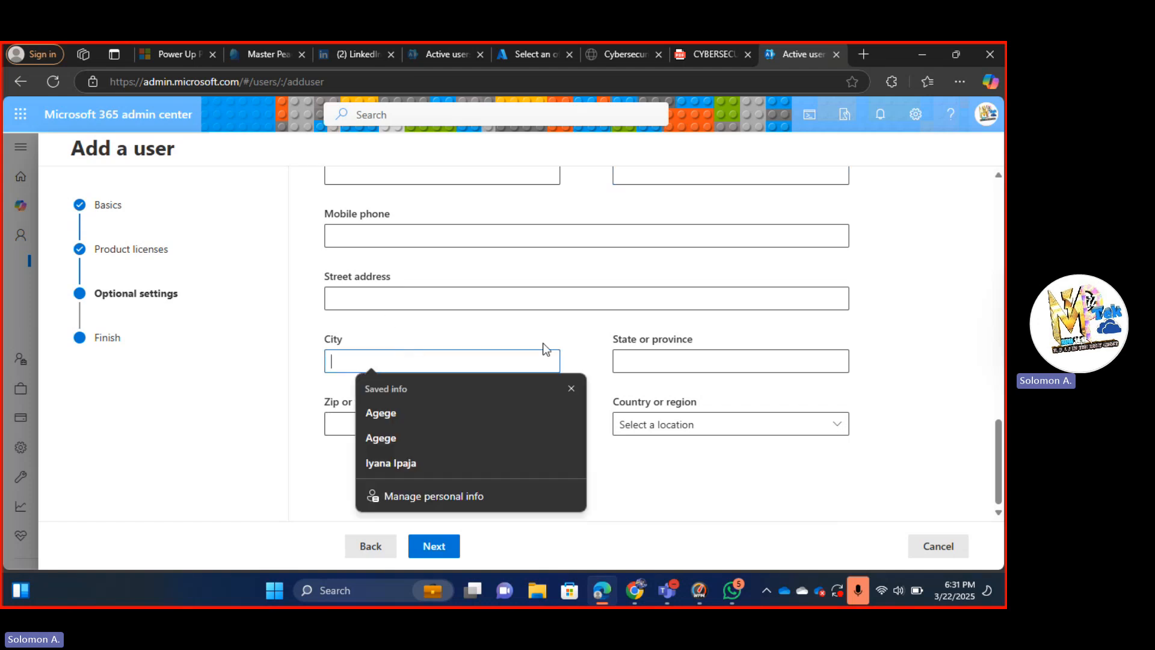
click(645, 364)
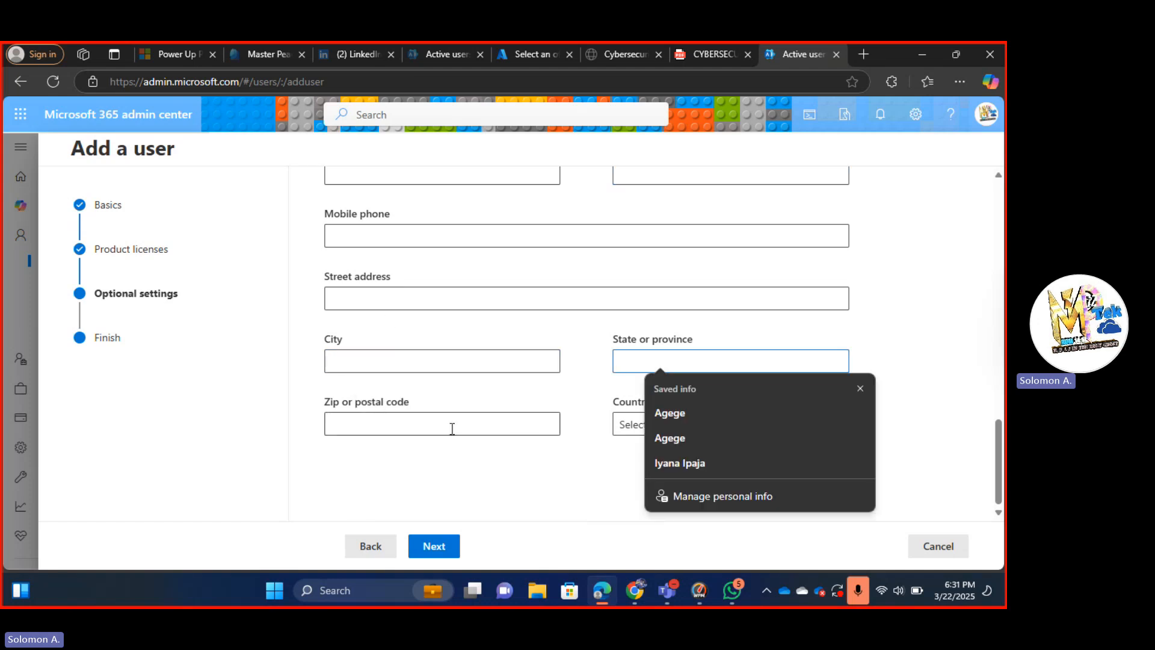
click(415, 428)
click(665, 425)
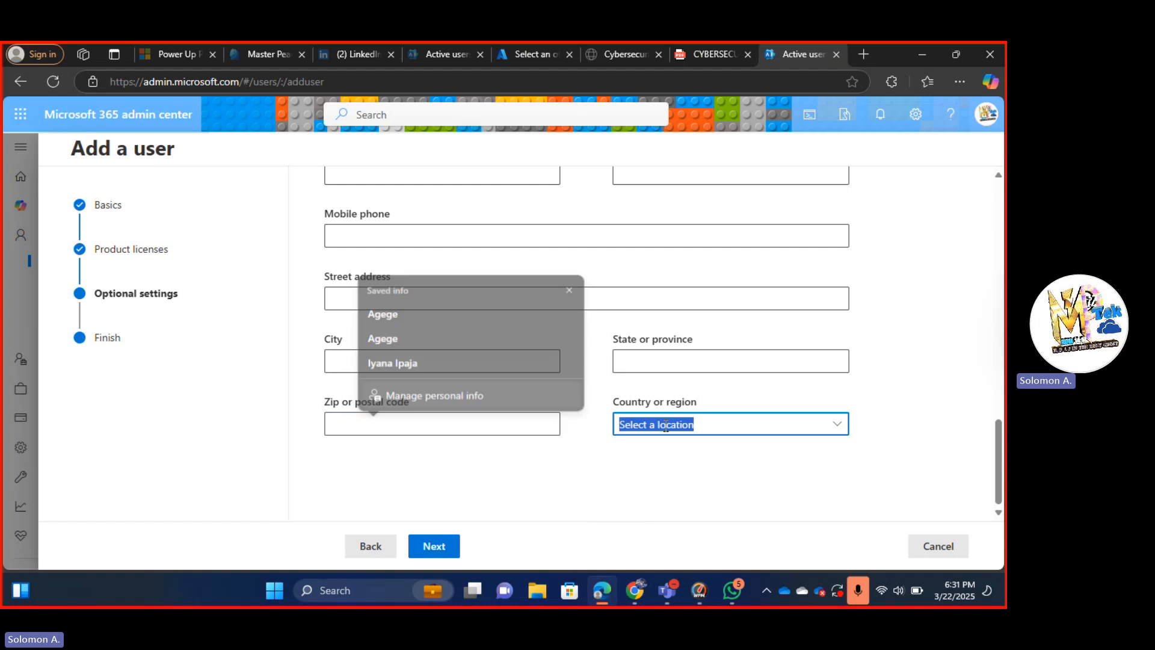
click(737, 485)
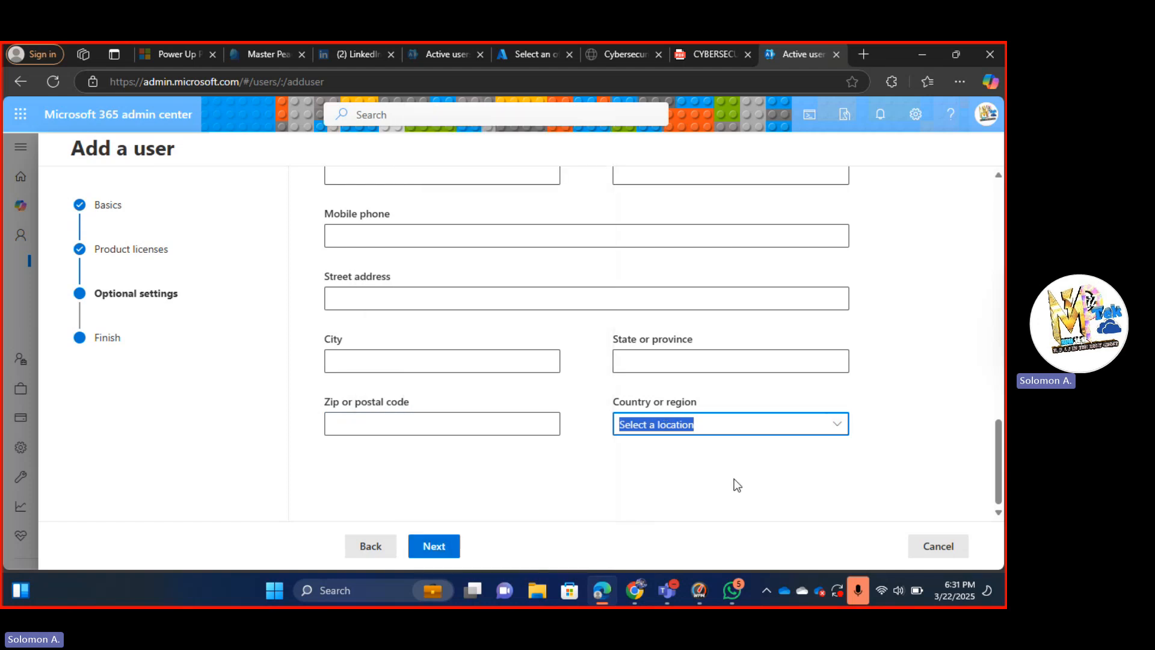
click(433, 547)
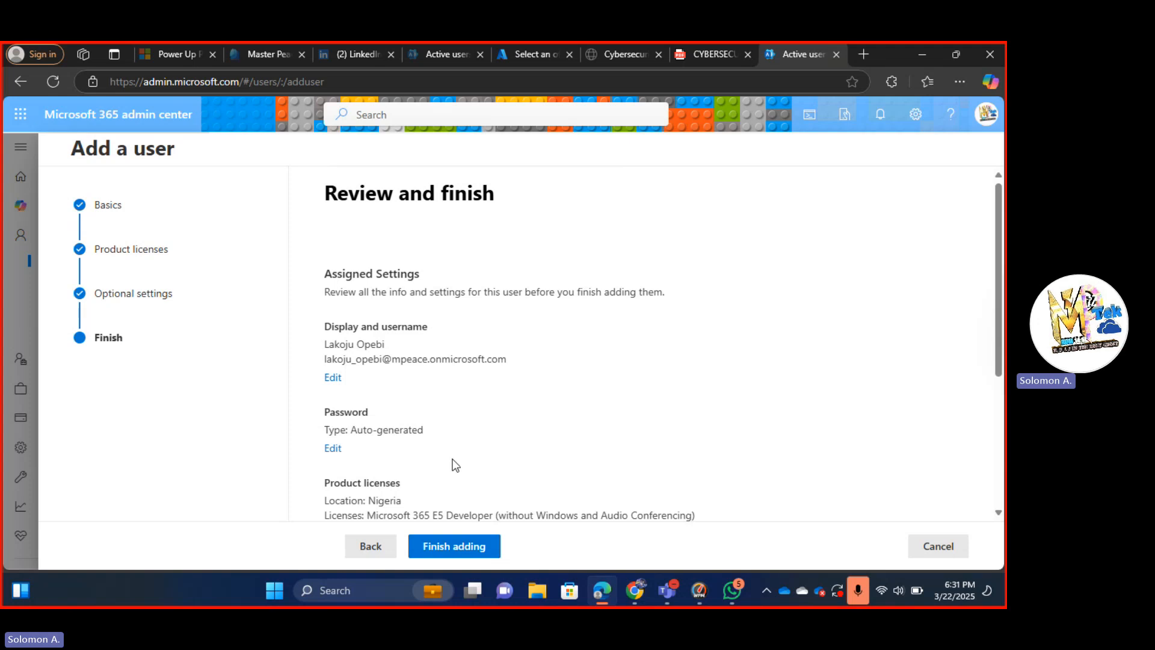
Look over the new user's summary and choose Finish adding to create the account.
scroll(455, 465, down, 3)
scroll(455, 465, up, 3)
scroll(455, 465, down, 4)
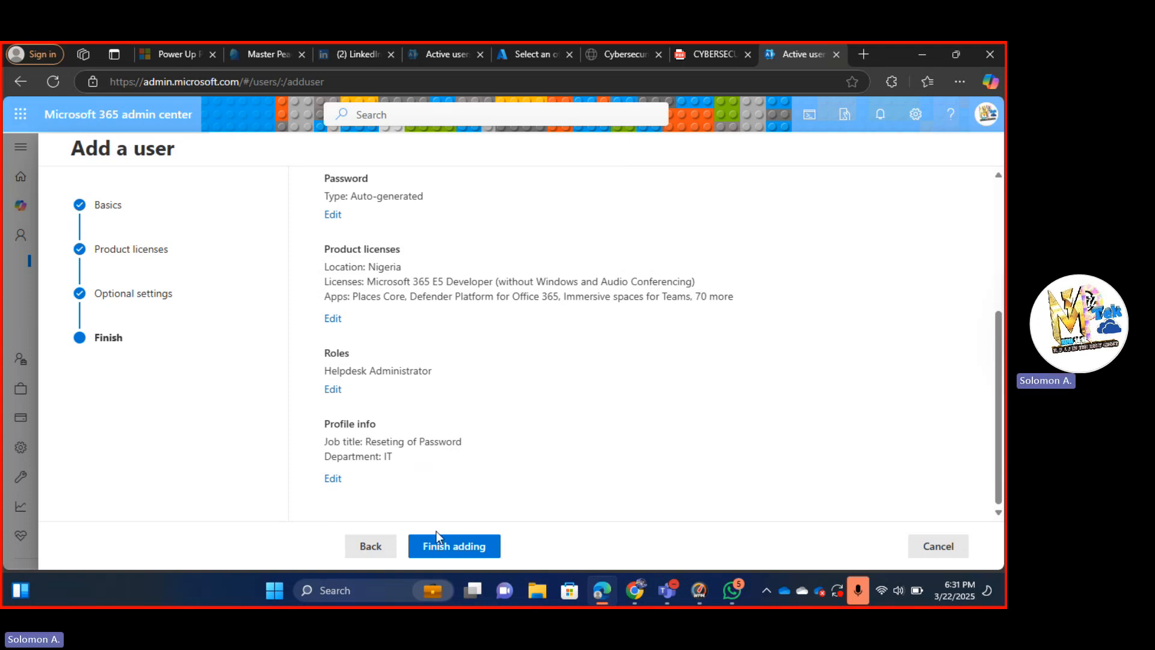
click(446, 545)
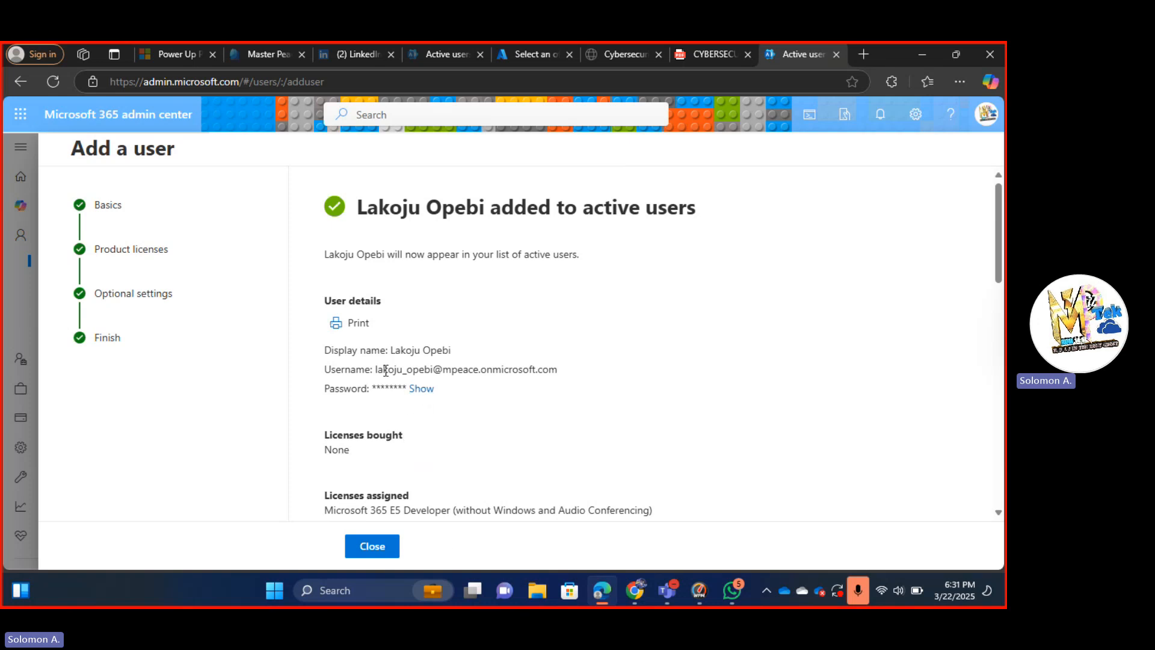
Select the username, reveal and copy the temporary password, then close the confirmation.
drag(374, 370, 594, 376)
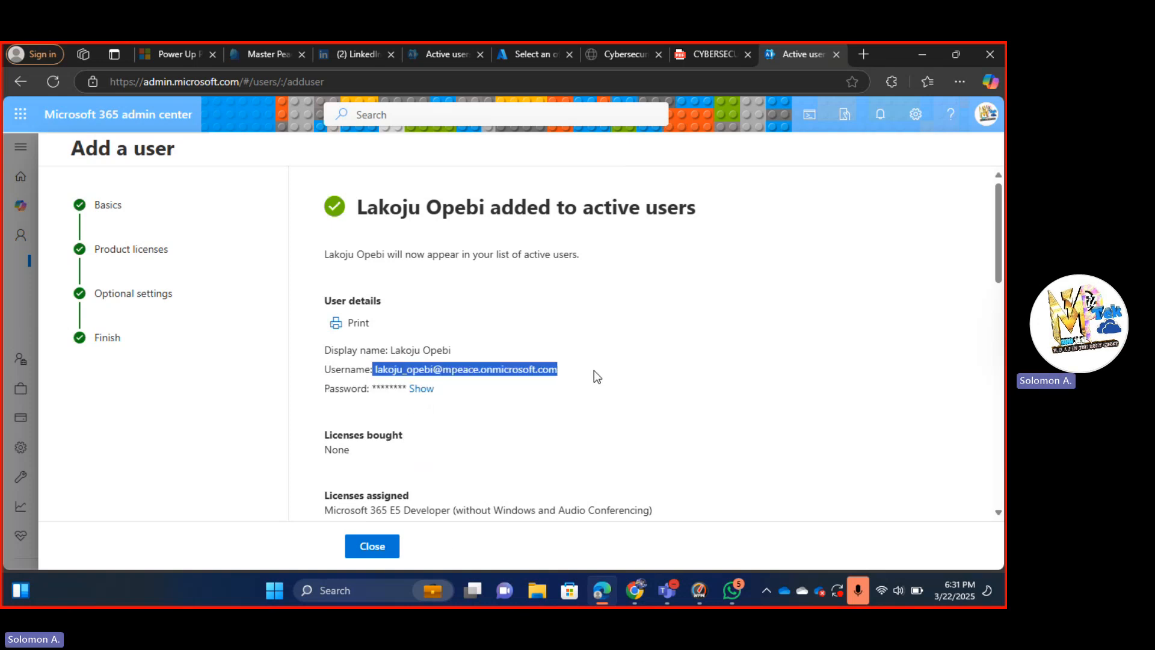
click(421, 388)
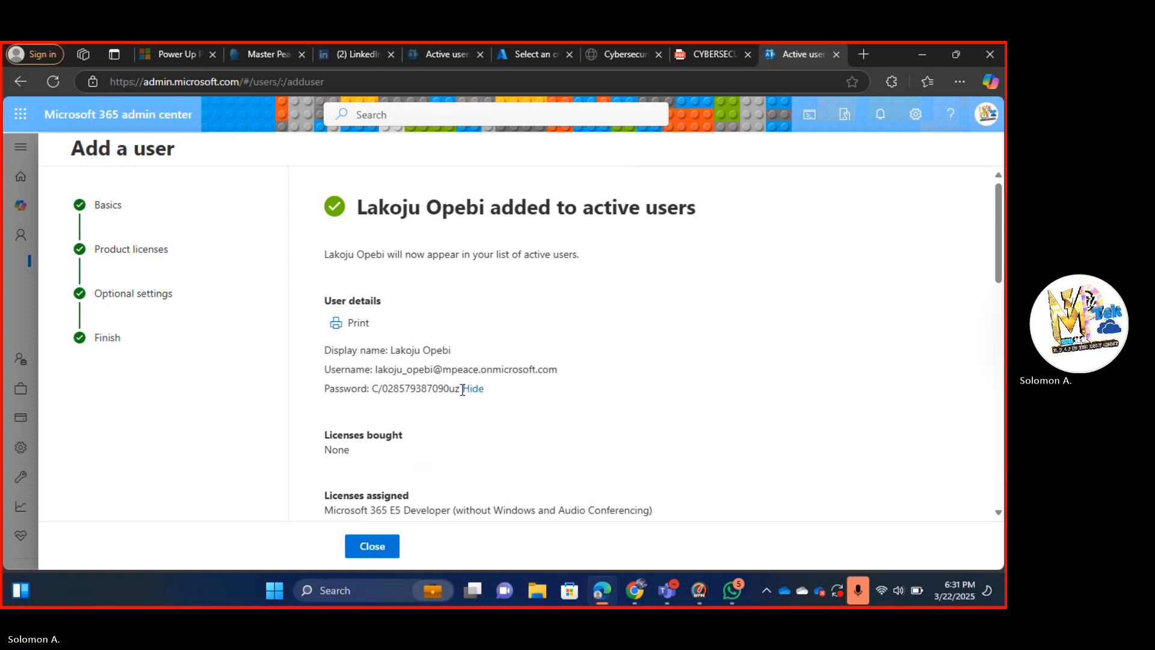
drag(458, 388, 372, 386)
key(ctrl+c)
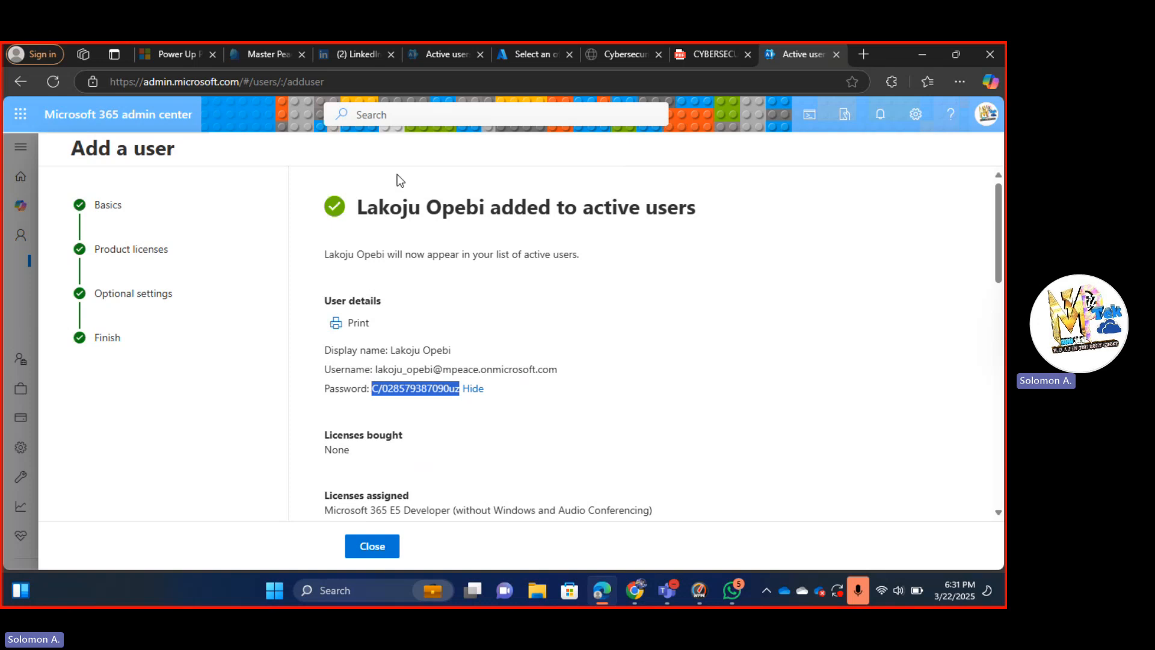
click(373, 545)
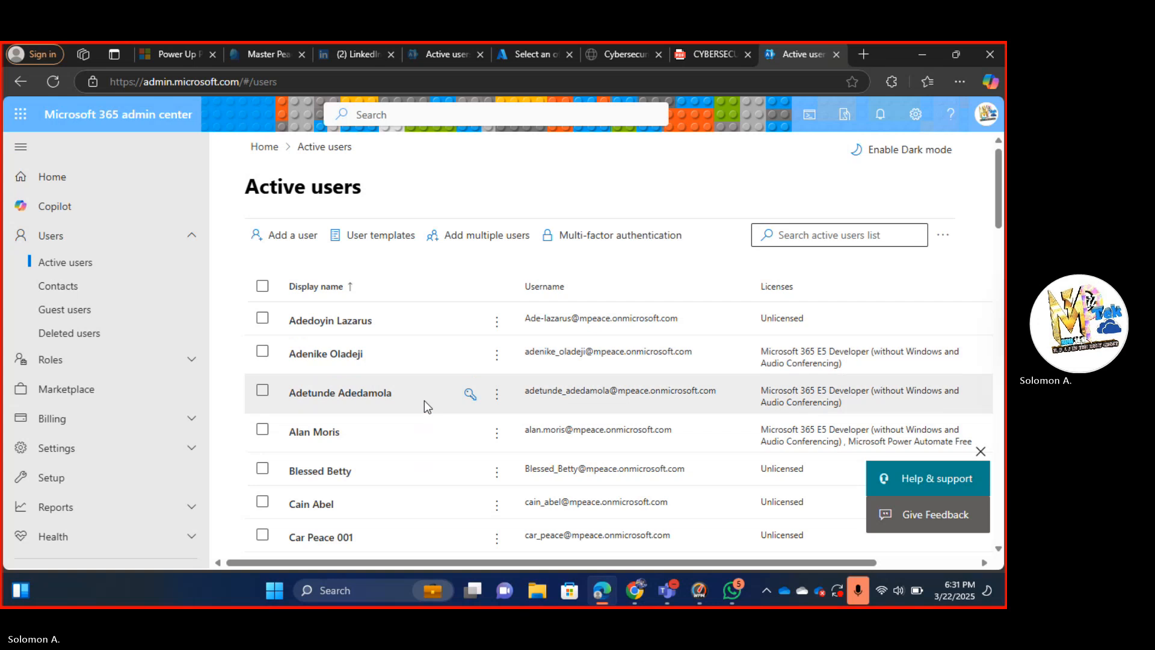
Reload the Active users list and open the newly added user's details.
scroll(424, 400, down, 3)
scroll(424, 399, up, 5)
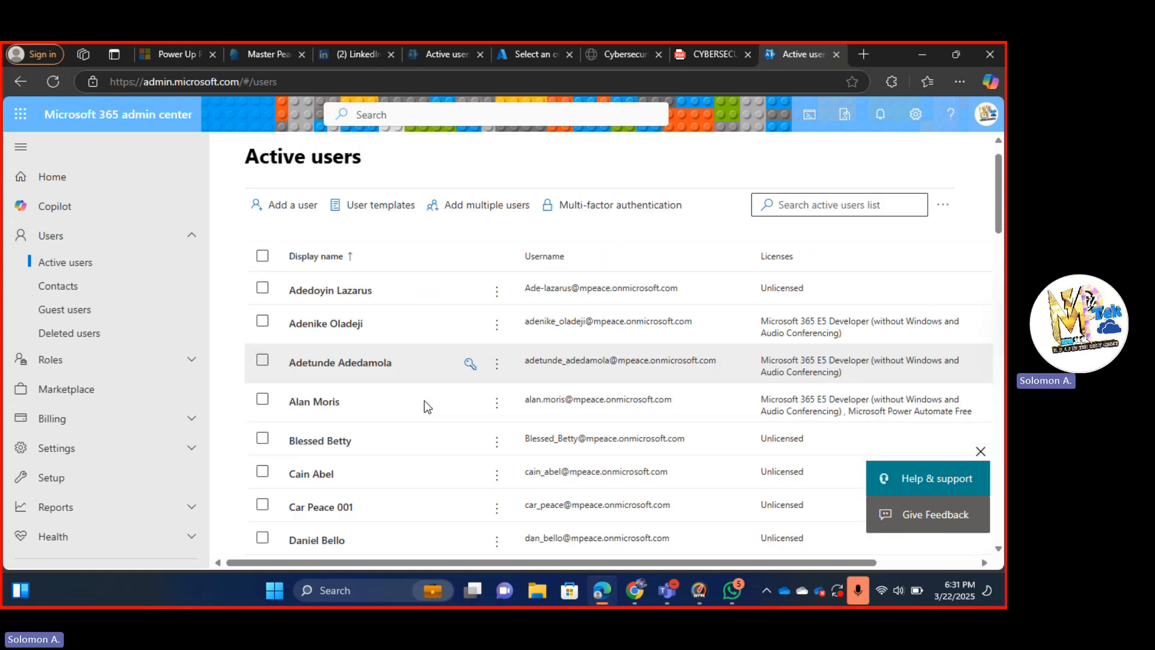
scroll(424, 399, down, 2)
scroll(355, 254, up, 2)
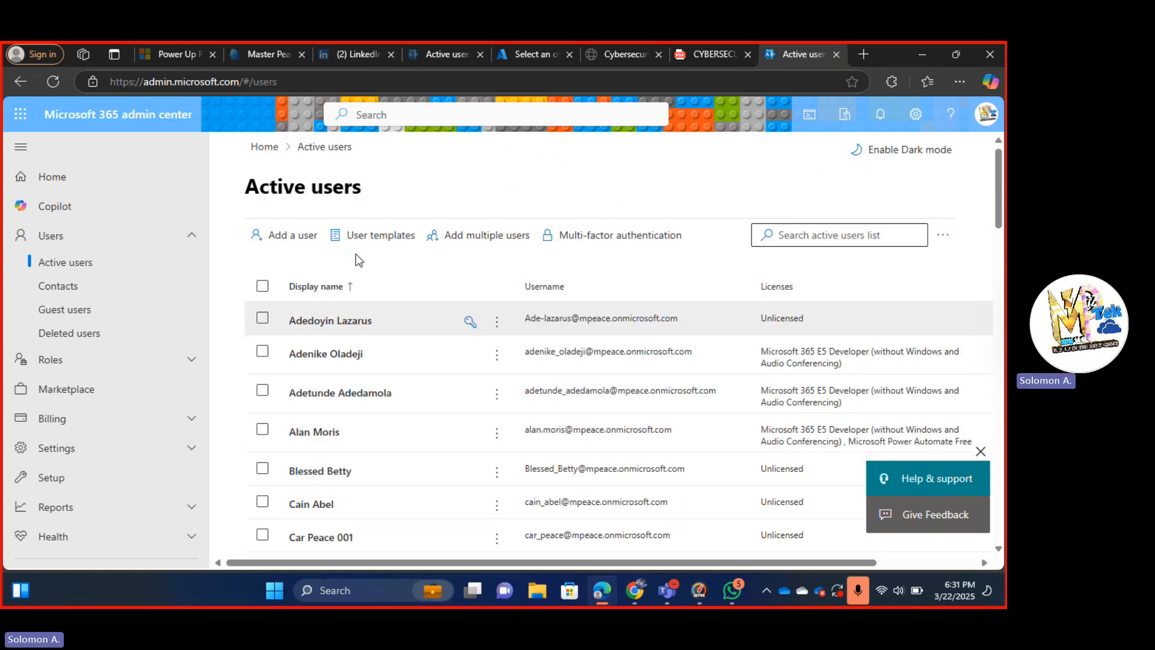
click(90, 123)
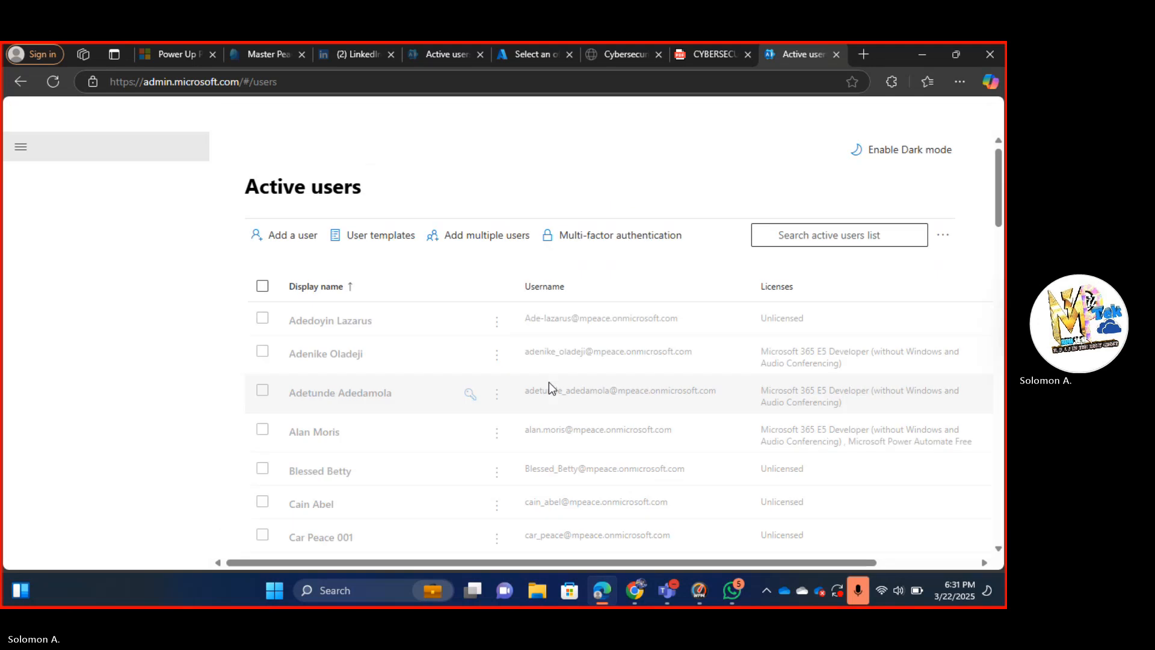
scroll(496, 395, down, 1)
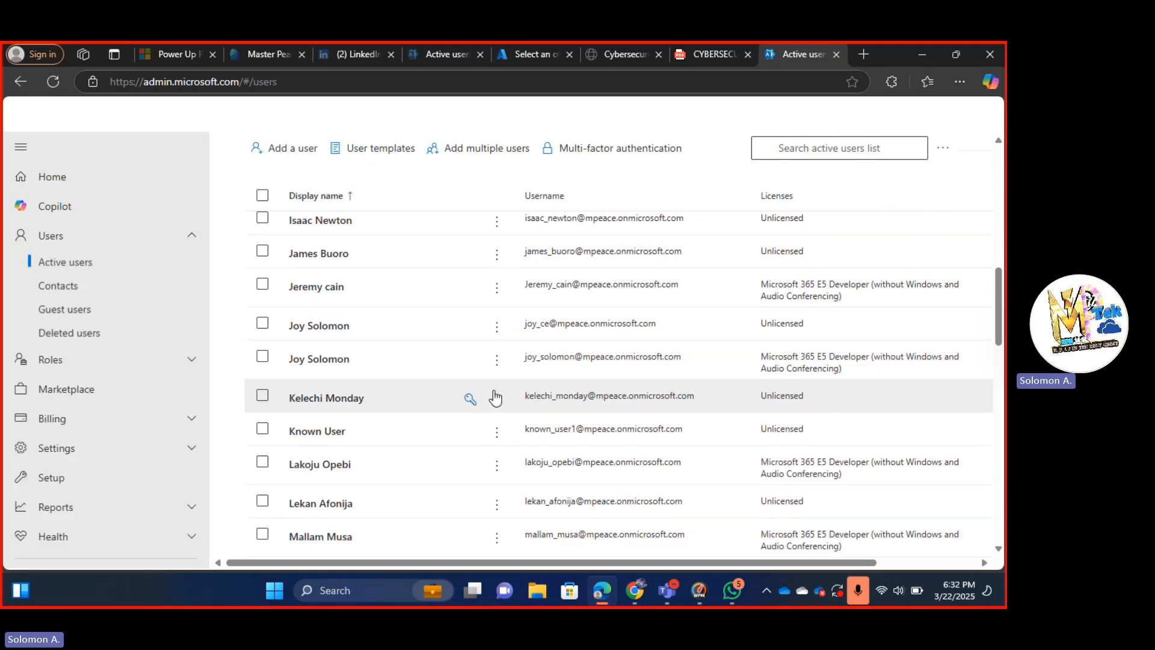
scroll(495, 395, up, 4)
scroll(495, 398, down, 4)
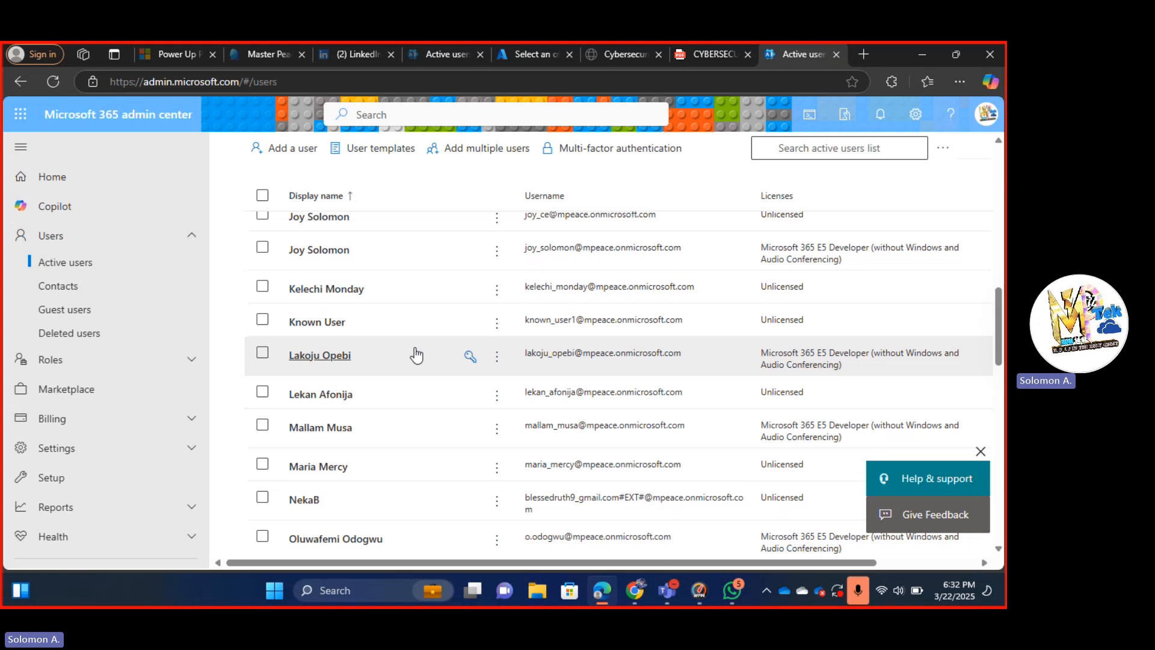
click(329, 356)
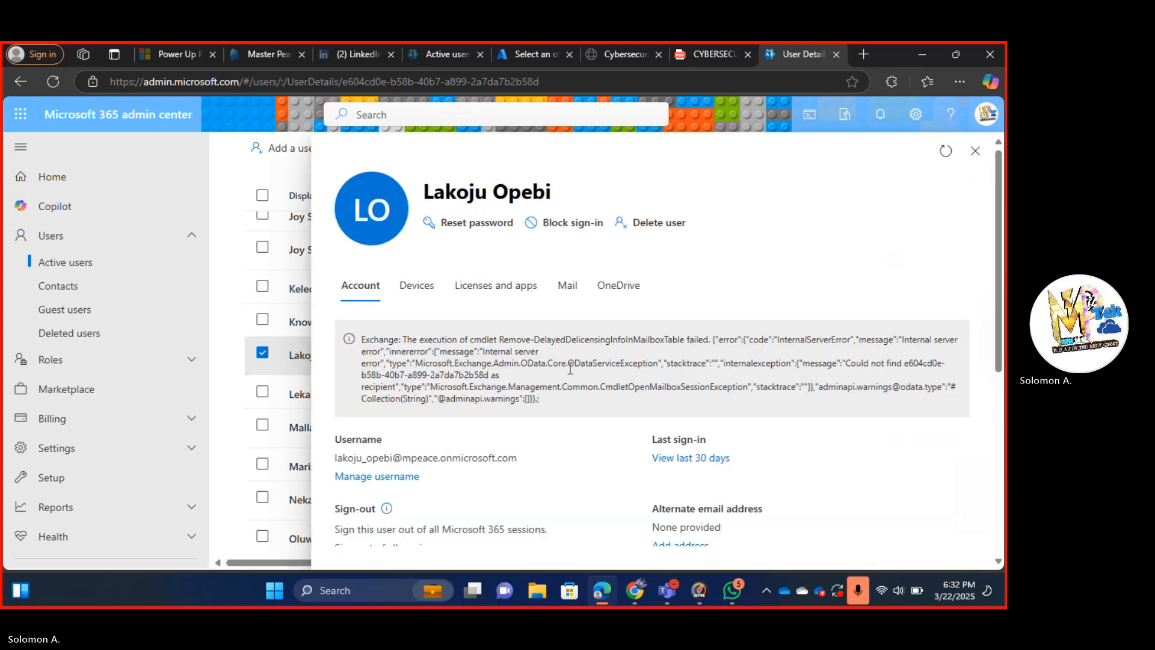
Check the user's Devices, Licenses and apps, Mail and OneDrive tabs in turn.
scroll(570, 369, down, 2)
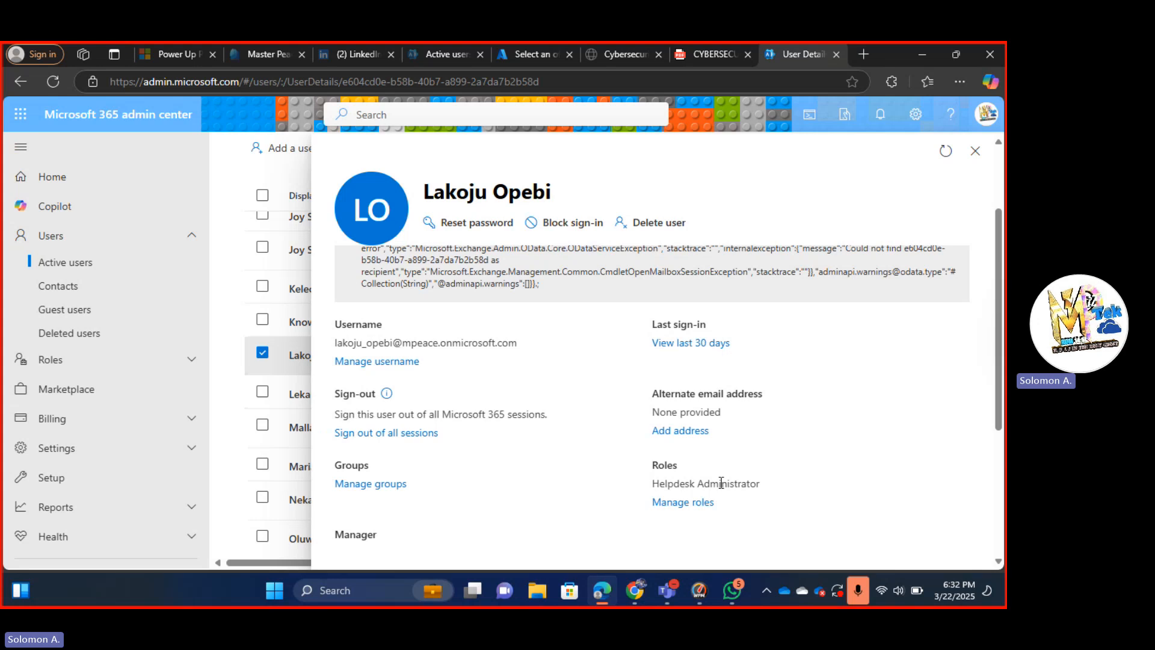
scroll(385, 462, down, 3)
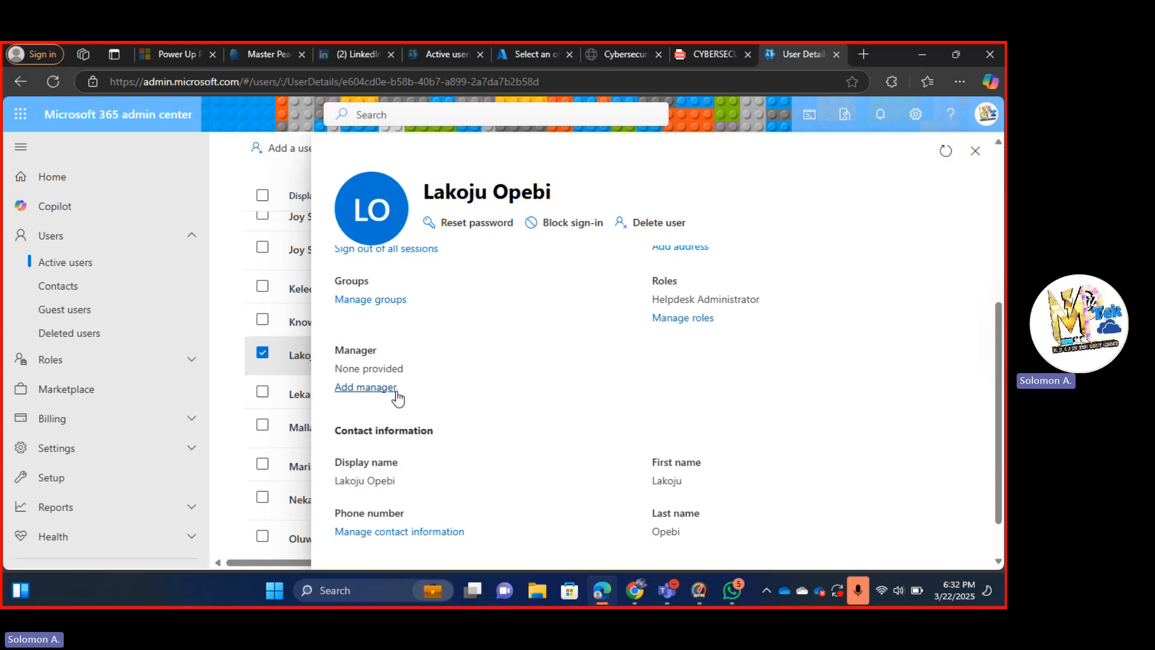
scroll(456, 487, down, 1)
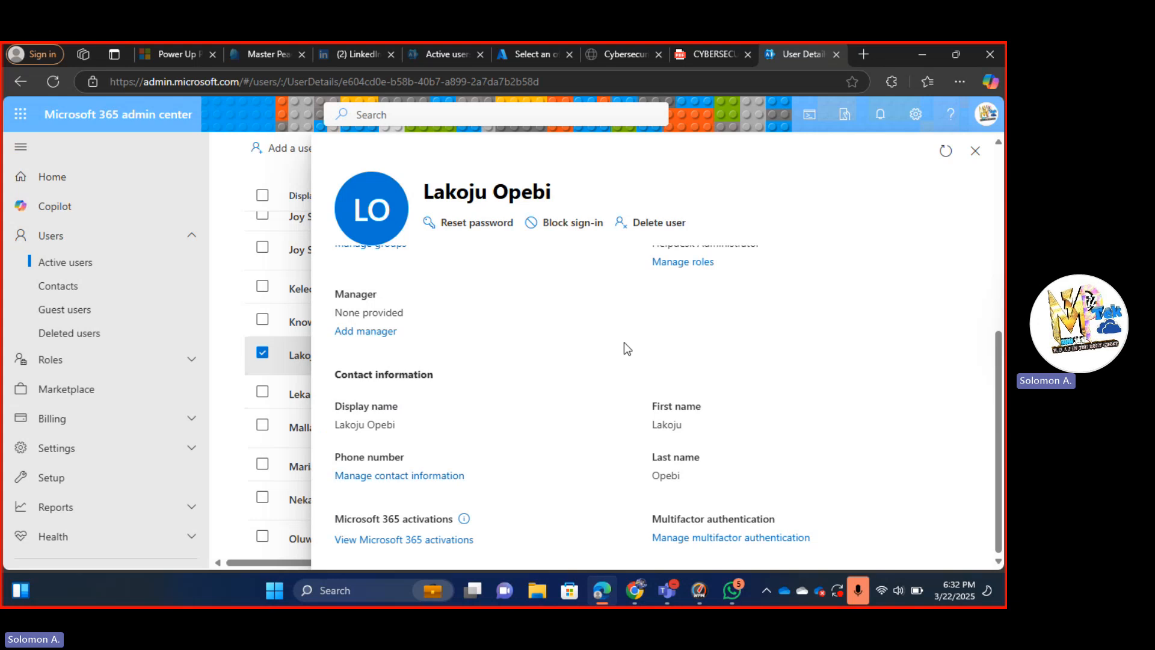
scroll(623, 341, up, 5)
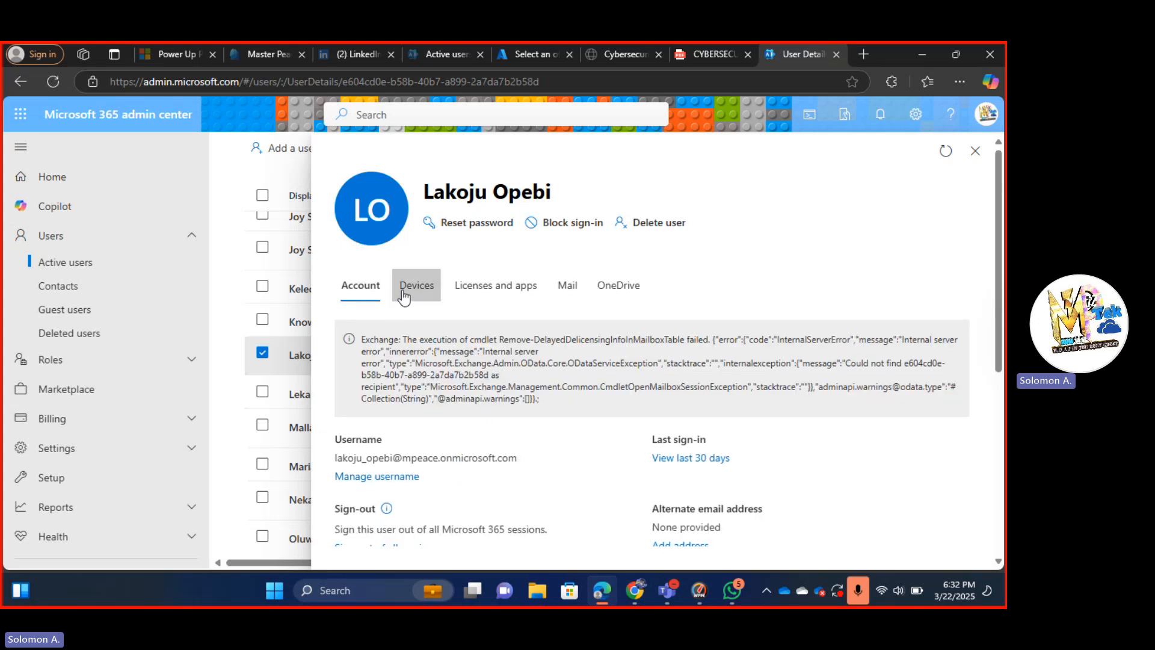
click(402, 296)
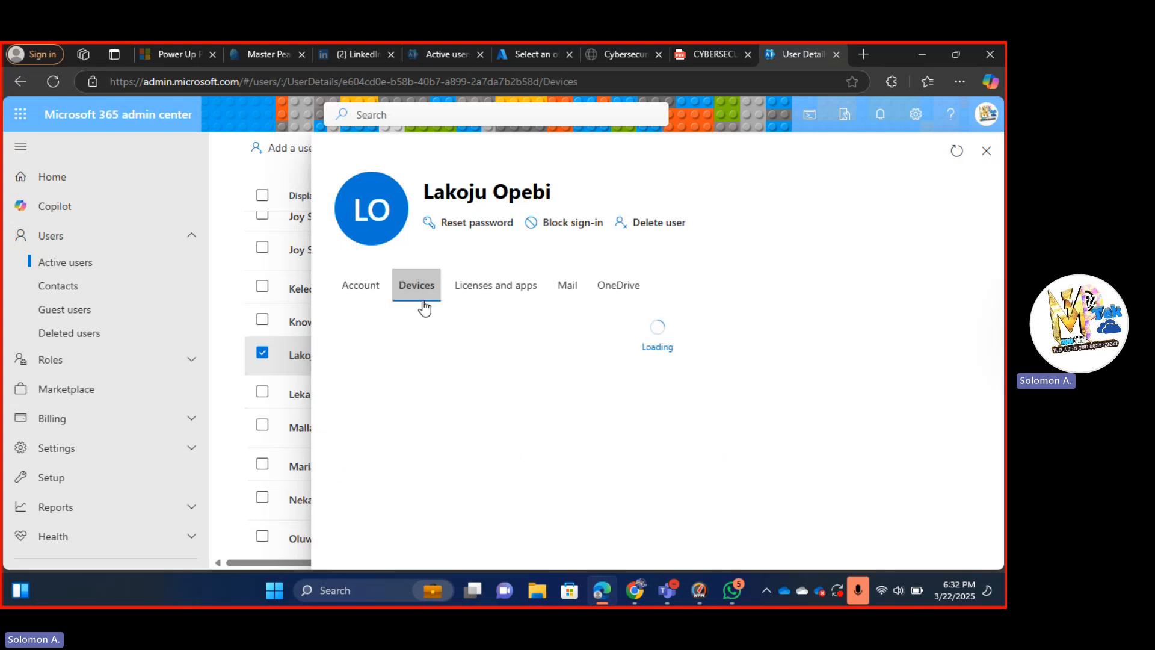
click(502, 294)
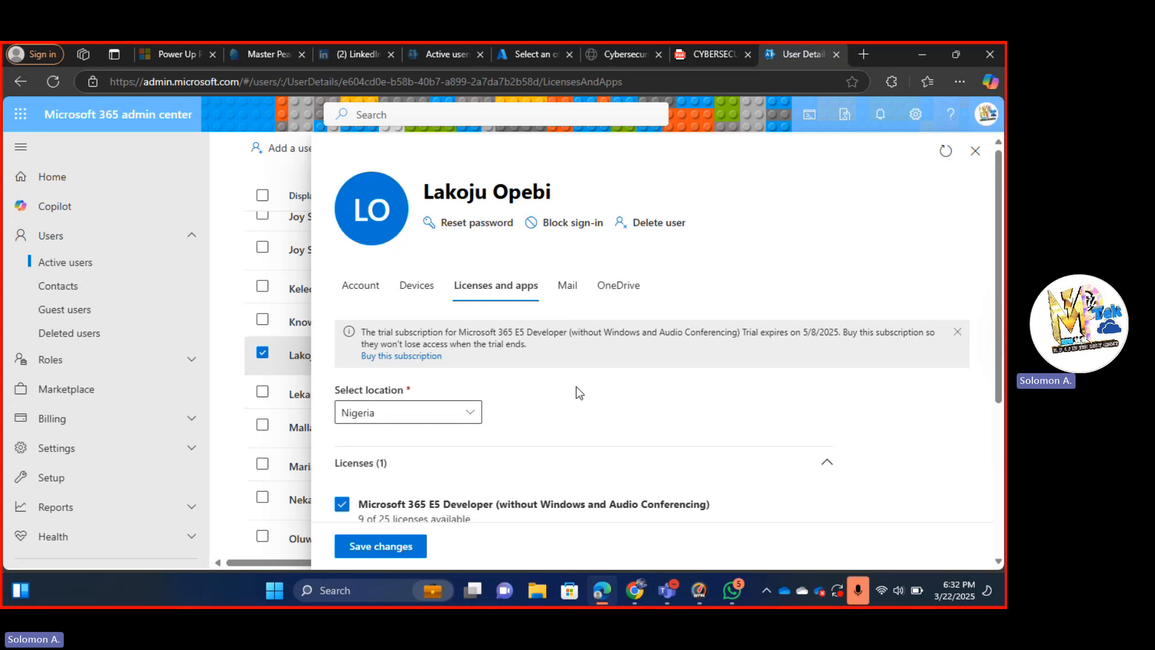
scroll(578, 392, down, 3)
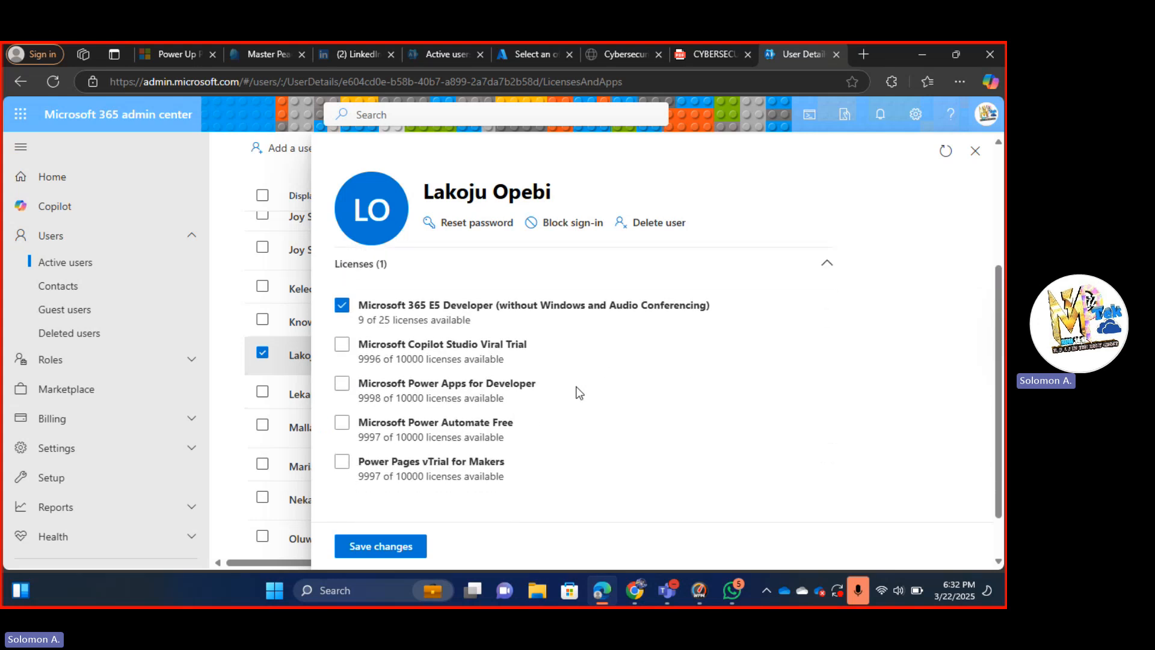
scroll(579, 392, down, 1)
scroll(414, 427, up, 3)
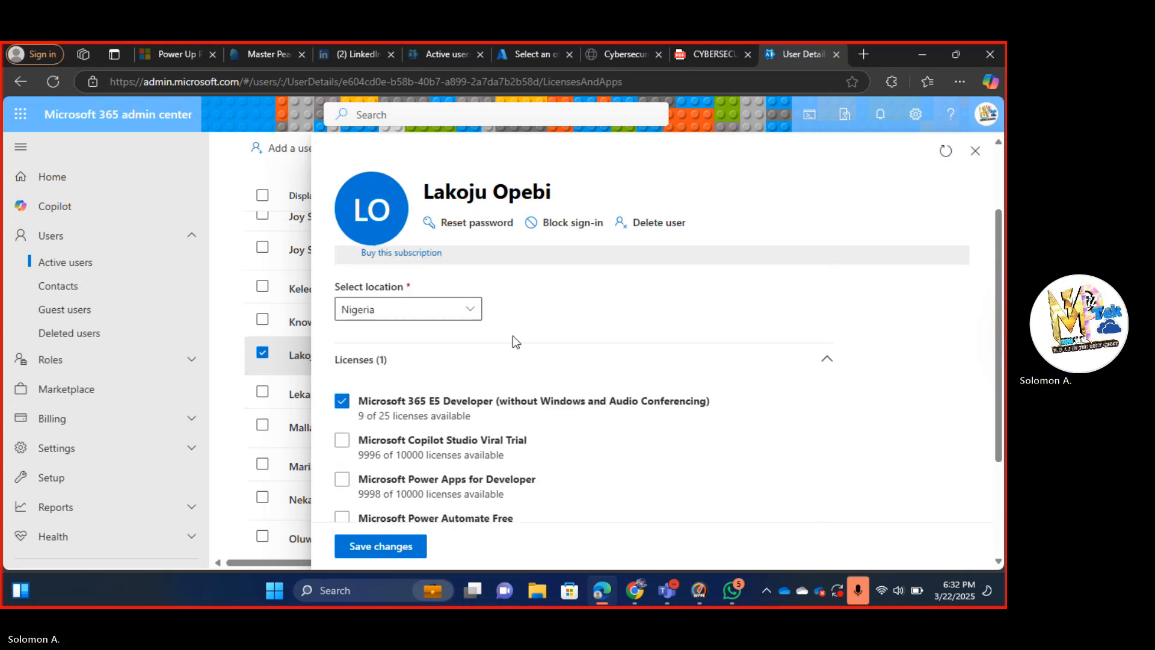
scroll(512, 336, up, 2)
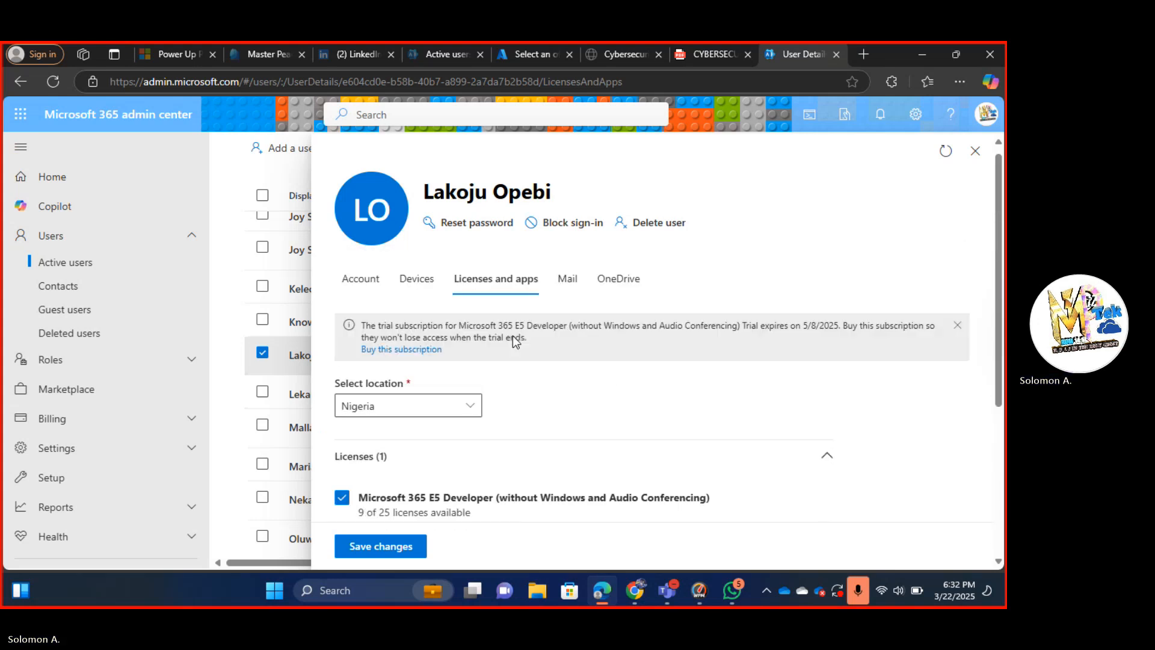
click(568, 294)
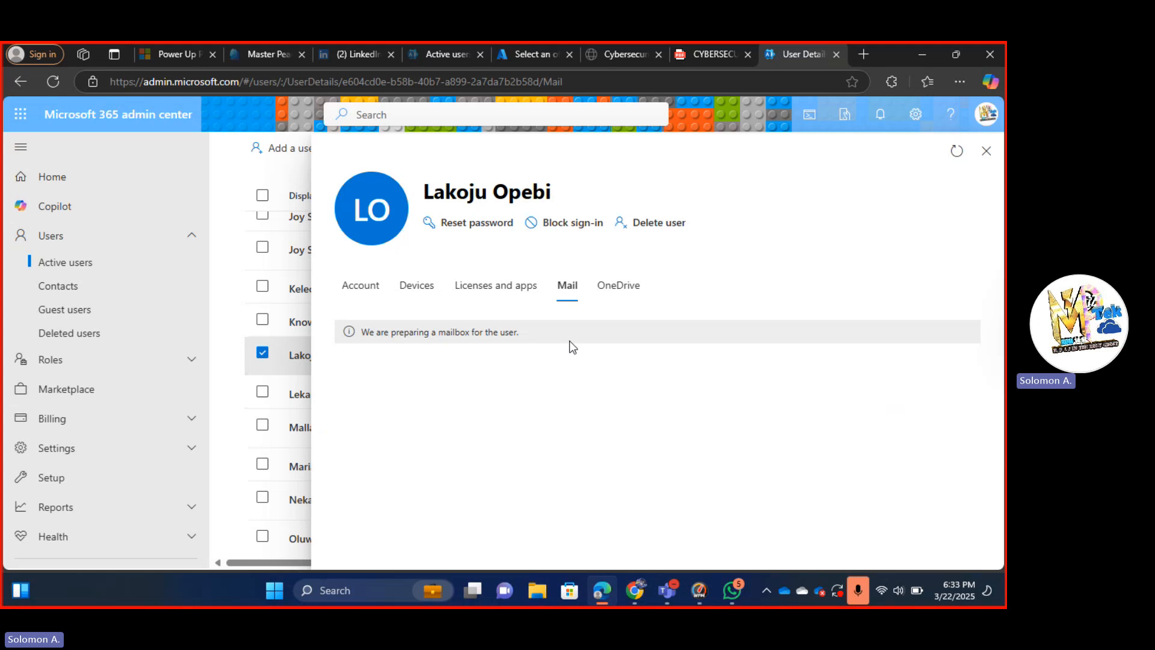
click(623, 289)
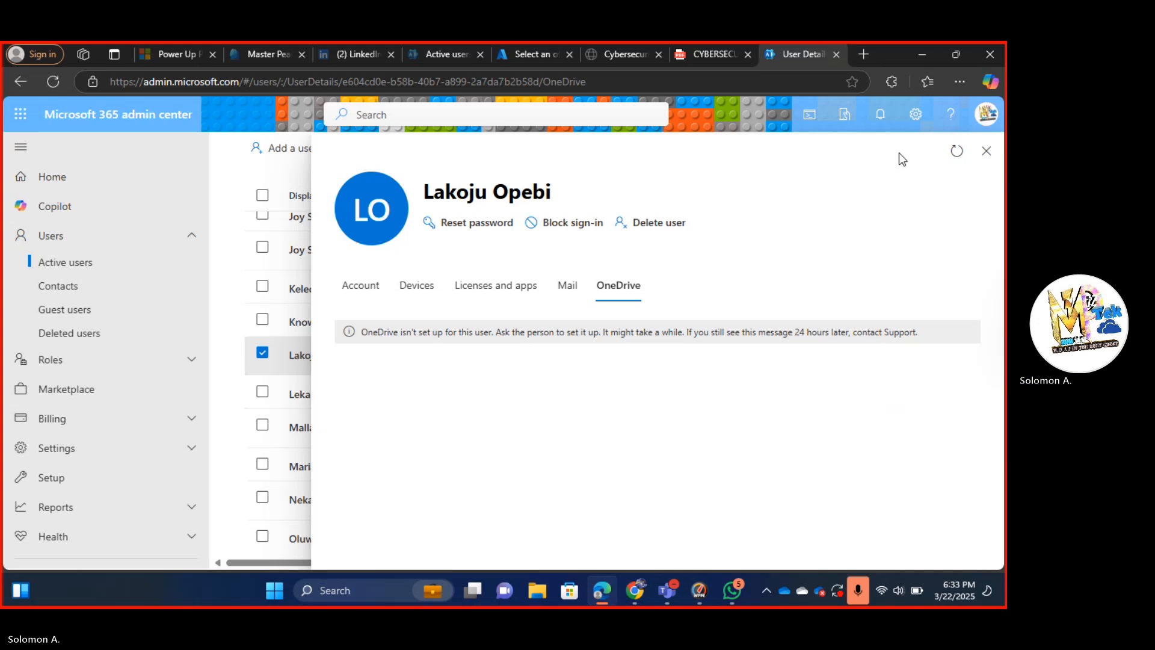
Close the user details panel and load office.com in a Chrome tab.
click(987, 154)
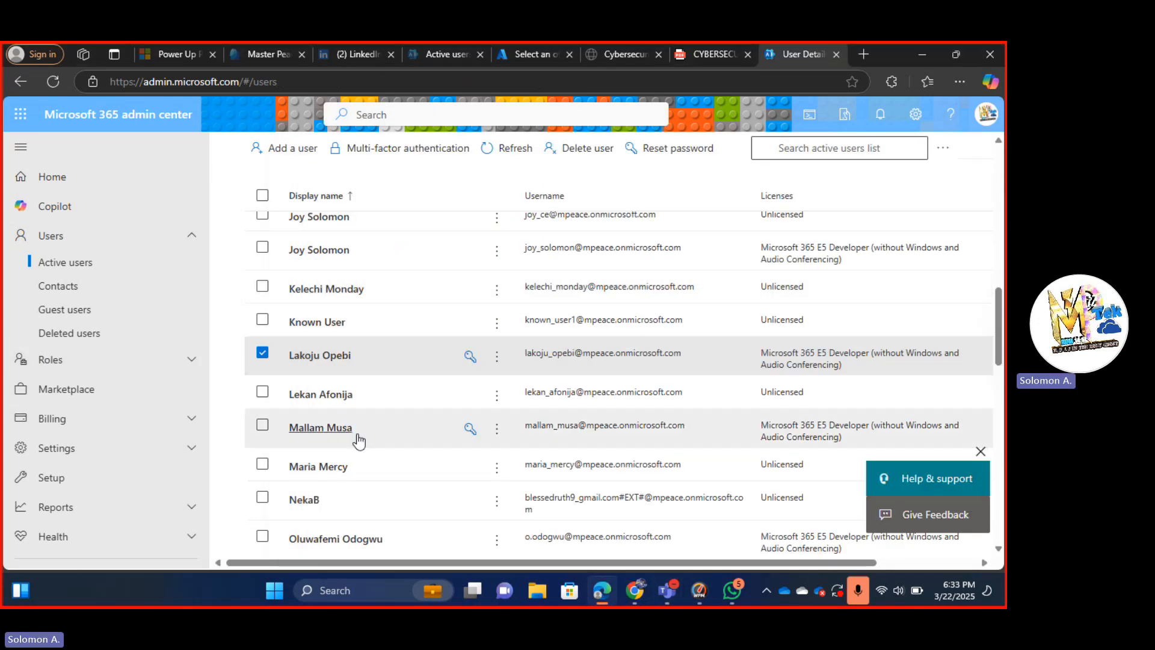
mouse_move(601, 590)
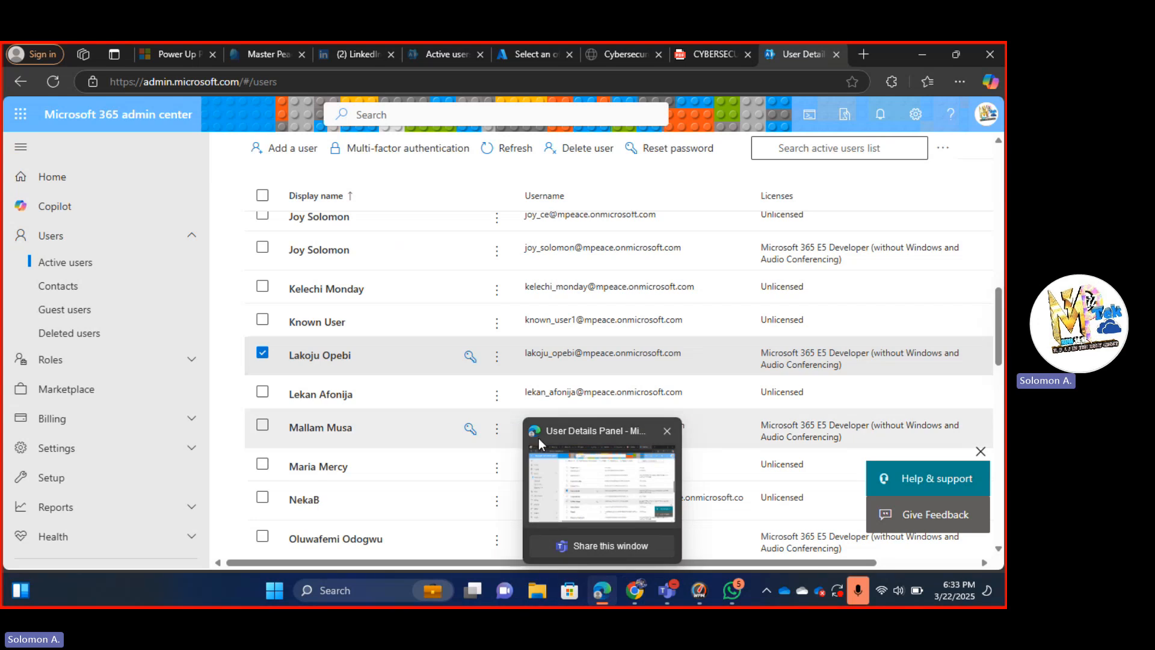
click(636, 590)
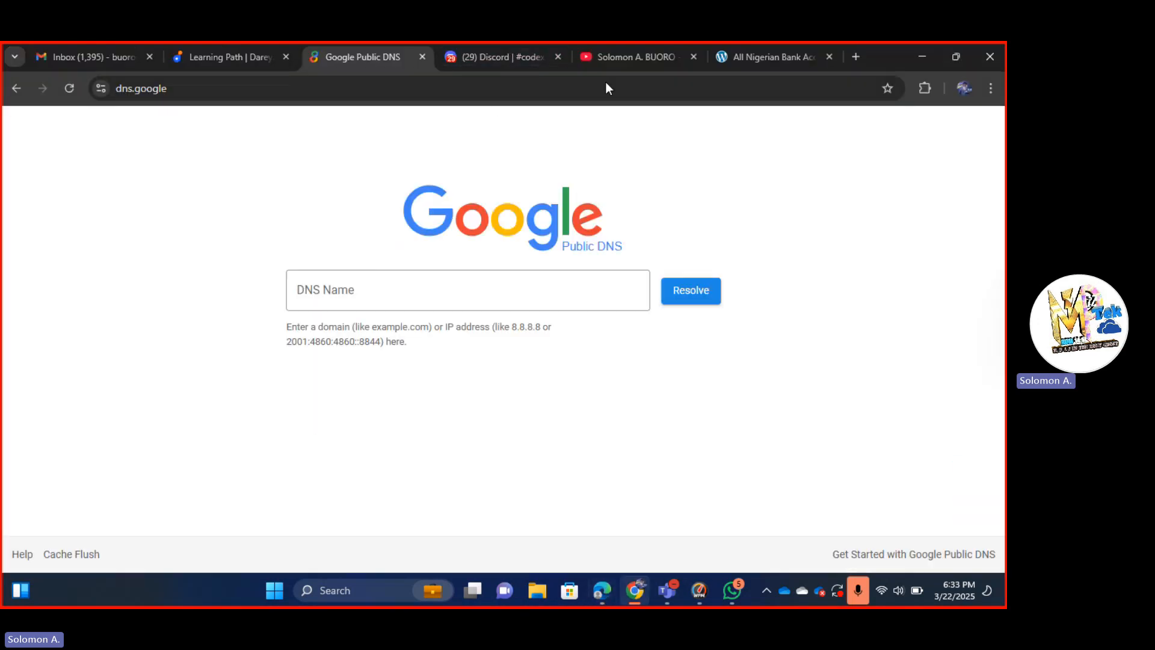
click(793, 59)
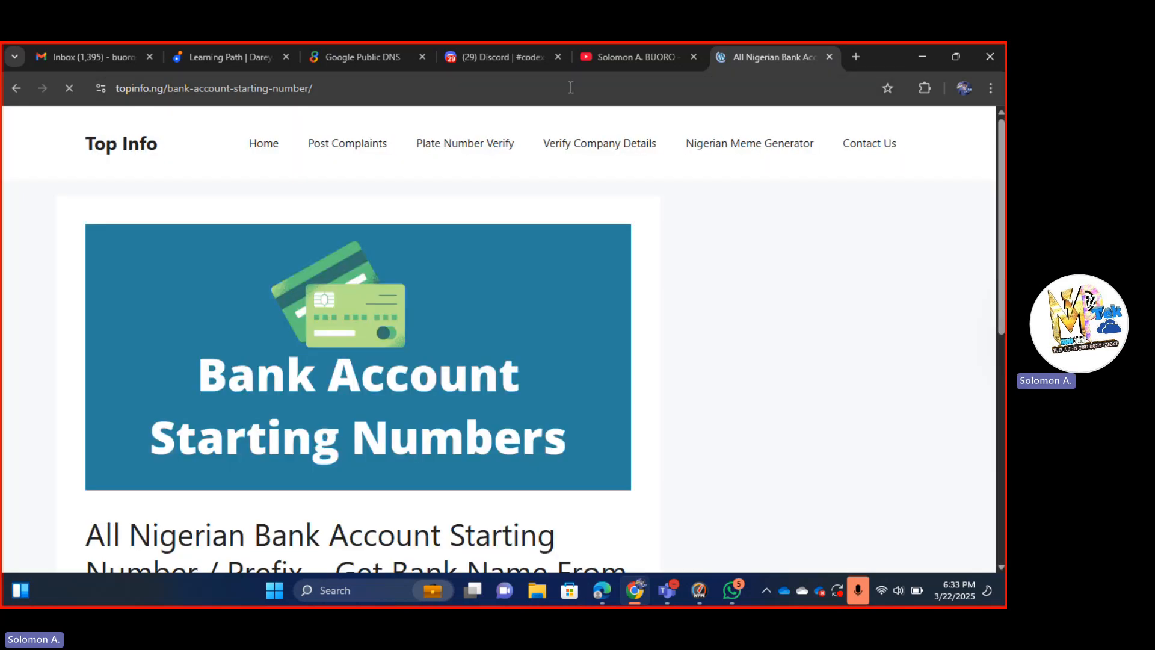
click(570, 88)
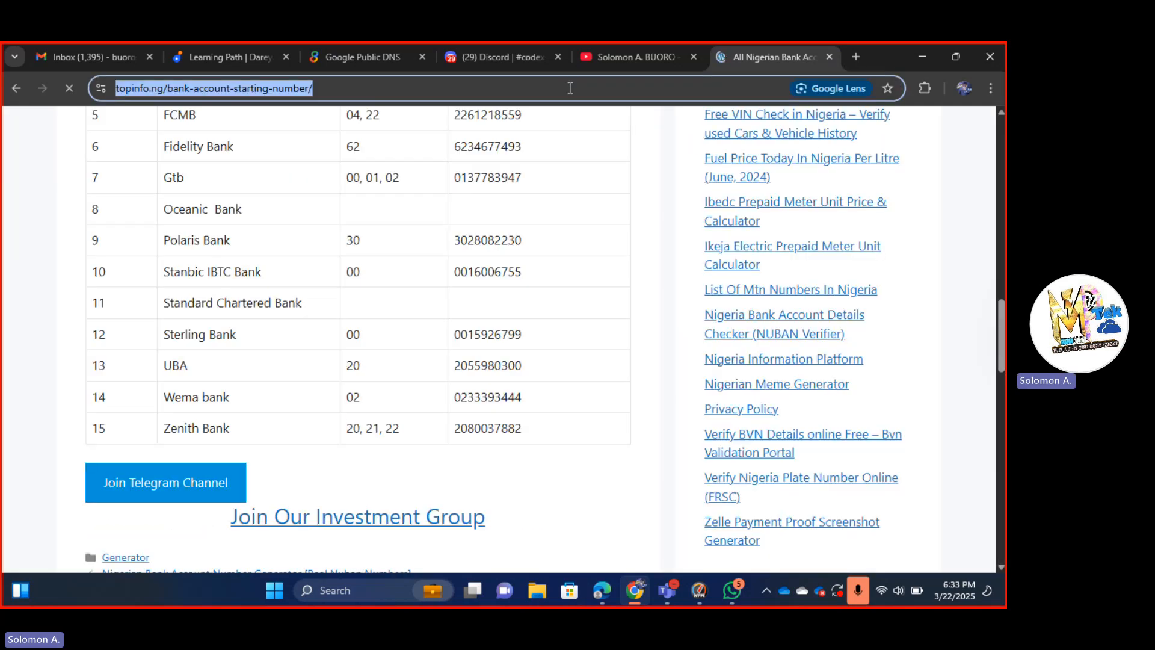
text(office.com)
key(Return)
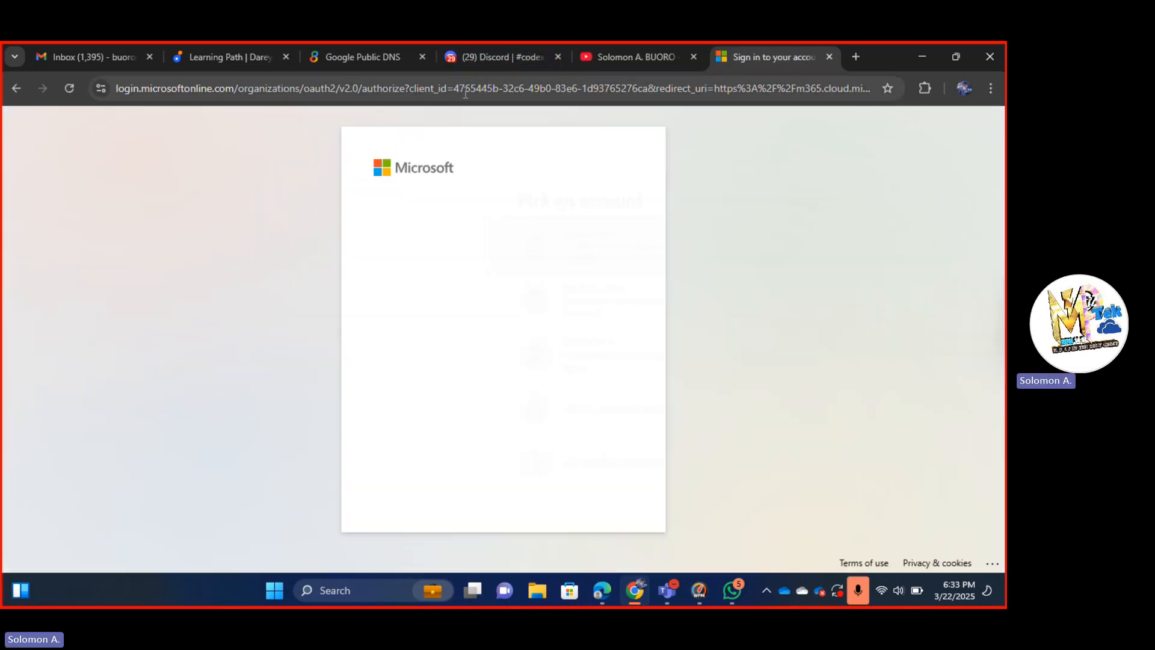
Choose a different account and submit the new user's username from clipboard history.
click(474, 467)
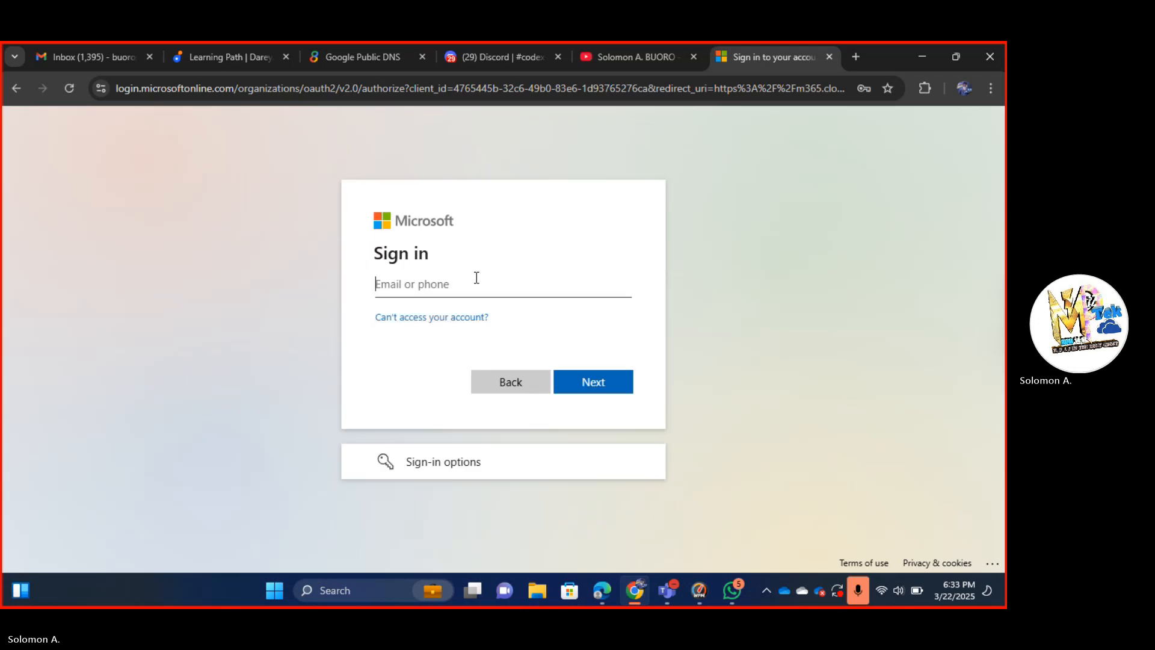
key(super+v)
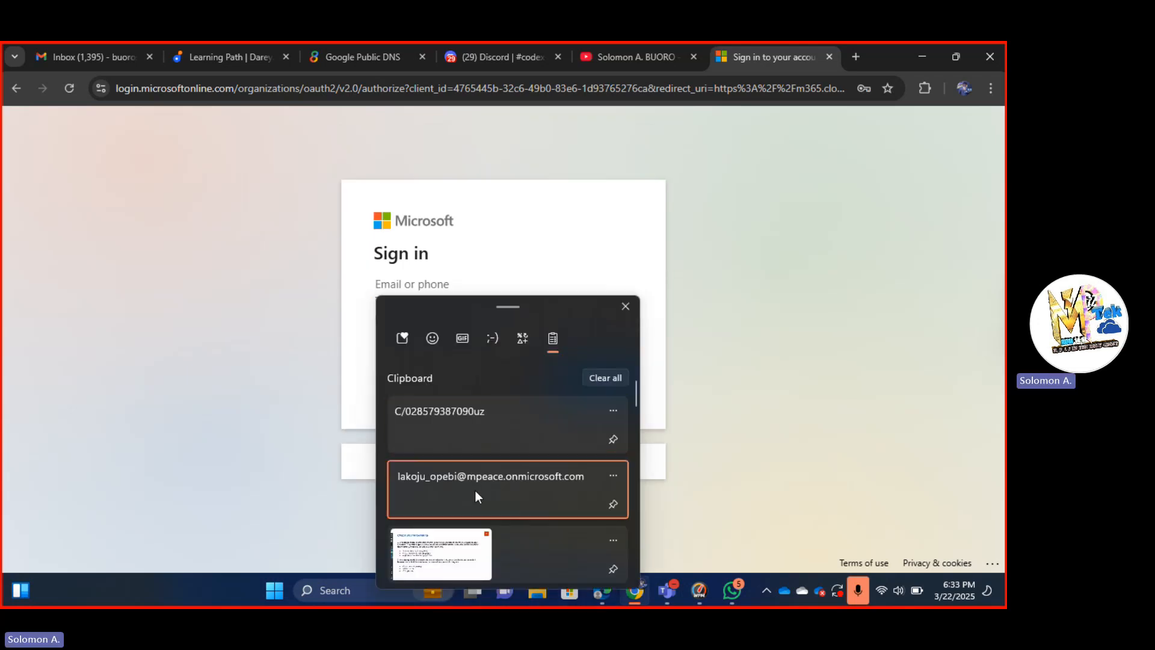
click(475, 490)
key(Return)
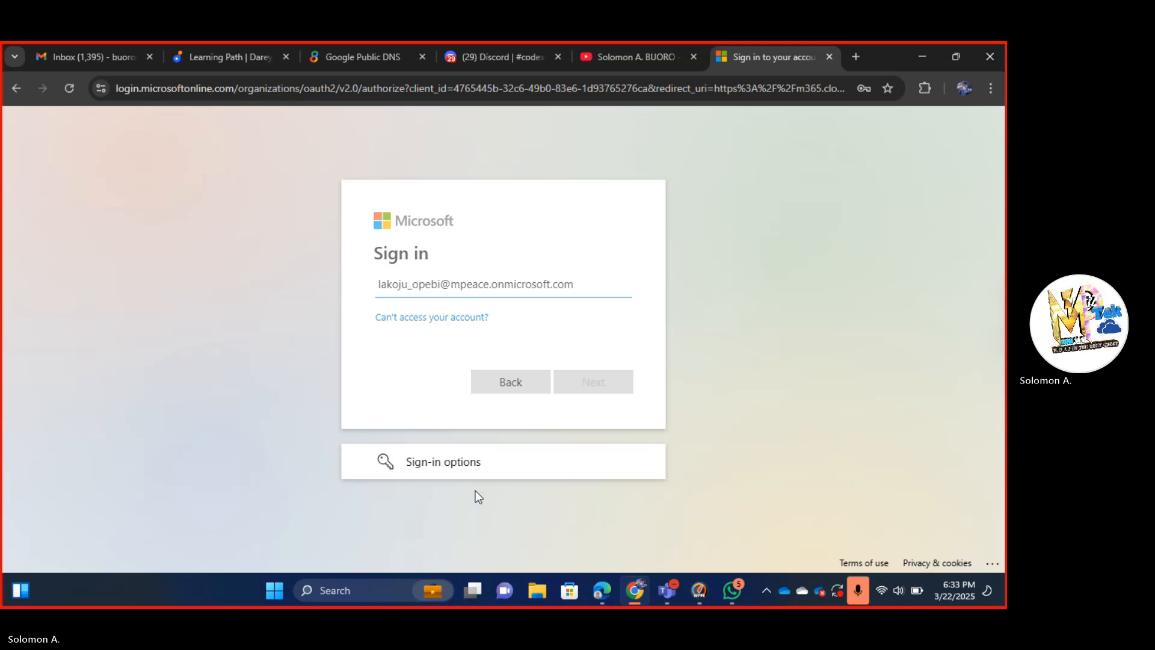
Paste the copied temporary password into the password field and sign in.
key(super+v)
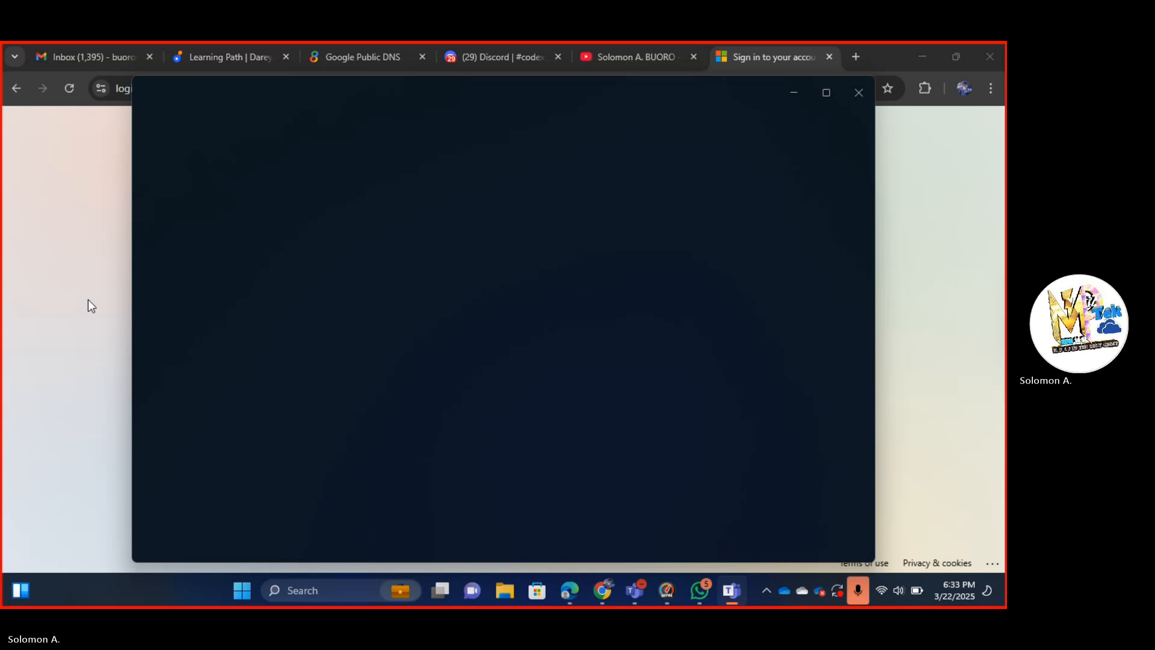
click(62, 298)
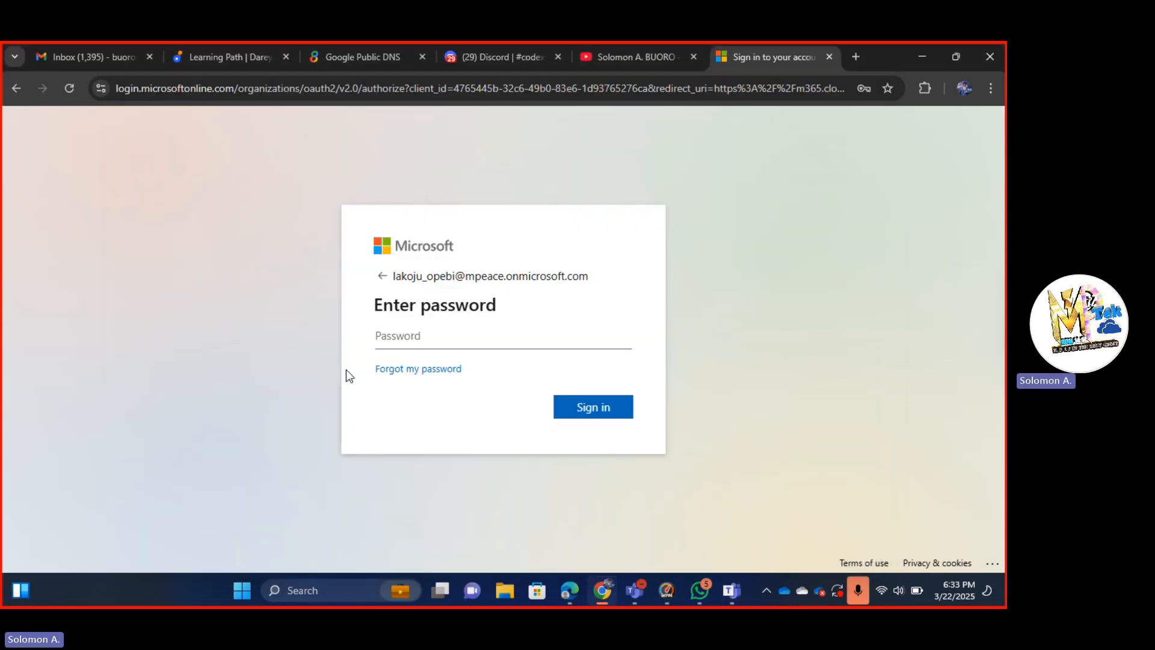
click(397, 341)
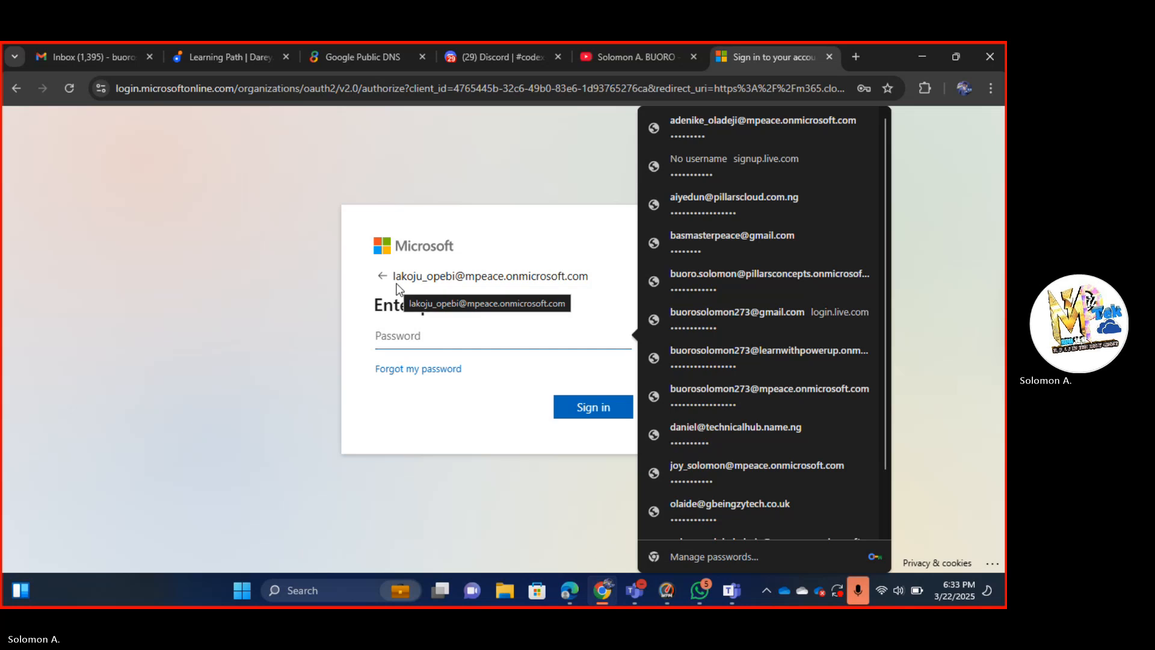
key(super+v)
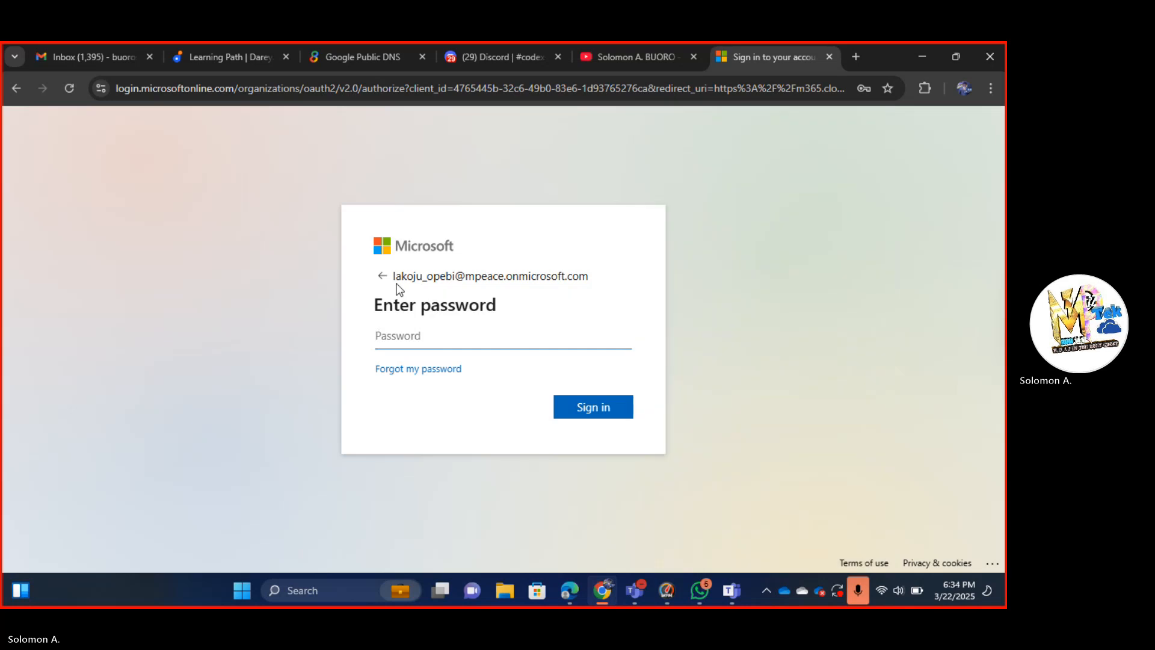
key(ctrl+v)
key(Return)
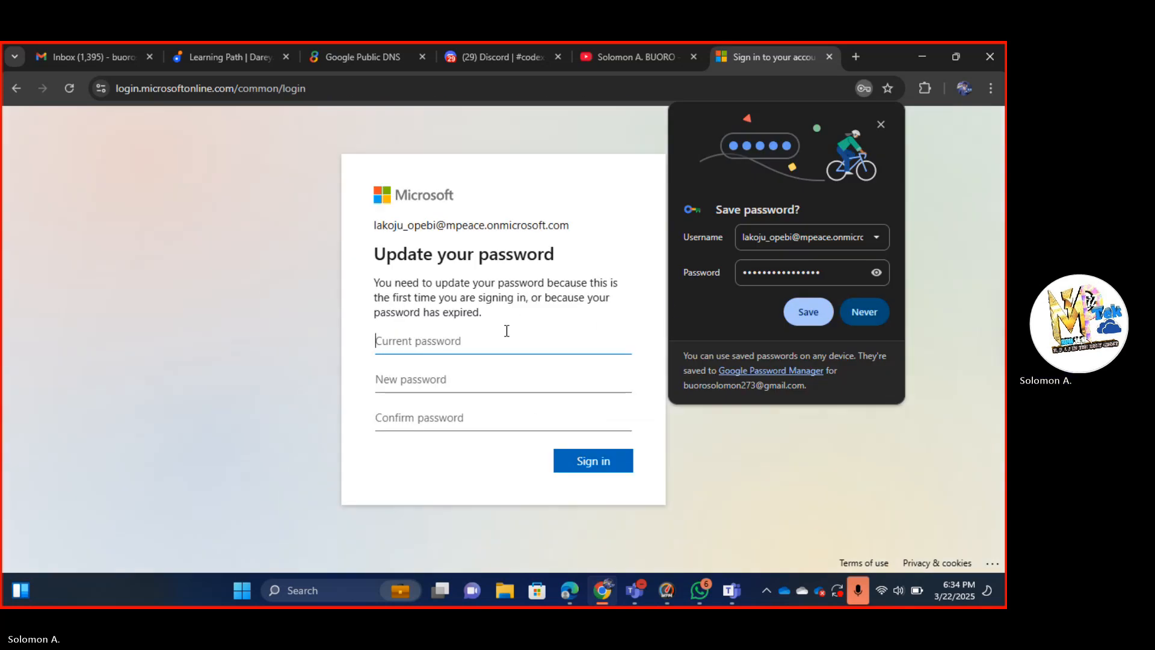
Enter the temporary password as current, then enter and confirm the new password.
key(ctrl+v)
key(Tab)
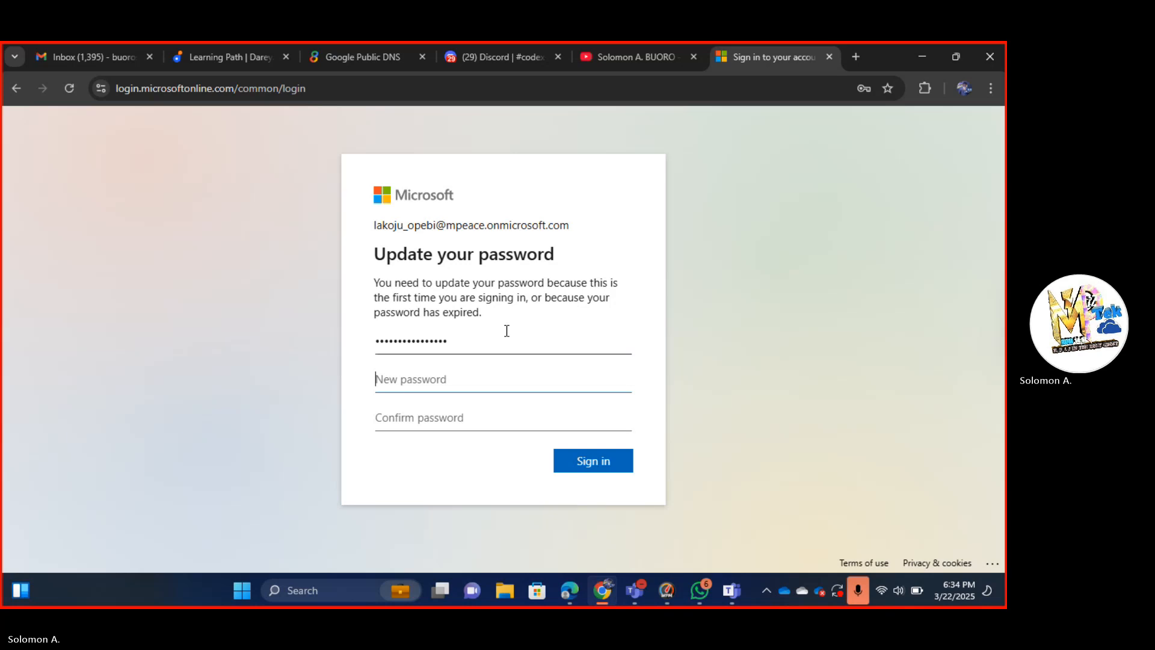
text(••••)
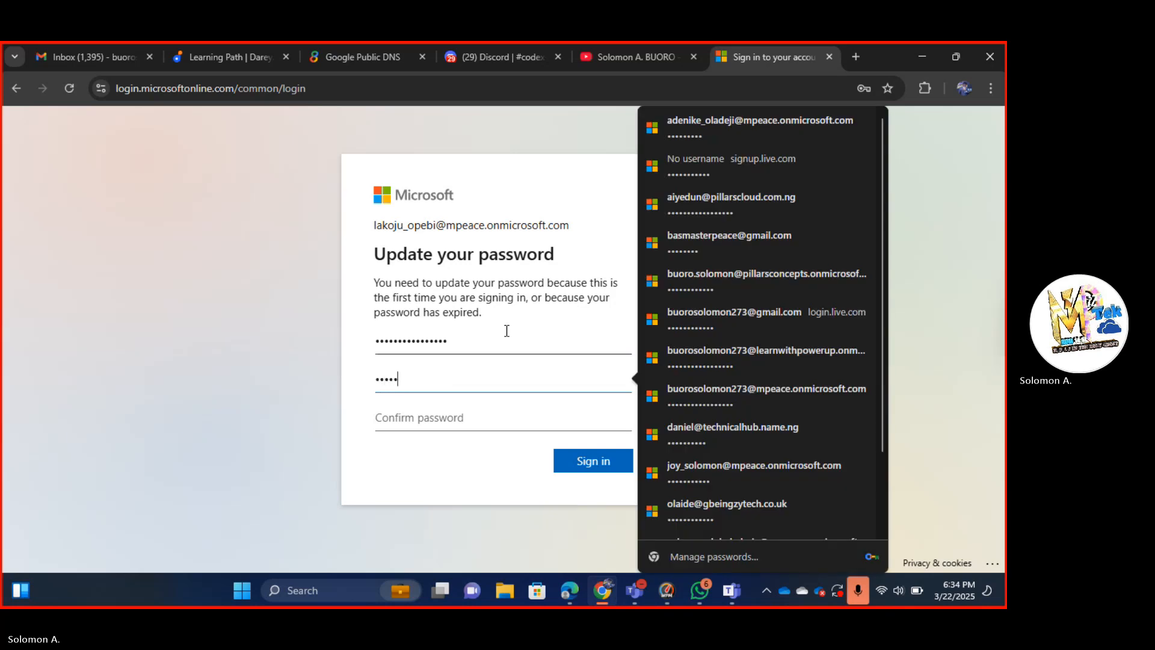
text(•••••••)
key(Tab)
text(••)
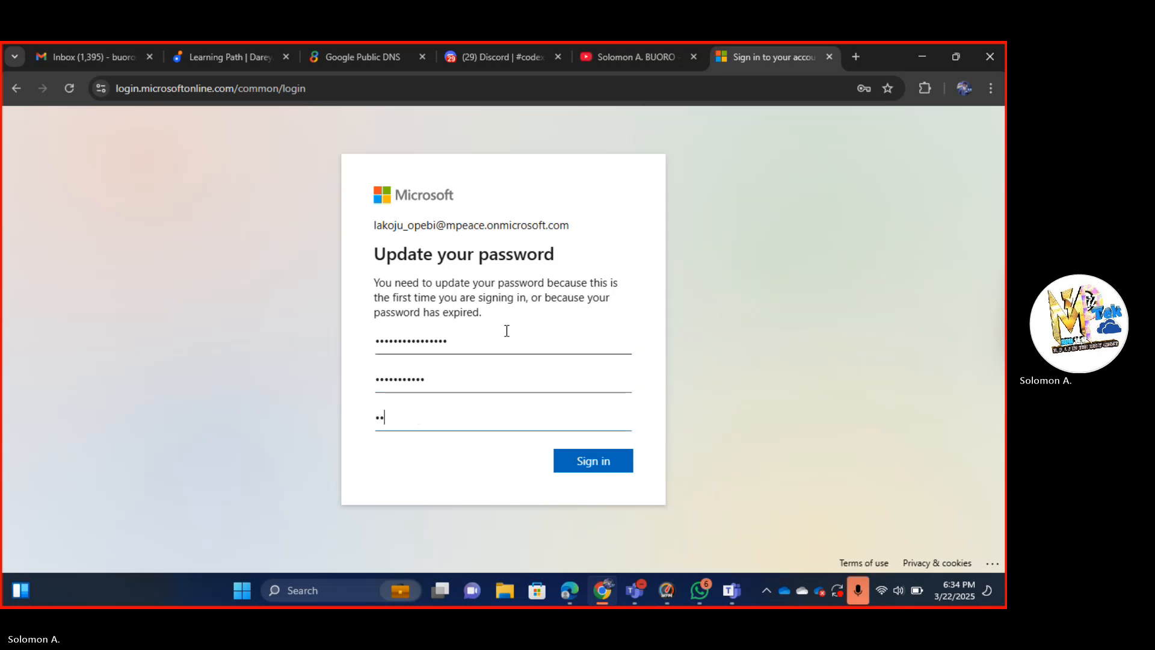
text(•••••••••)
key(Return)
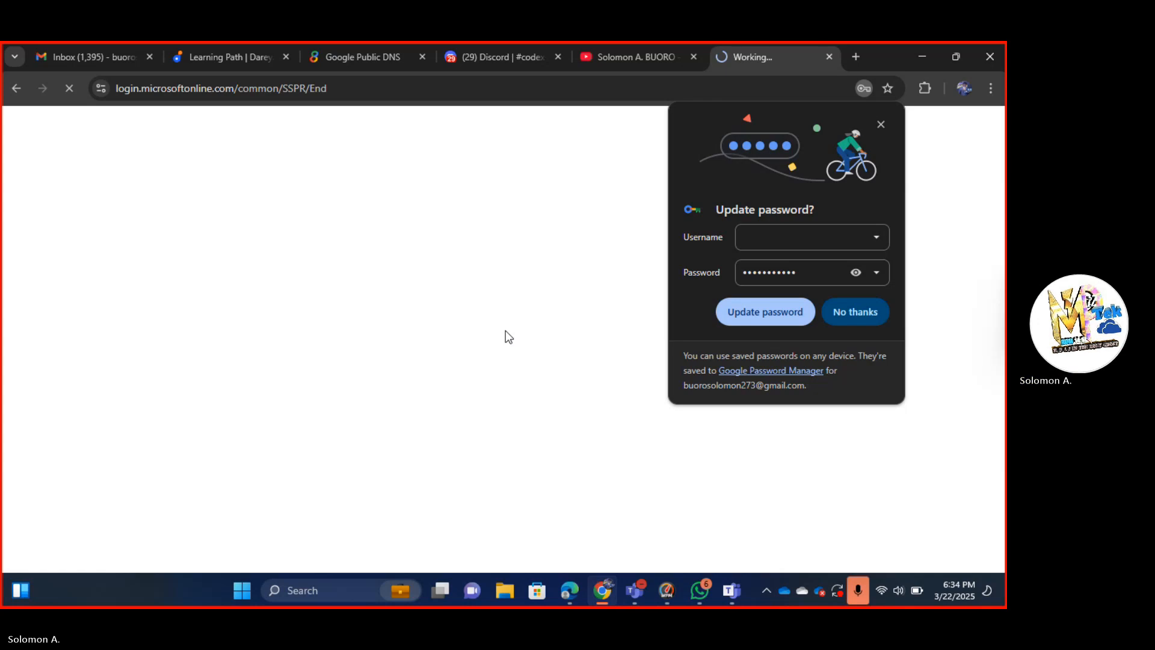
Update Chrome's saved password, then load office.com in a new Incognito window.
click(776, 311)
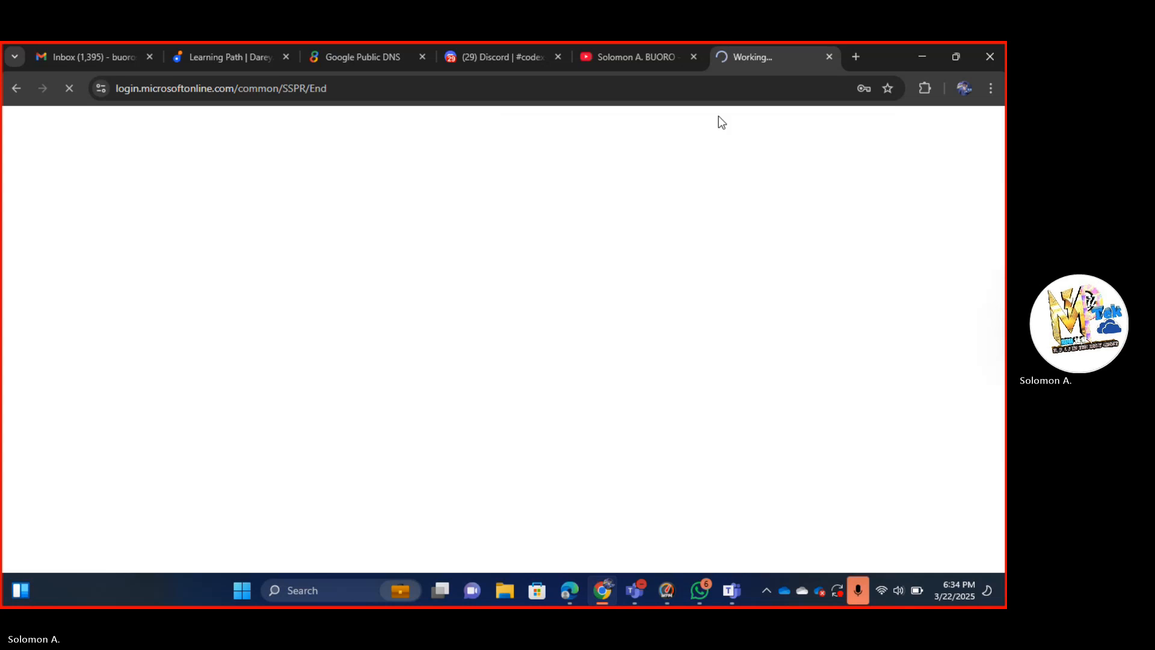
click(991, 88)
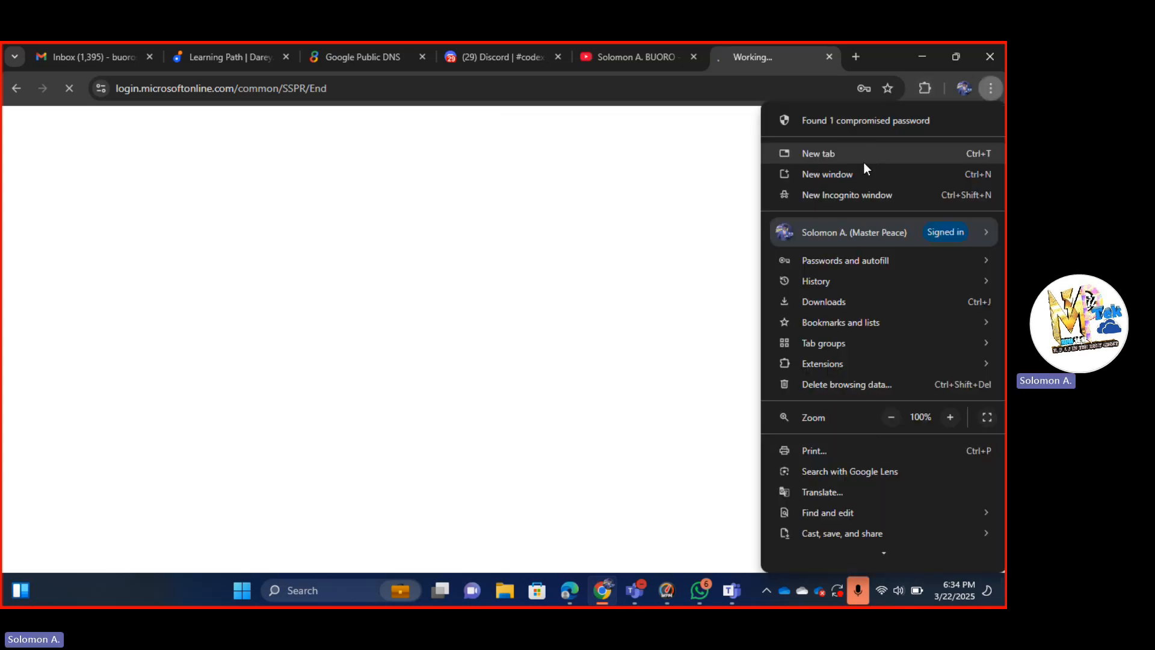
click(865, 193)
text(offi)
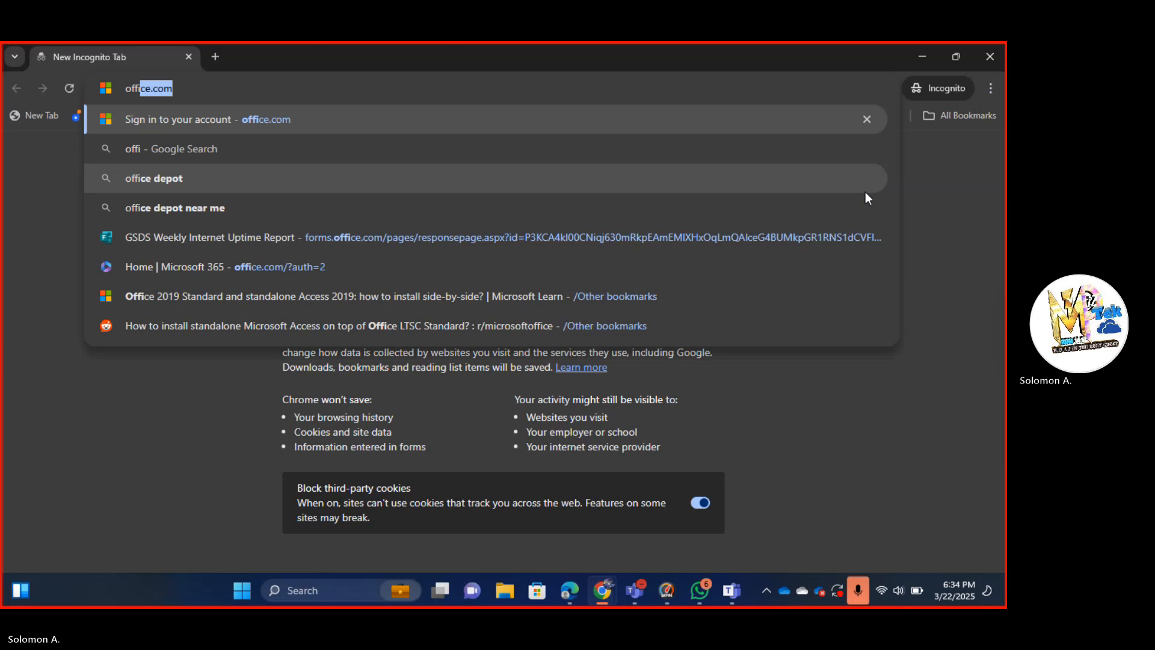
key(Return)
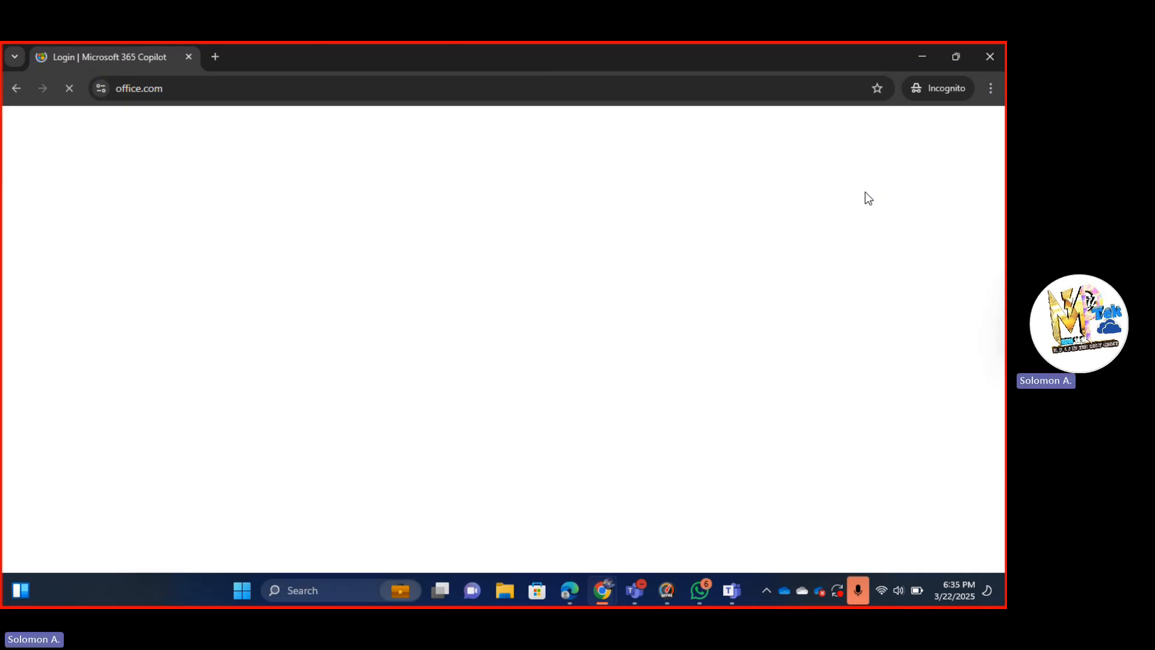
key(alt+Tab)
key(alt+Tab)
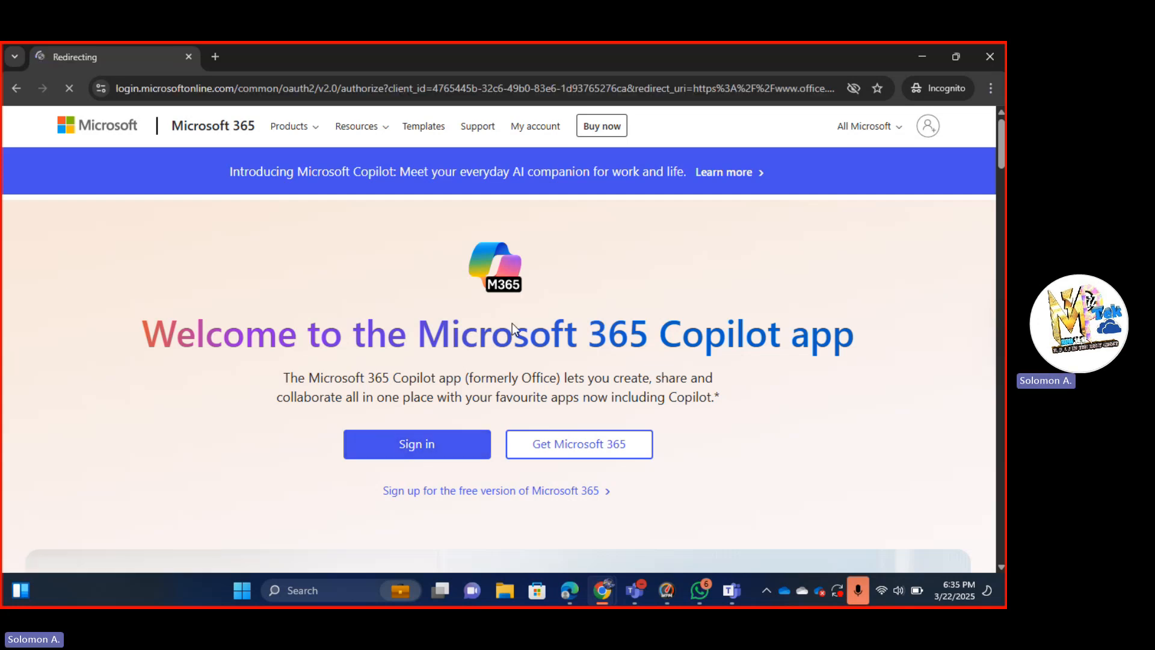
key(alt+Tab)
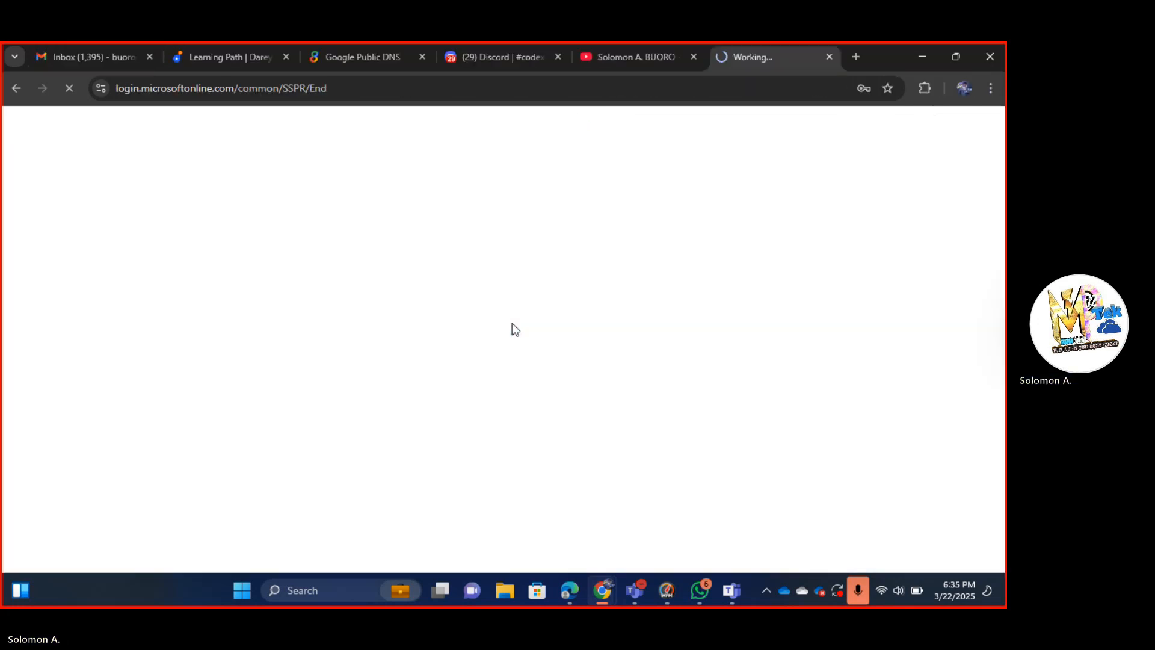
key(alt+Tab)
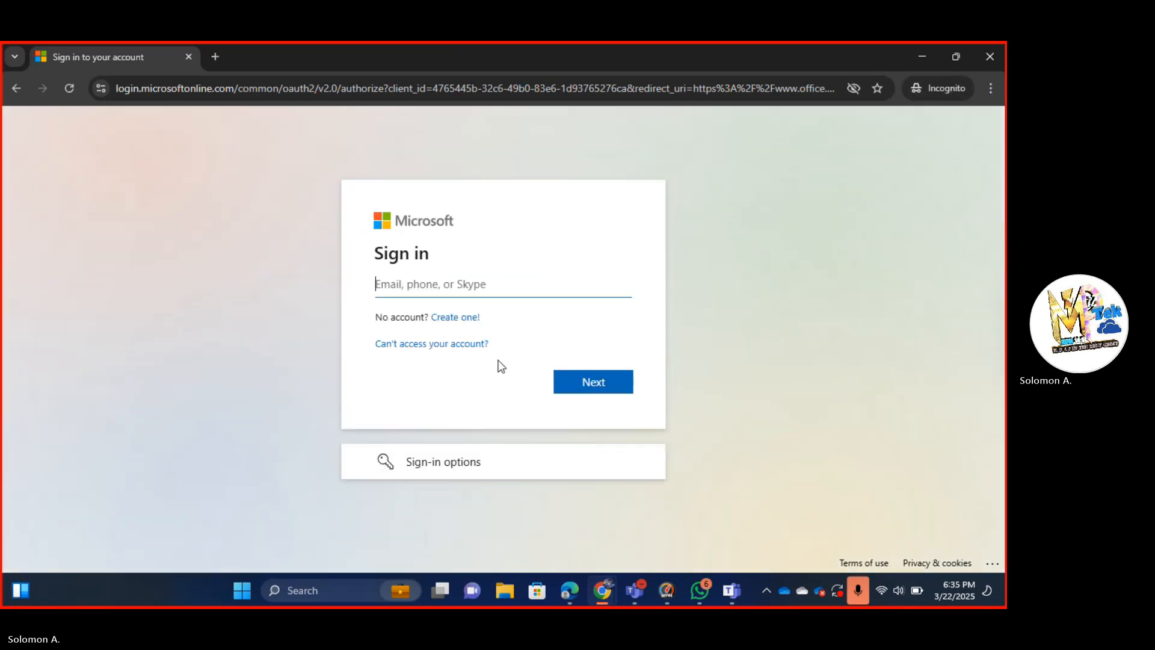
Enter the user's email address from clipboard history and continue to the password step.
key(ctrl+v)
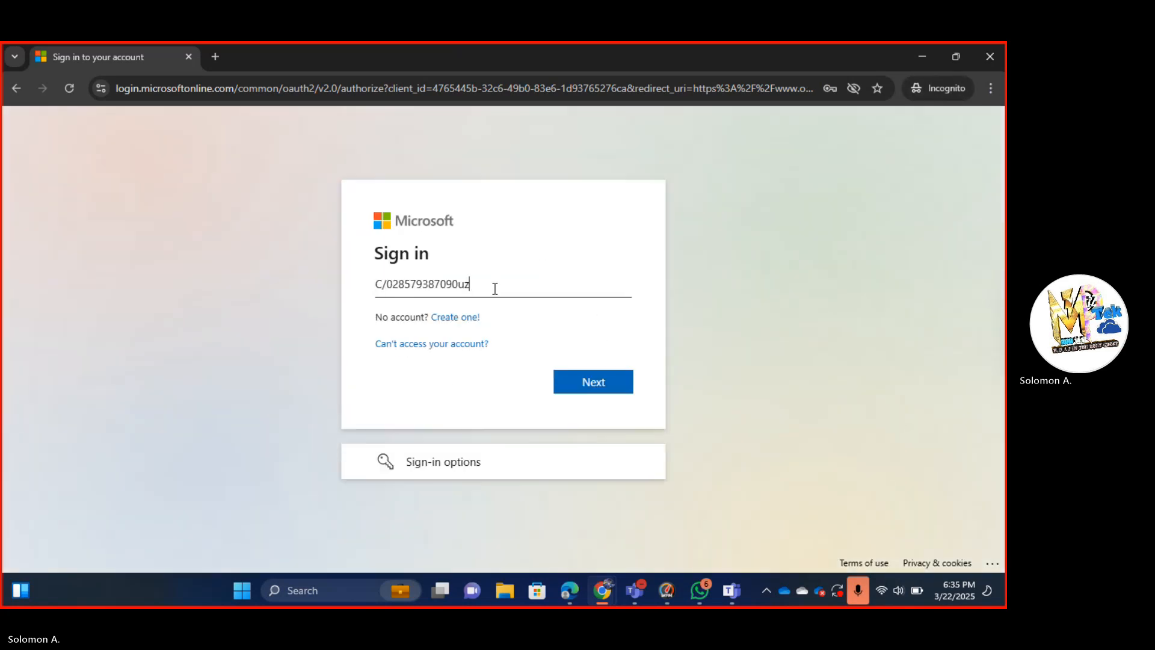
key(ctrl+BackSpace)
key(BackSpace)
key(BackSpace)
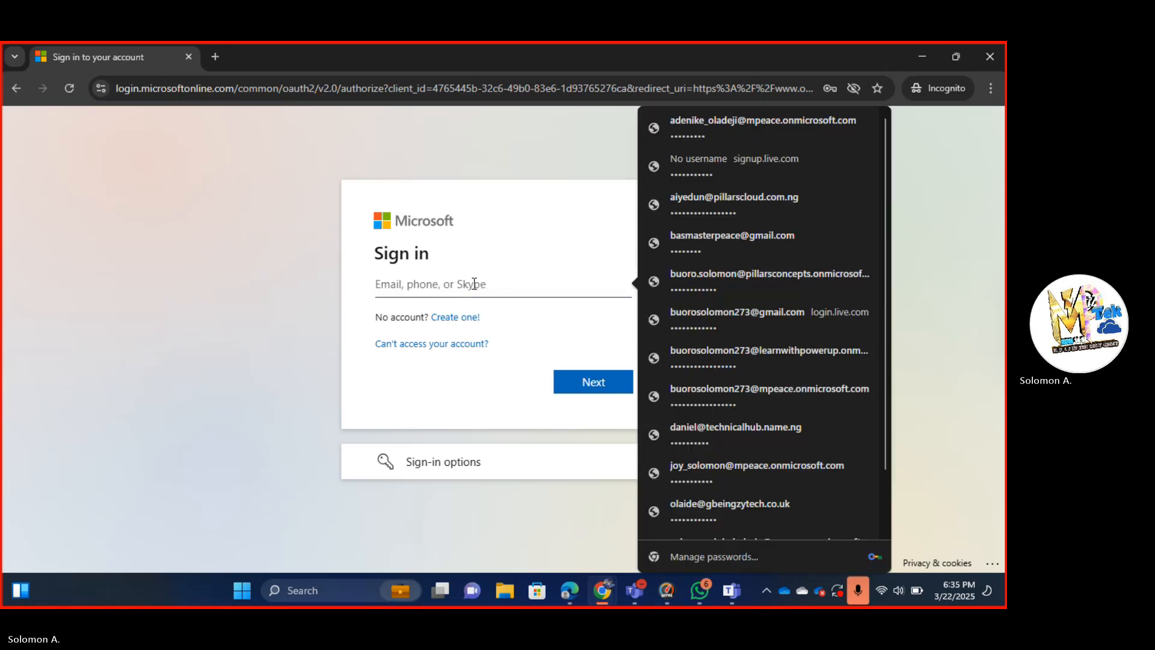
key(Escape)
key(super+v)
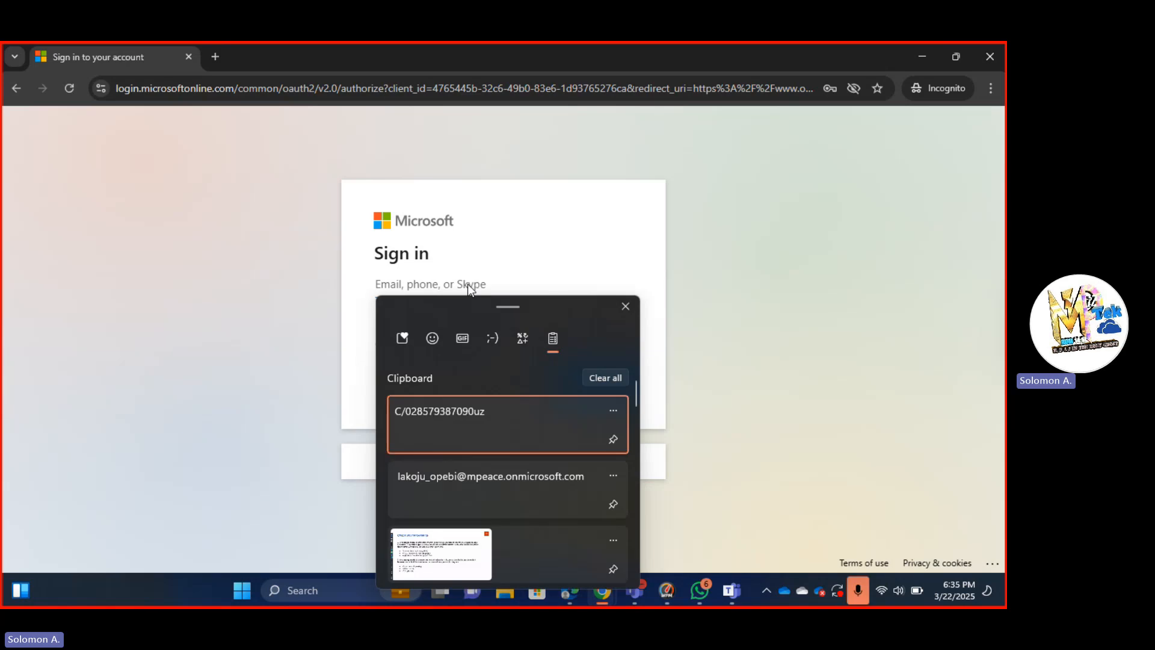
click(453, 484)
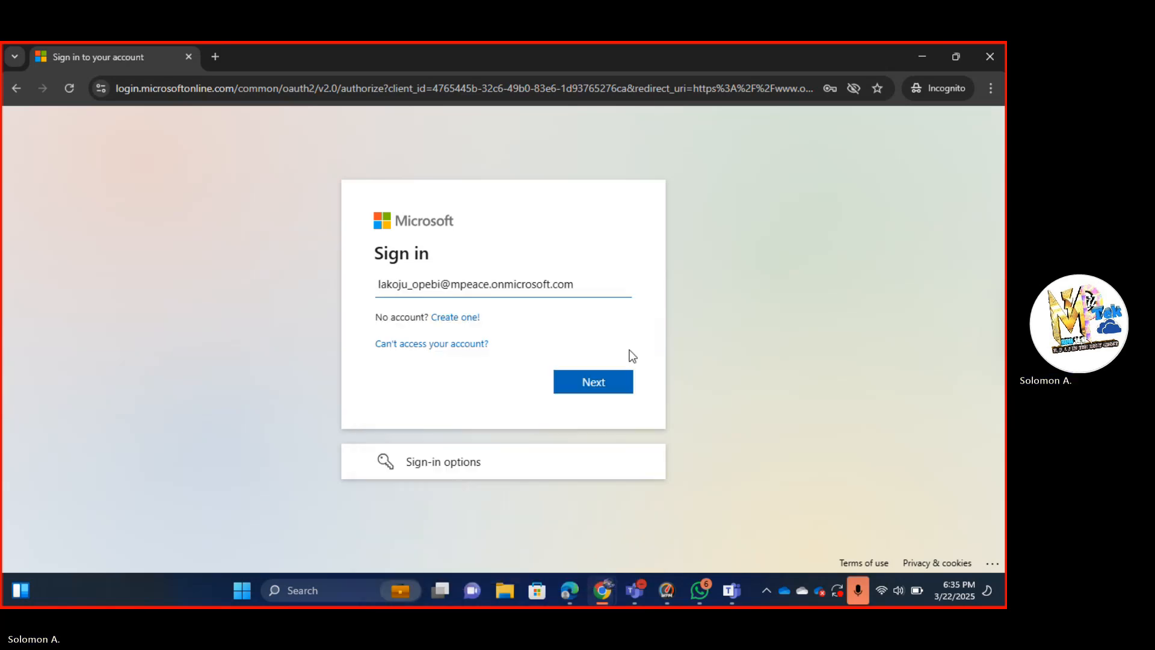
click(623, 384)
Sign in with the new password and choose Yes to stay signed in.
key(alt+Tab)
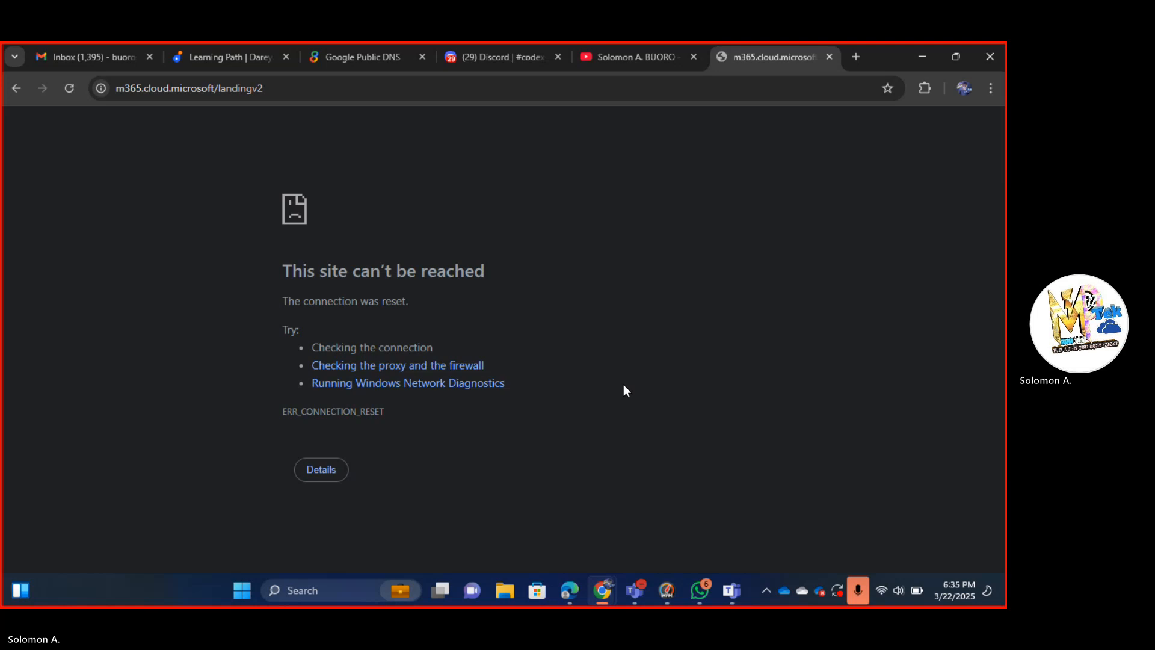
key(alt+Tab)
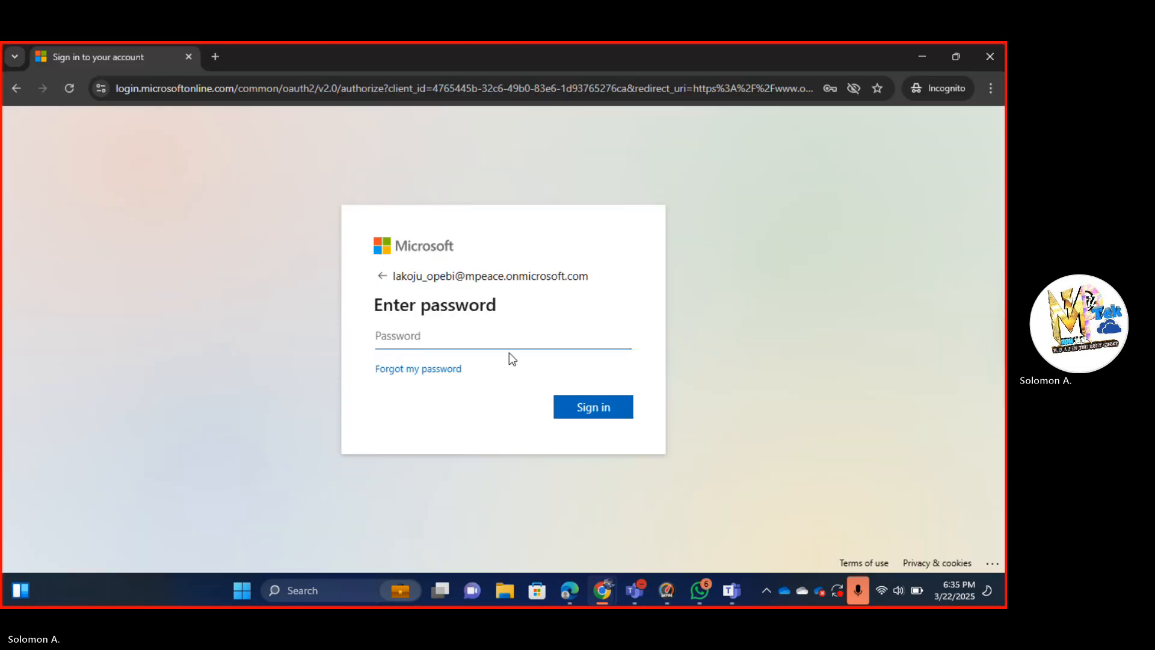
text(••)
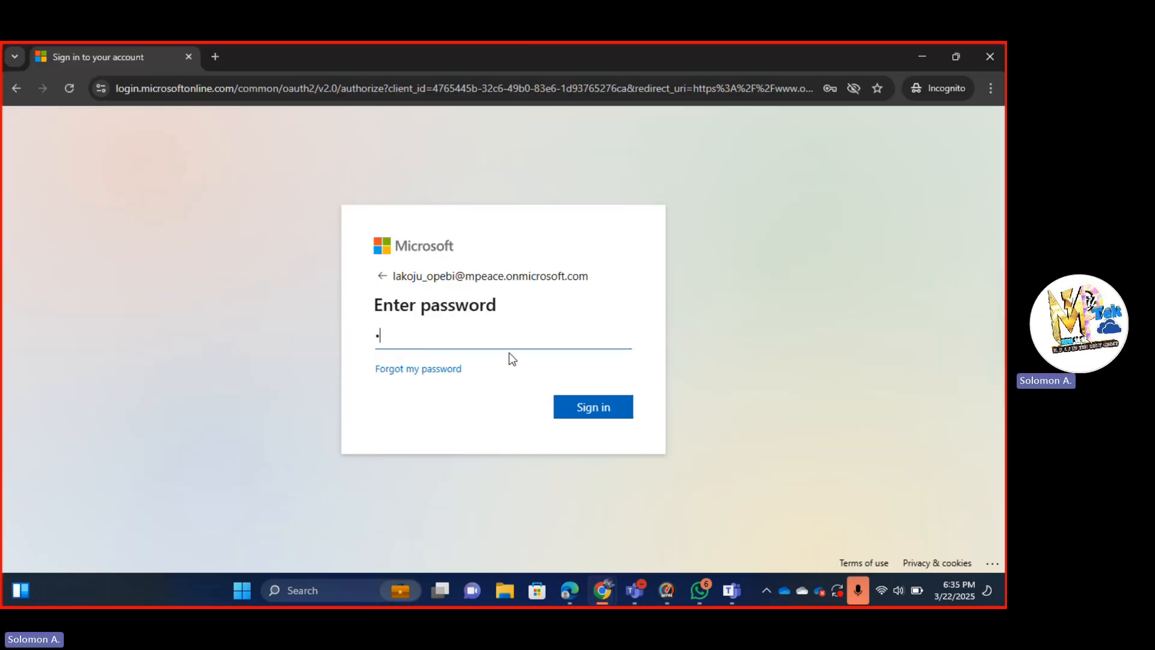
text(•)
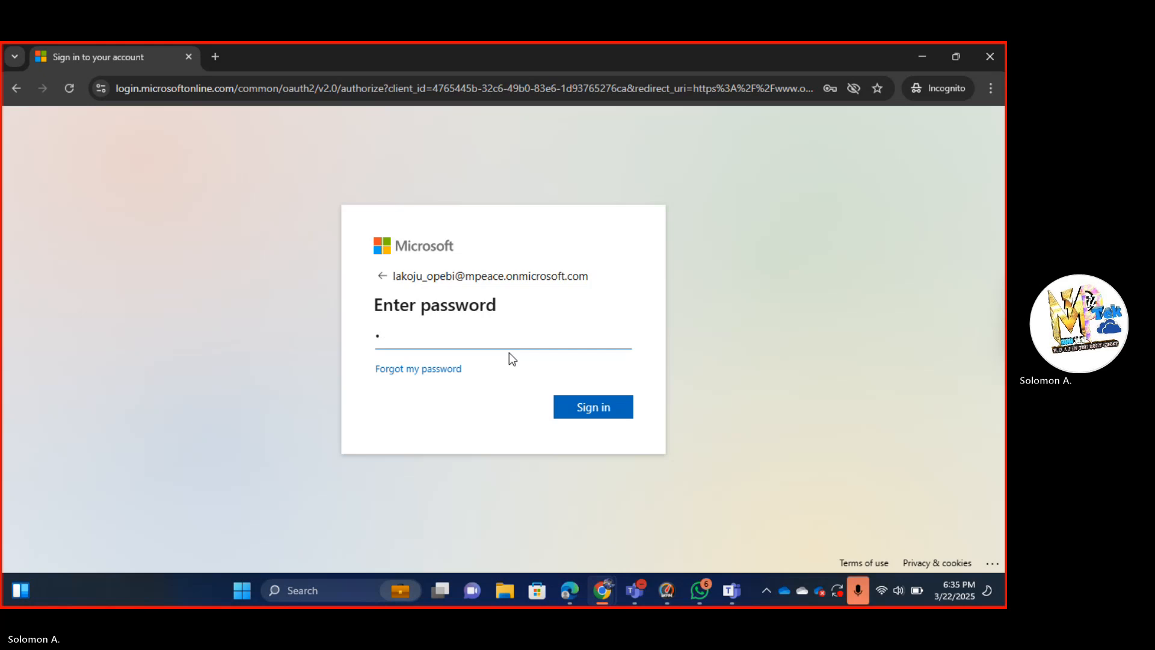
key(BackSpace)
text(••)
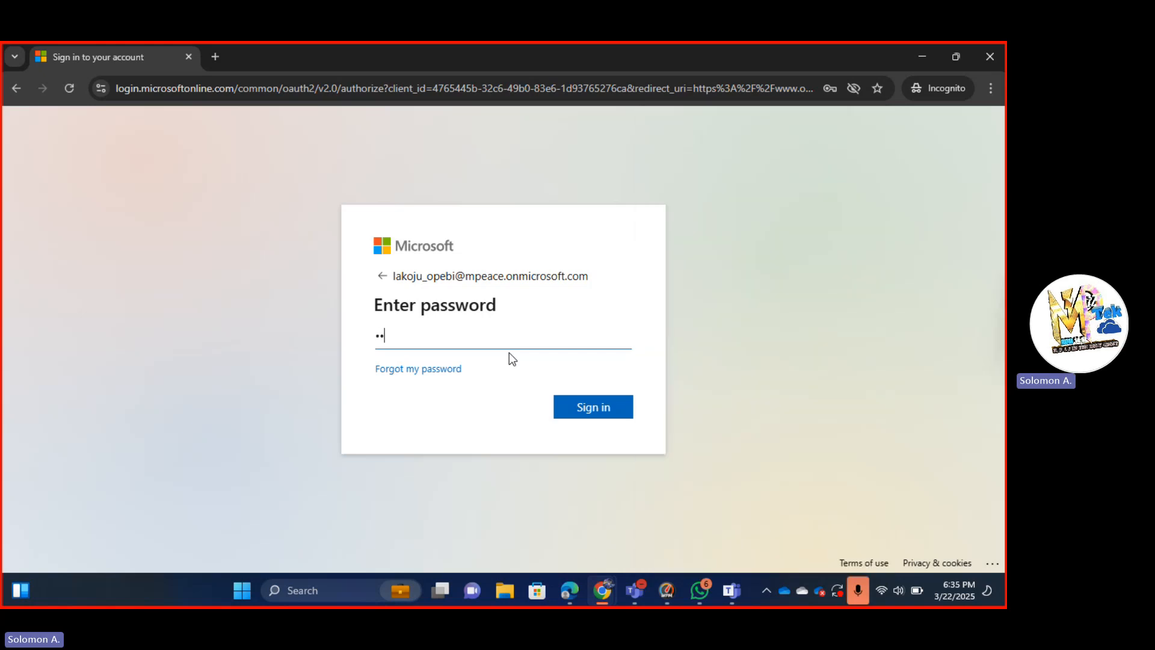
text(•••)
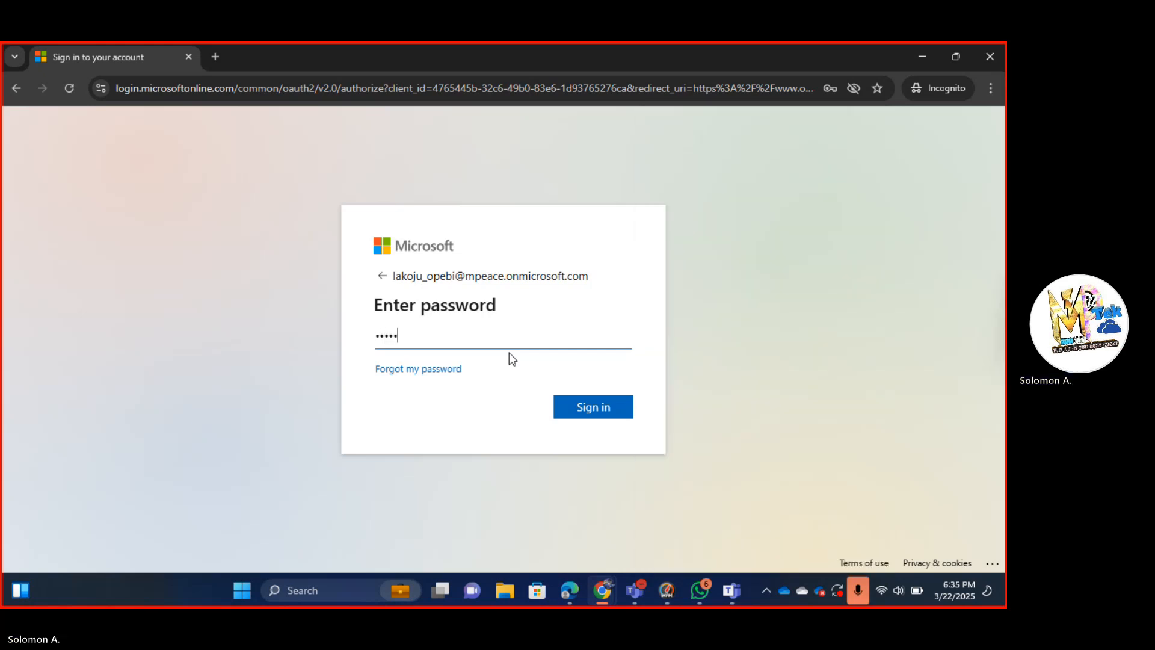
text(••••••)
key(Return)
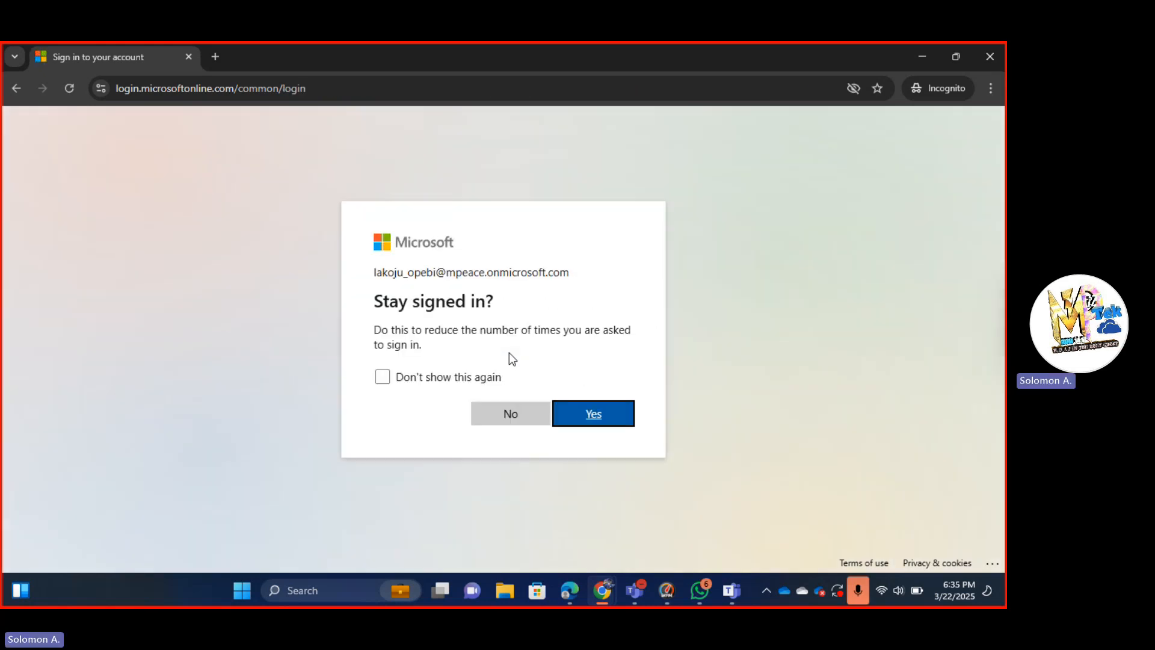
click(593, 422)
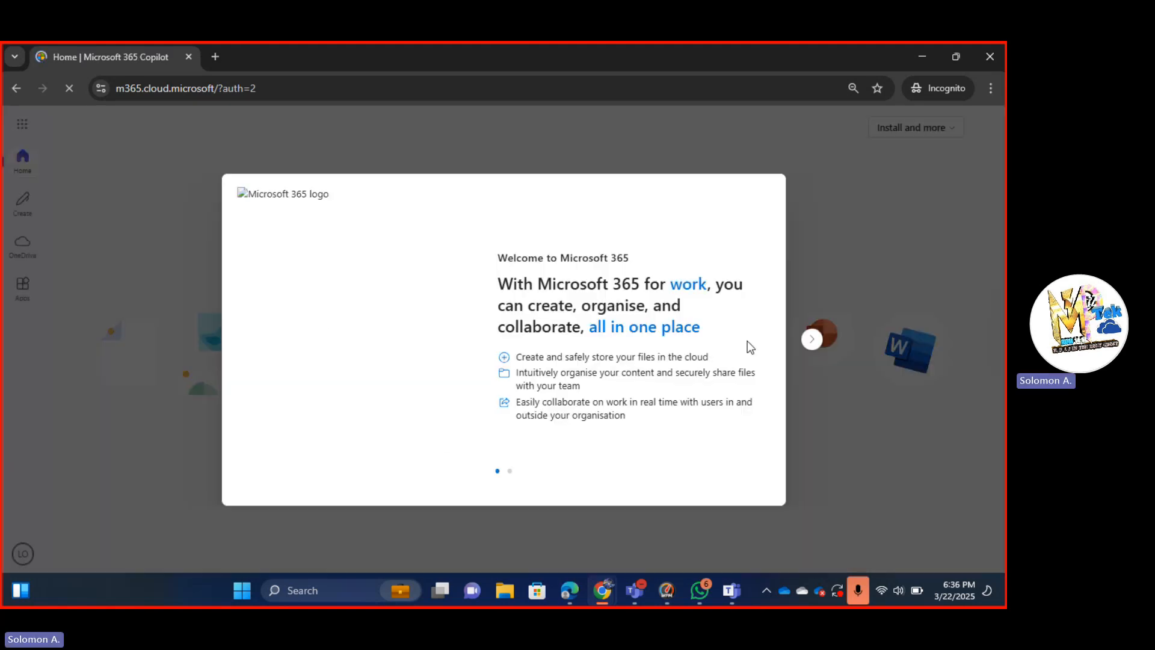
Dismiss the Copilot welcome tour, add Copilot Chat to the Microsoft 365 apps, and switch windows.
click(811, 339)
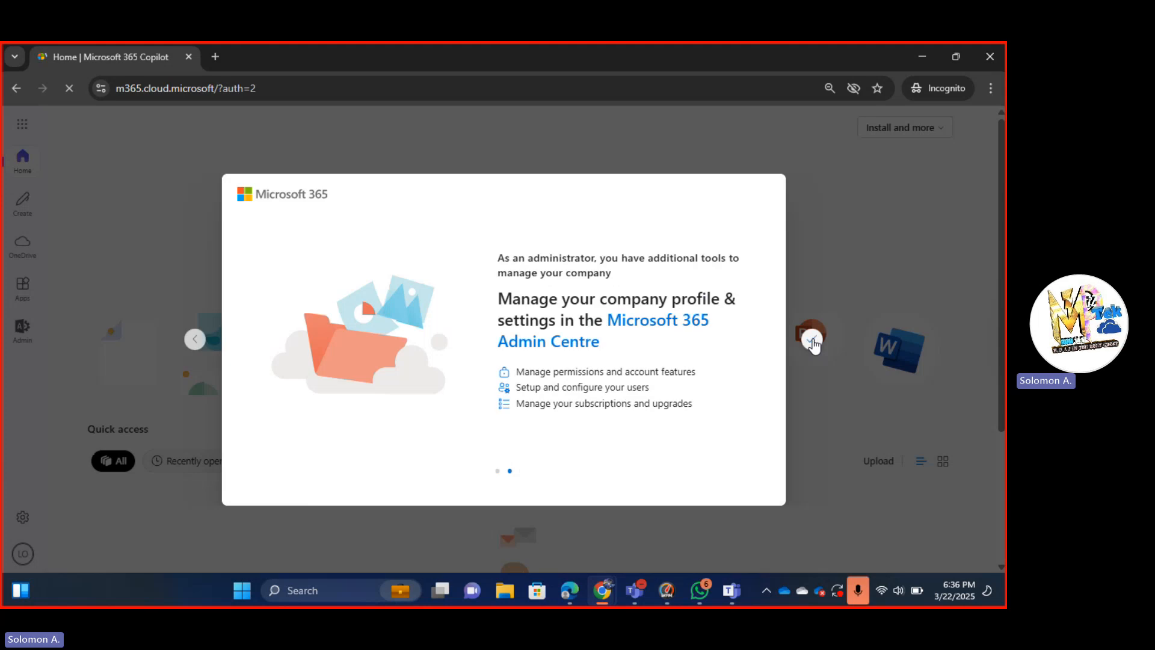
click(811, 339)
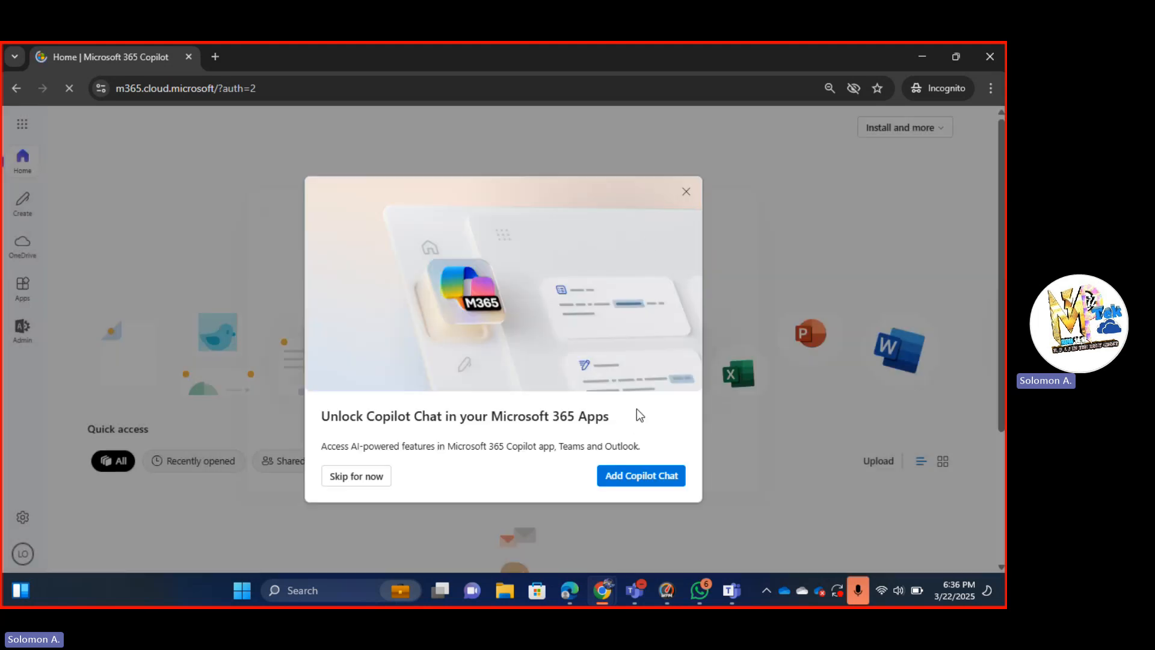
click(641, 478)
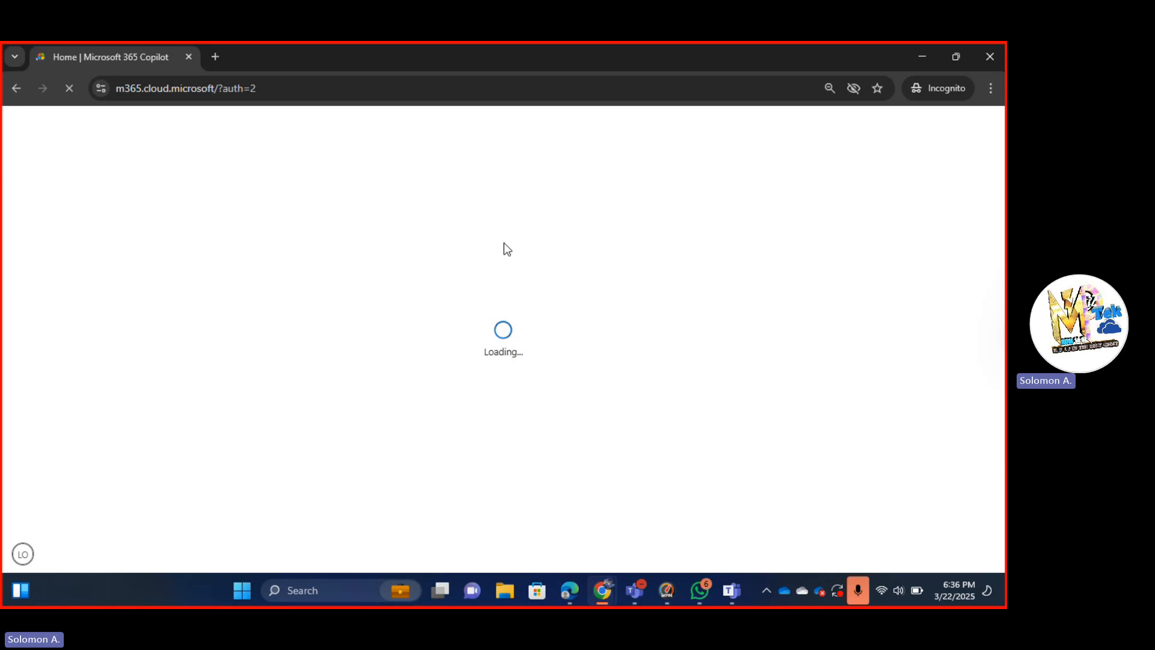
key(alt+Tab)
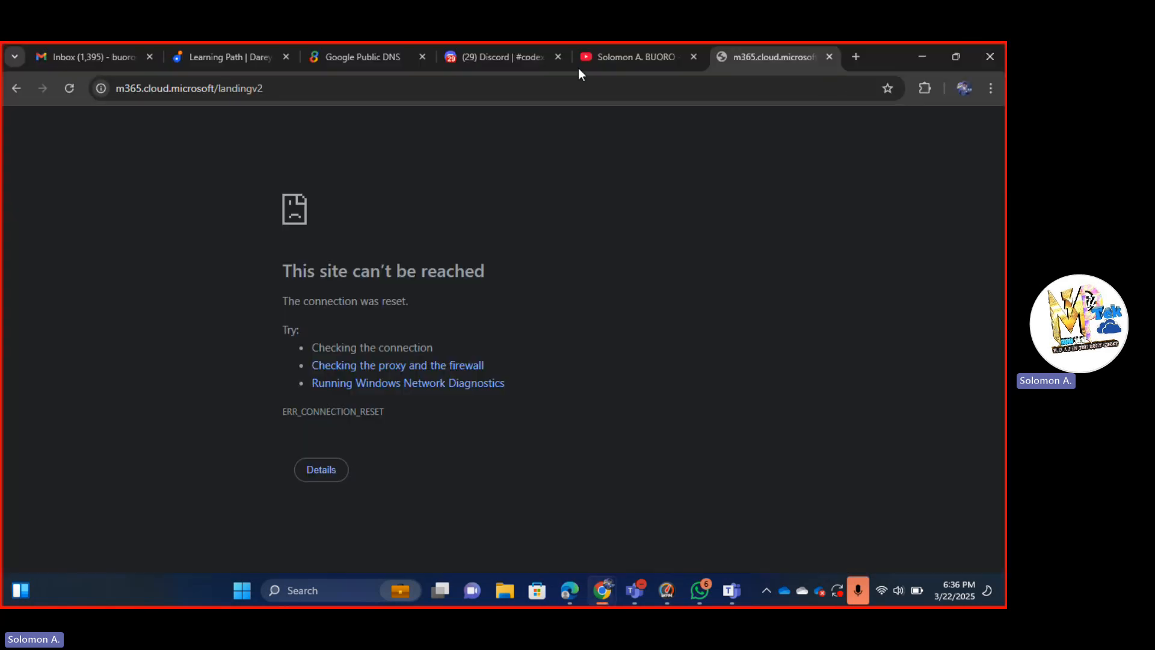
Return to the incognito Chrome window where the Microsoft 365 Copilot chat page has loaded.
click(525, 154)
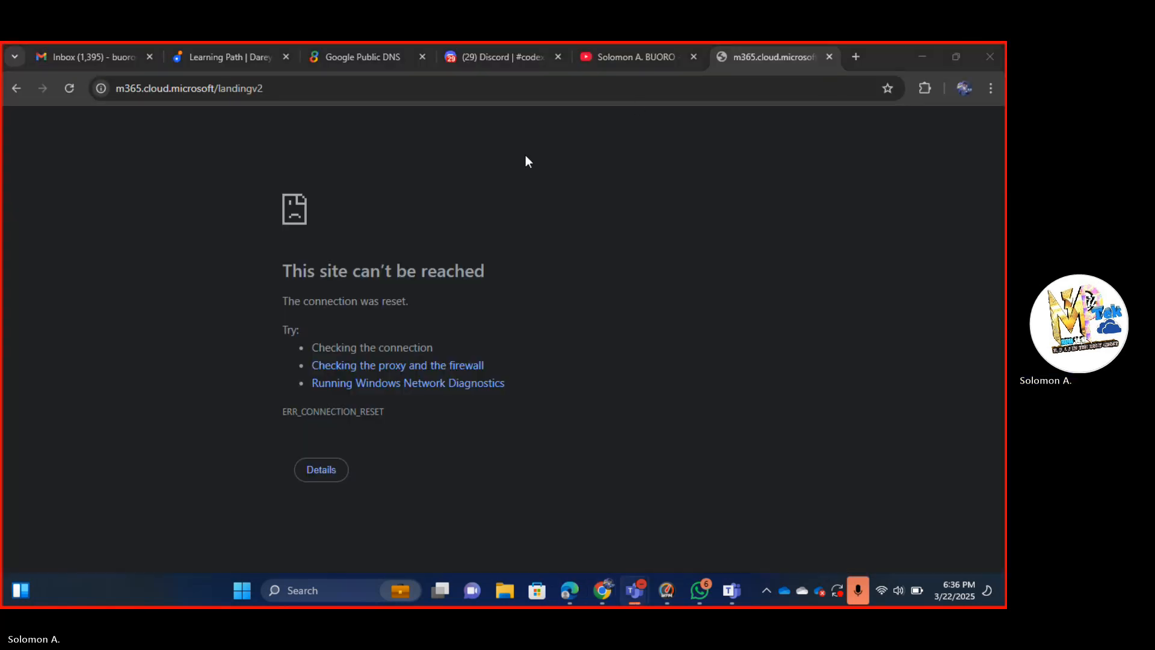
key(alt+Tab)
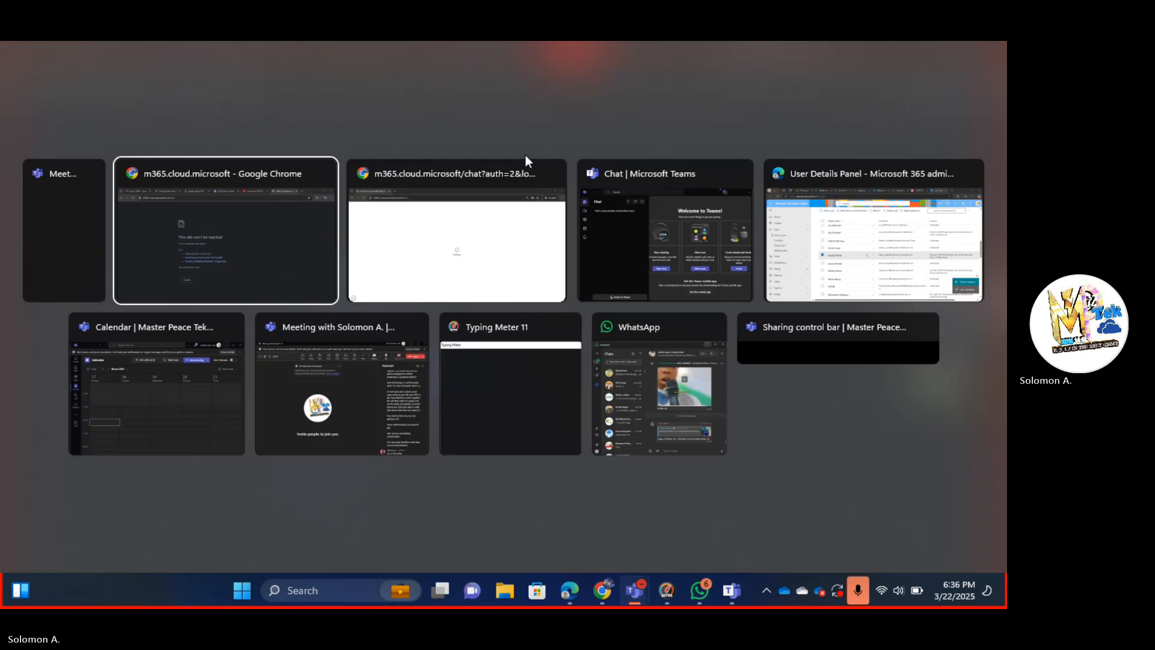
key(alt+Tab)
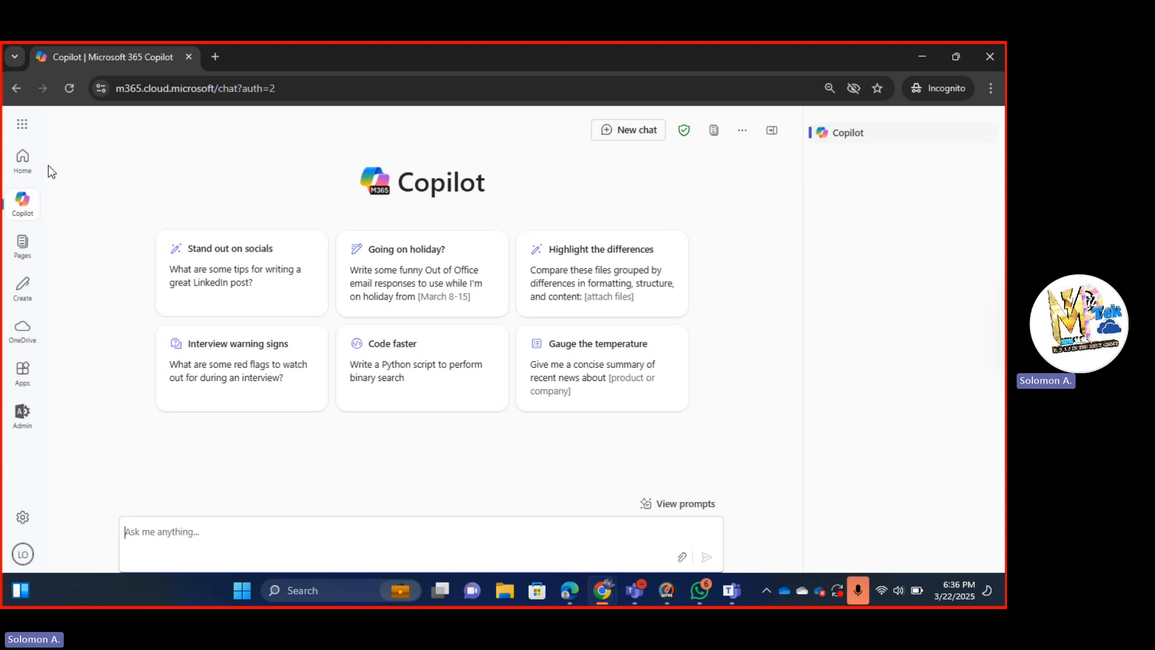
Check the signed-in account from the profile avatar, then open the Admin app in a new tab.
click(21, 556)
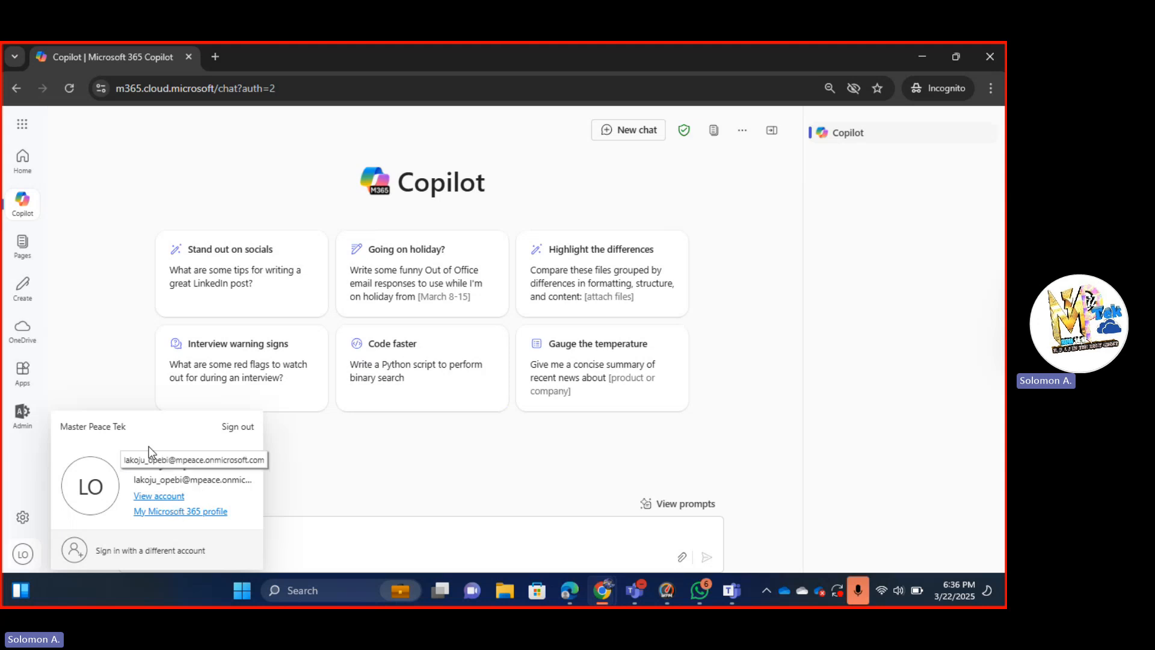
double_click(96, 278)
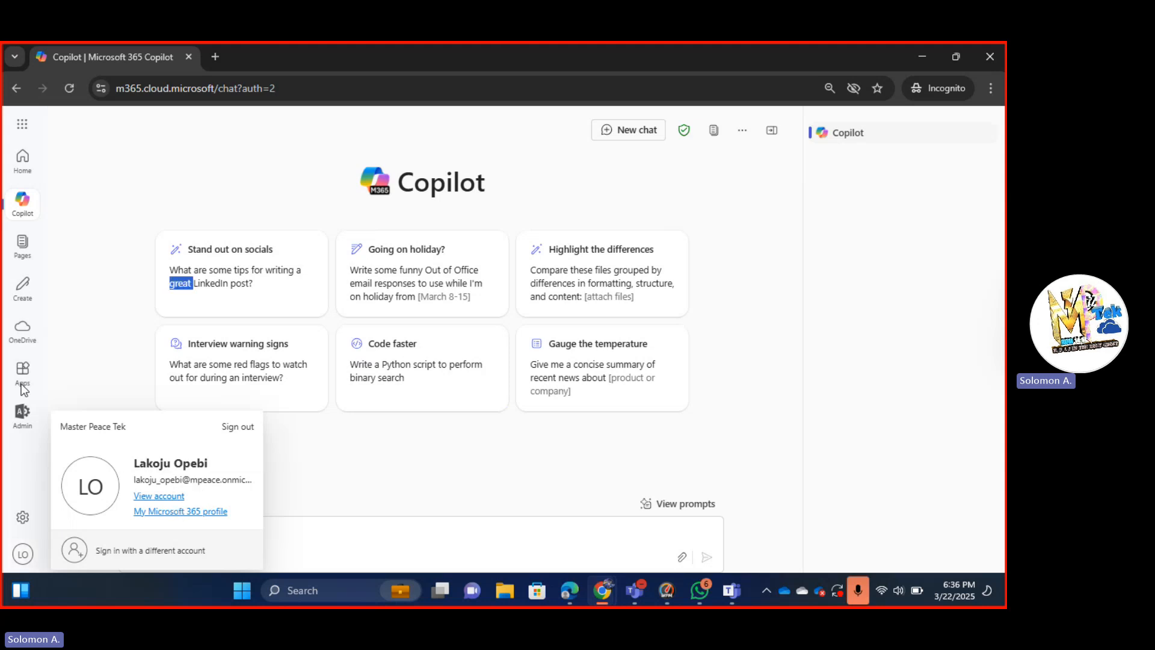
click(22, 415)
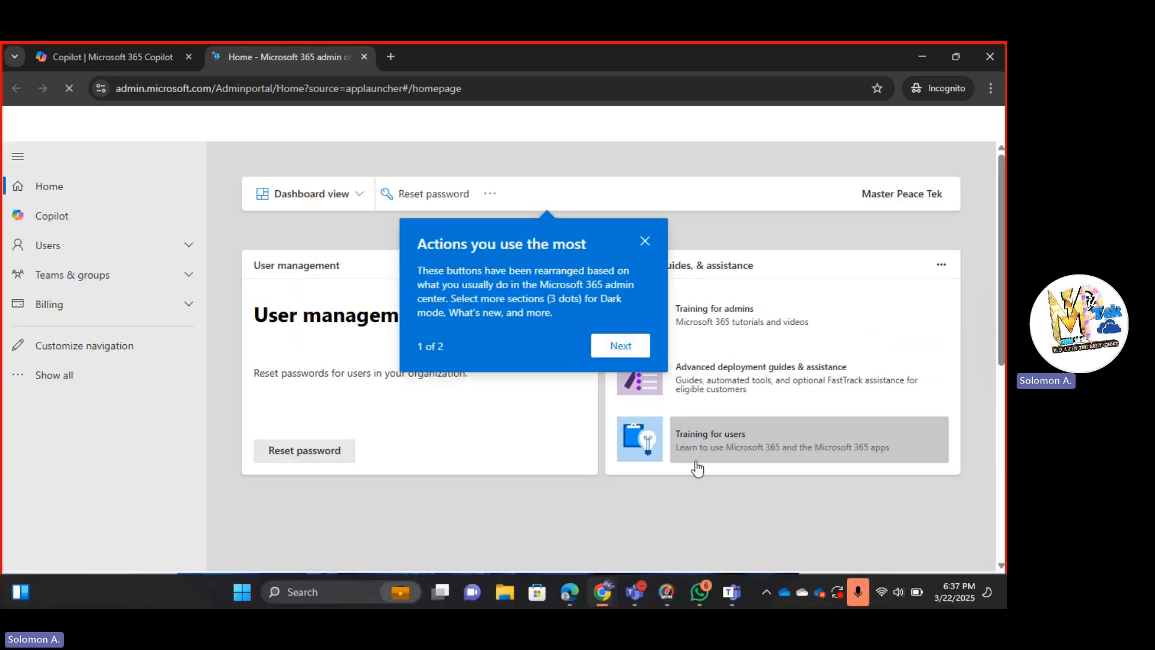
Step through the admin center home-page tips and close them.
click(617, 345)
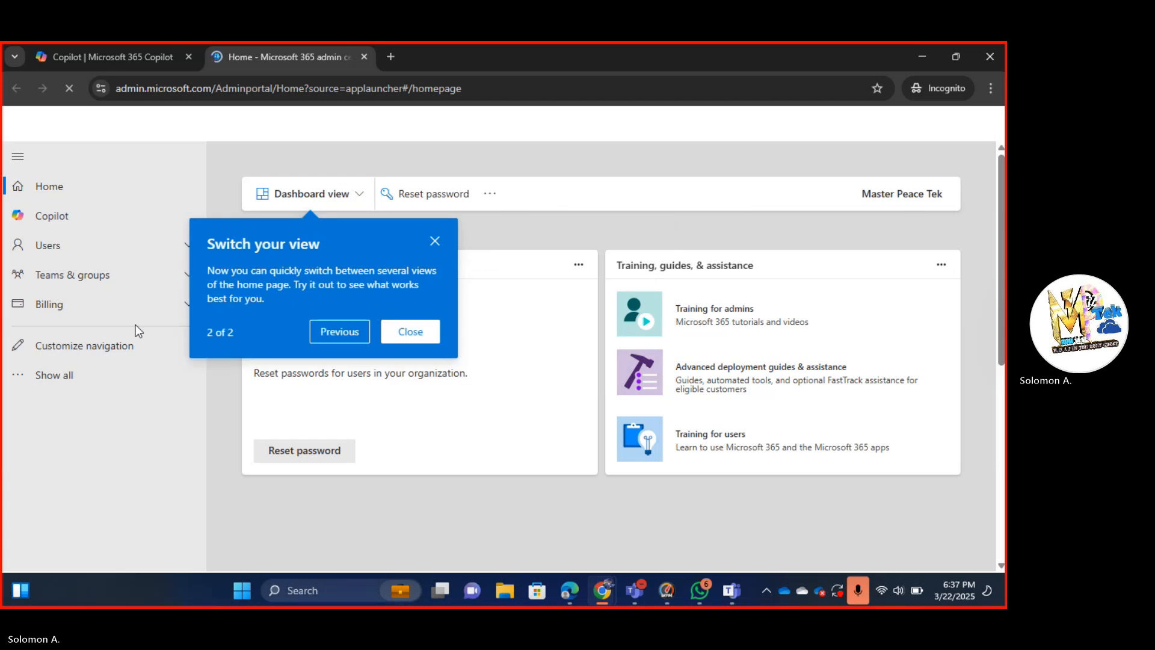
click(340, 331)
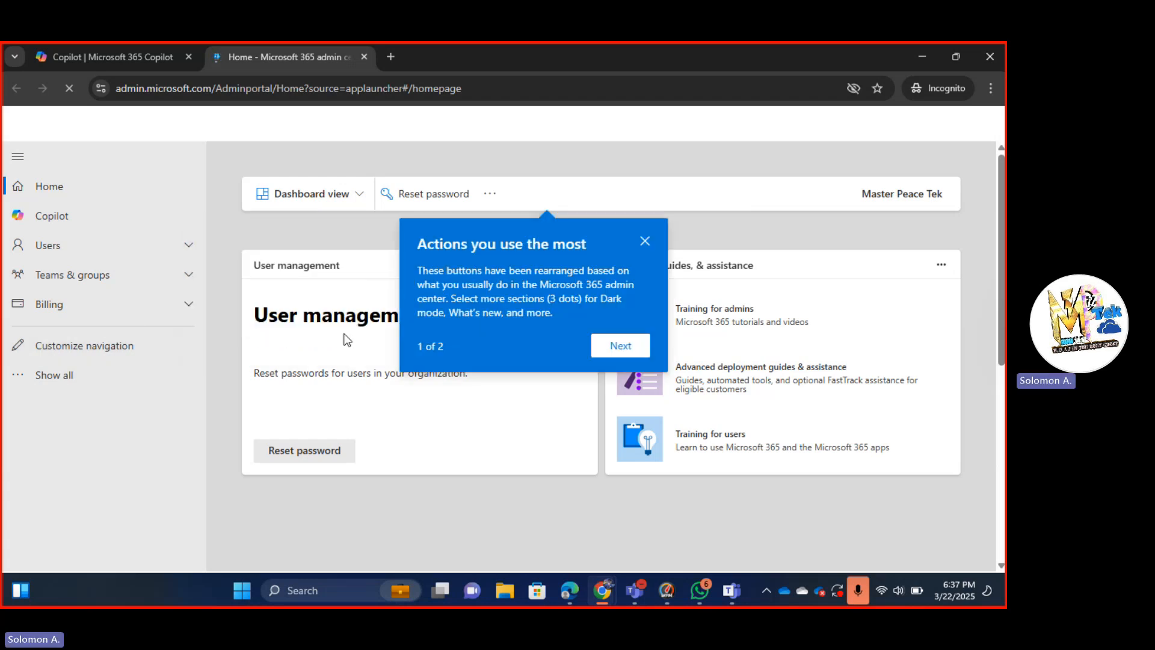
click(610, 346)
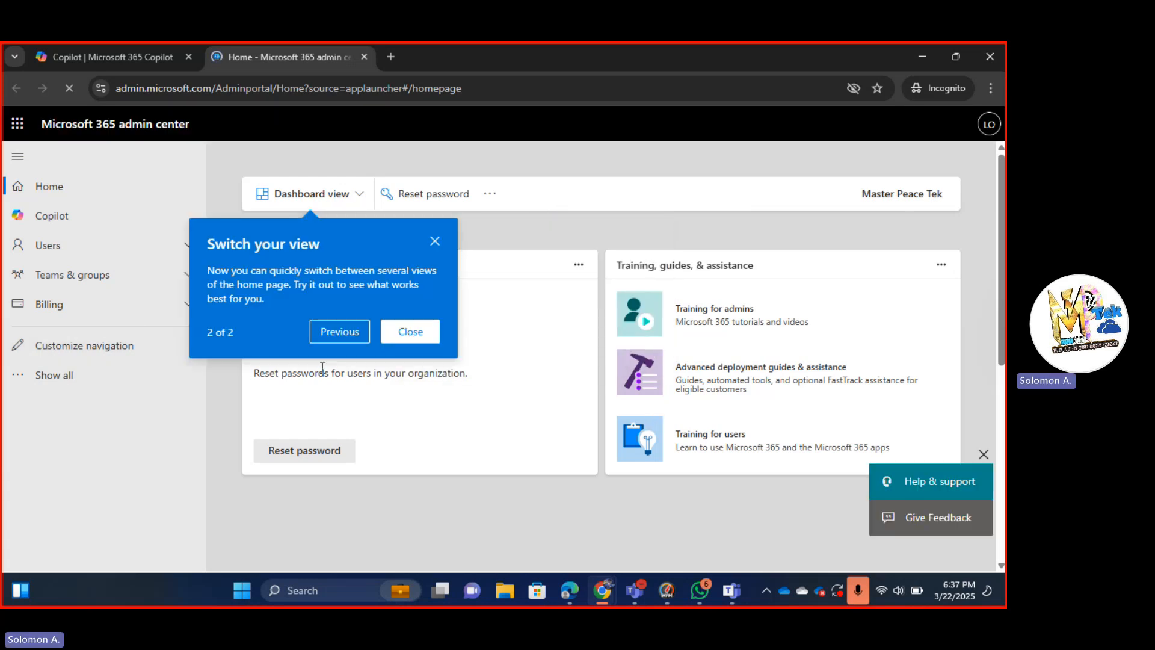
click(421, 336)
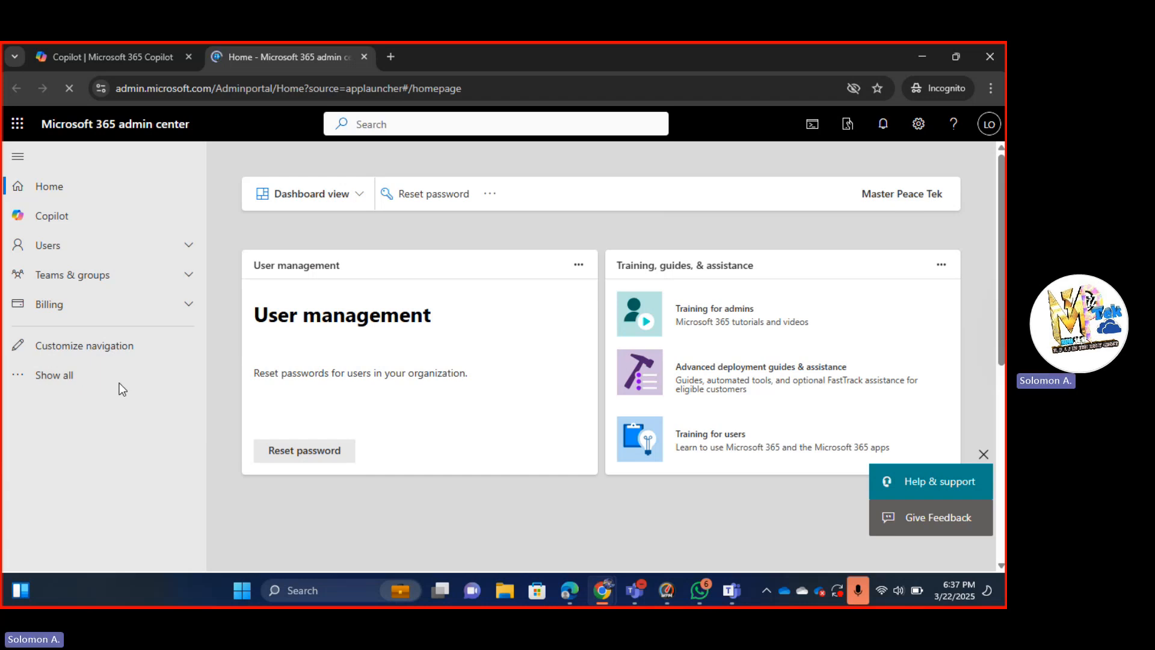
Show all navigation sections, look them over, and expand the Users section.
click(50, 376)
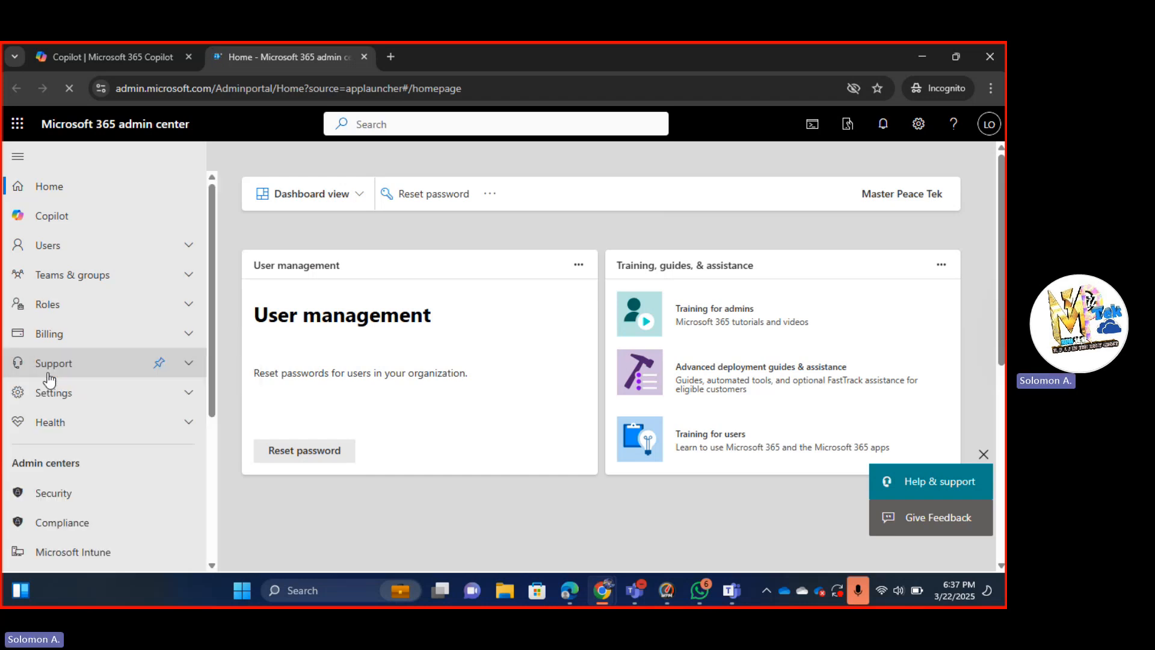
scroll(124, 422, down, 3)
scroll(125, 423, down, 1)
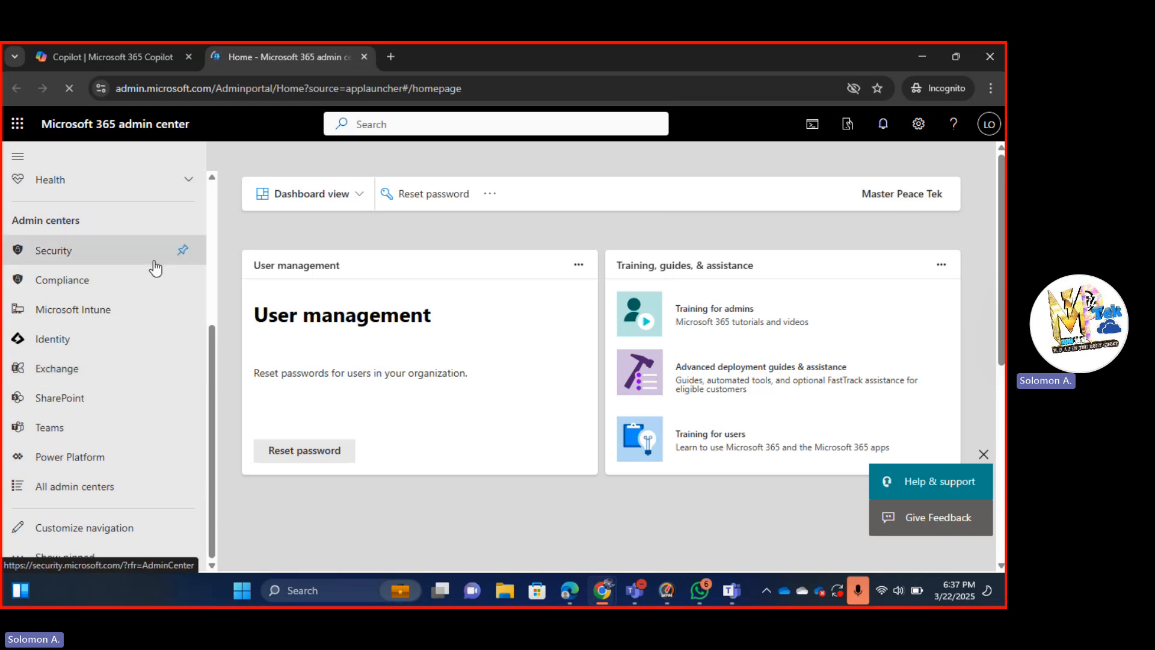
scroll(156, 268, up, 4)
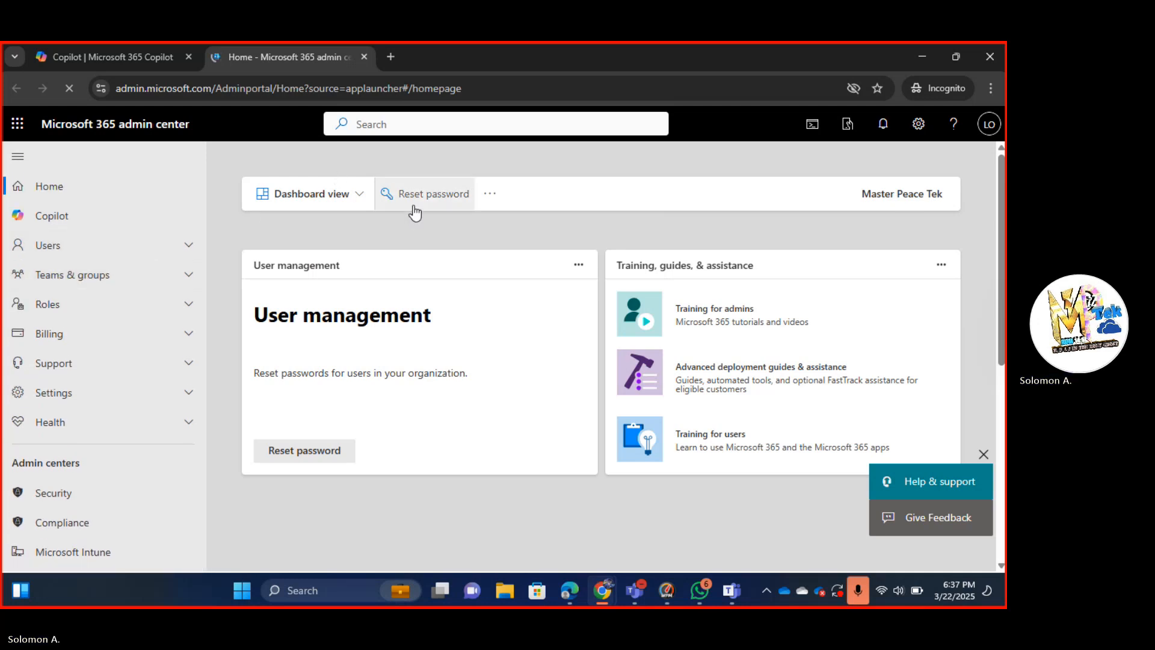
click(98, 256)
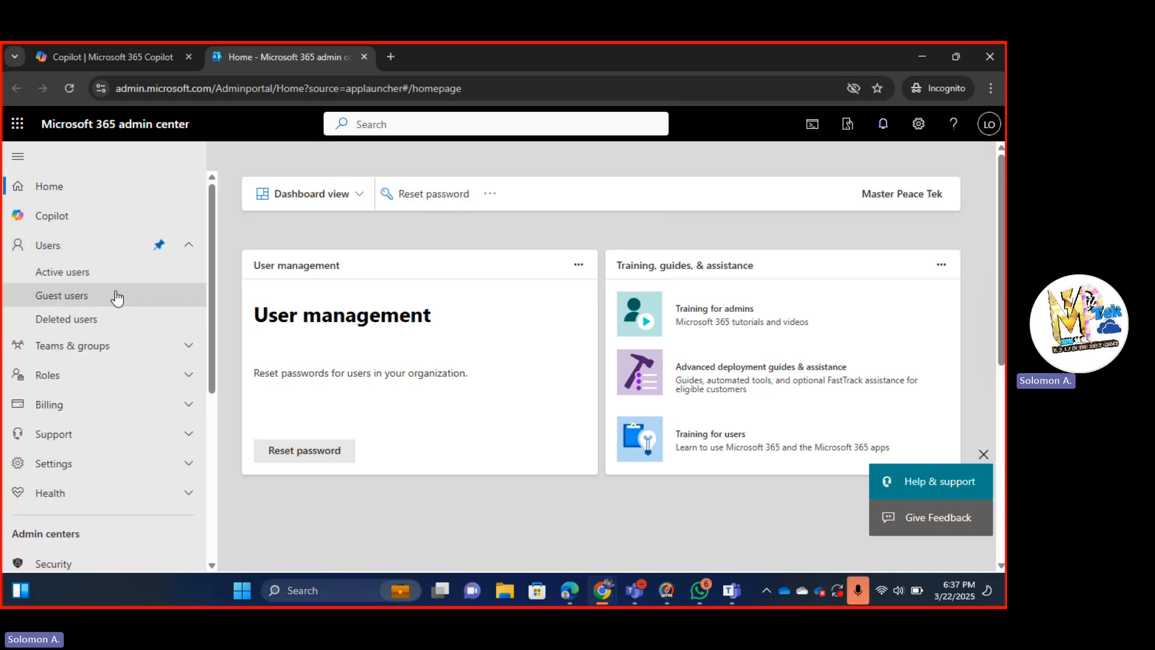
Open Active users, close the bulk Reset password panel, and open the first user's details.
click(145, 275)
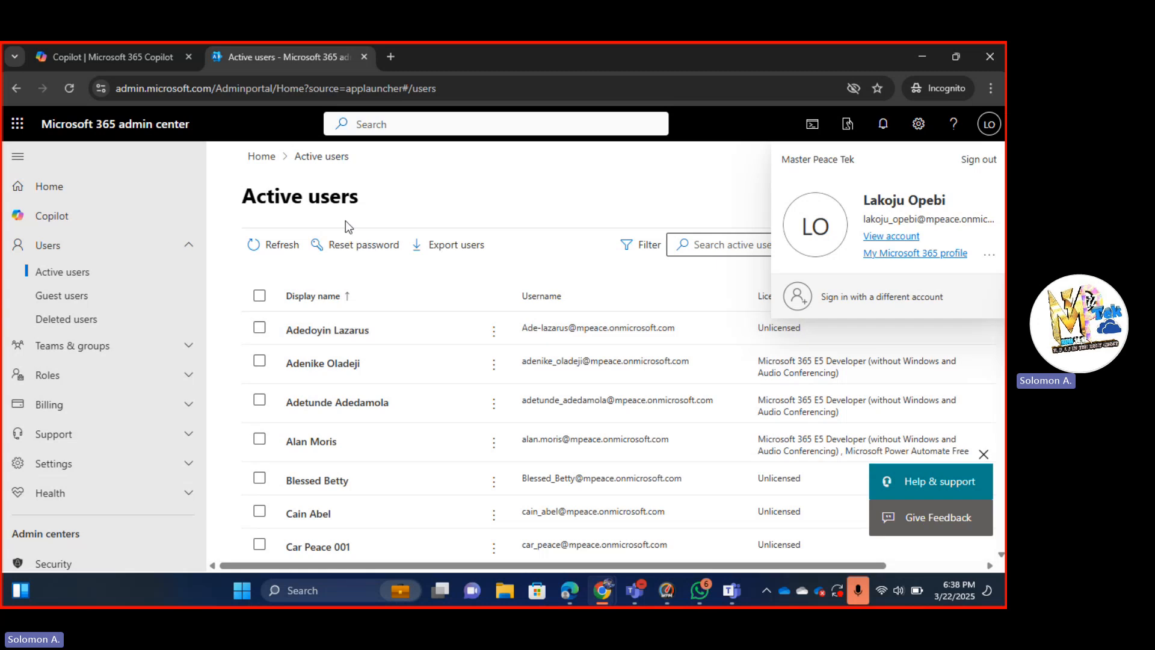
click(355, 247)
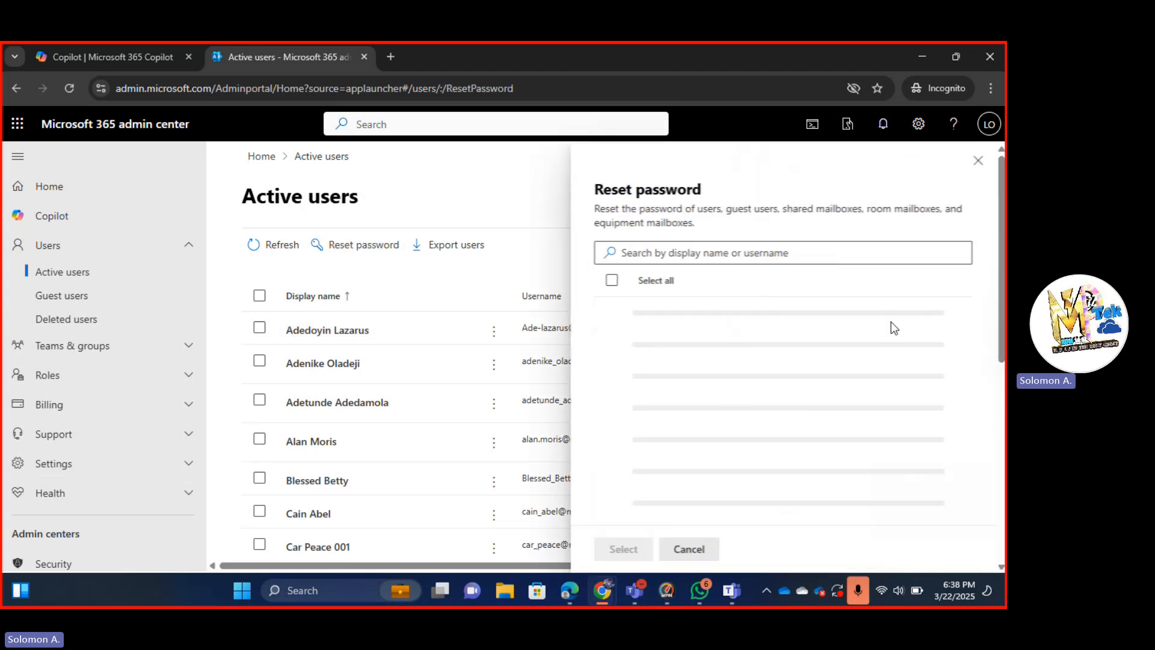
click(978, 162)
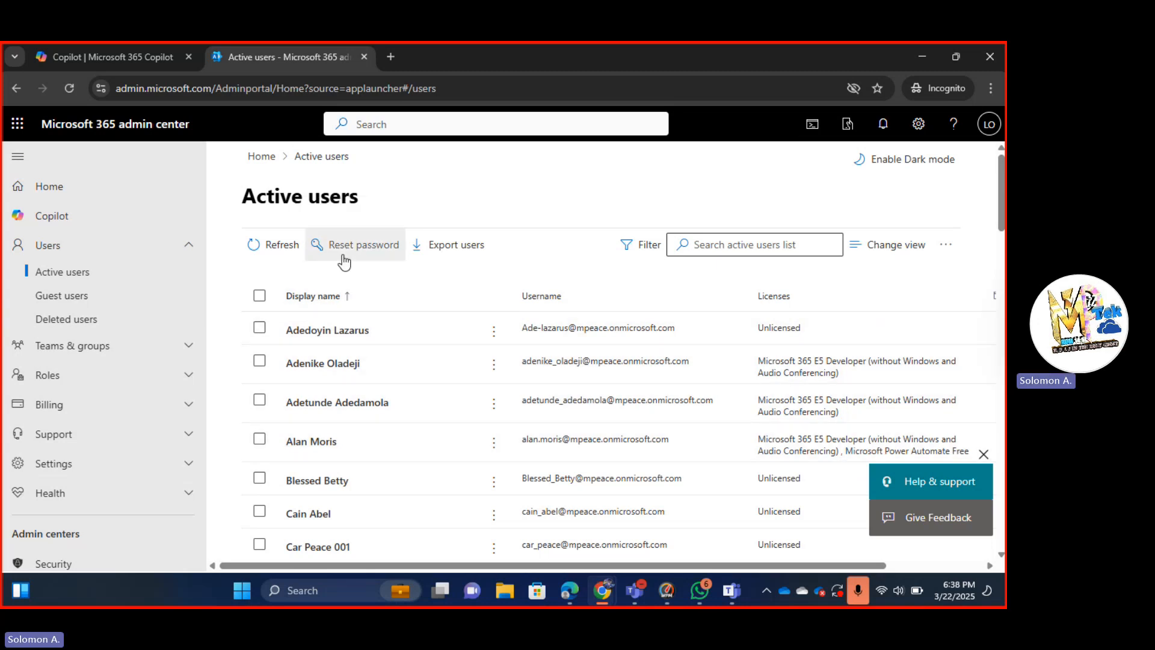
click(347, 334)
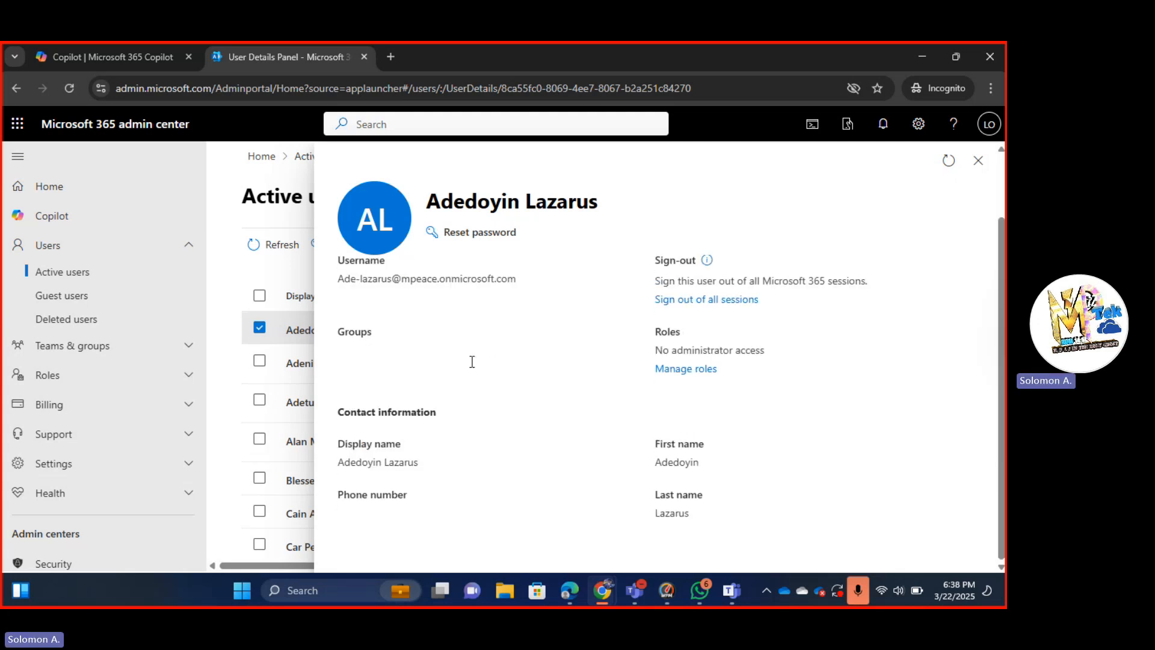
Reset the user's password to an auto-generated one required at first sign-in, noting the credentials.
click(475, 231)
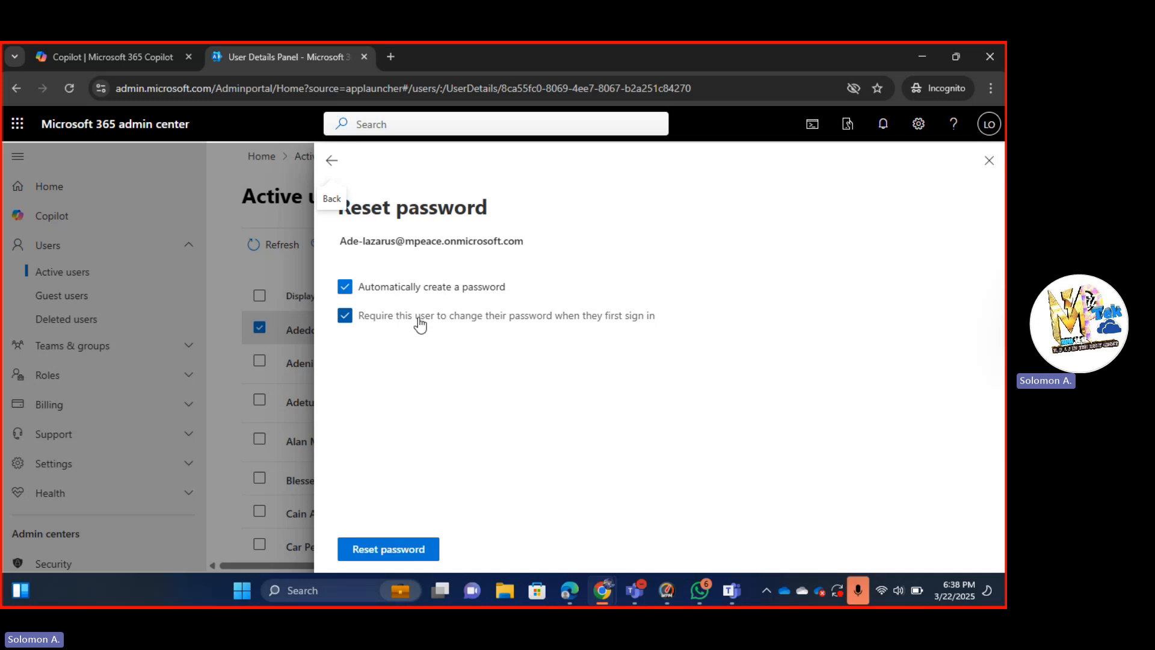
click(388, 550)
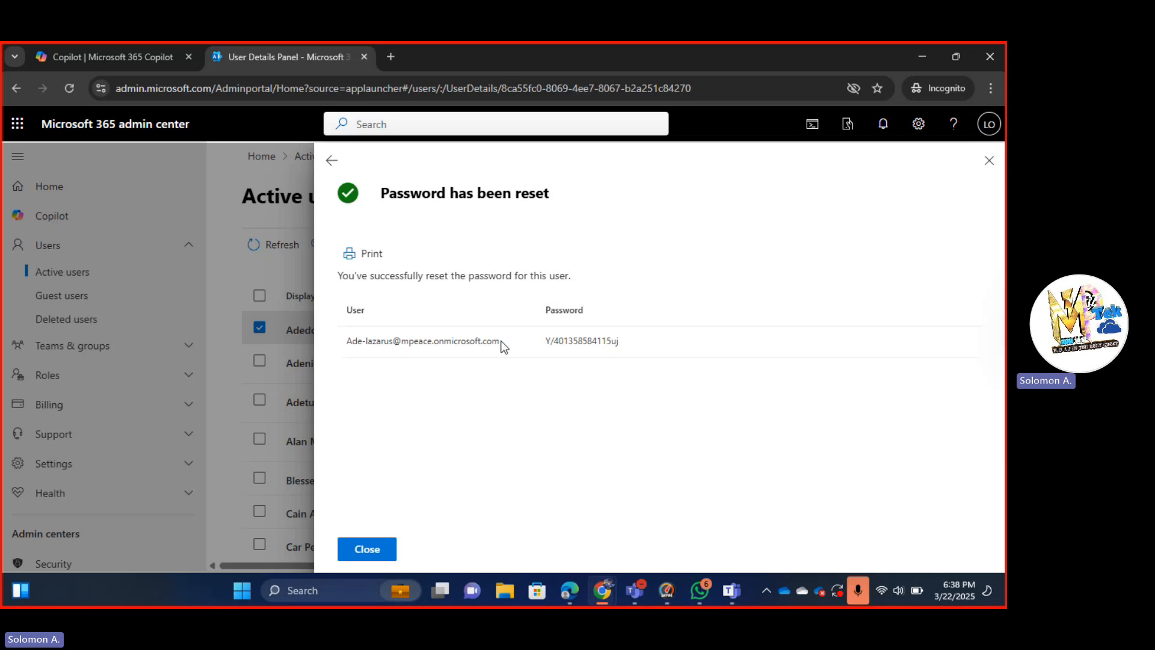
drag(499, 341, 349, 355)
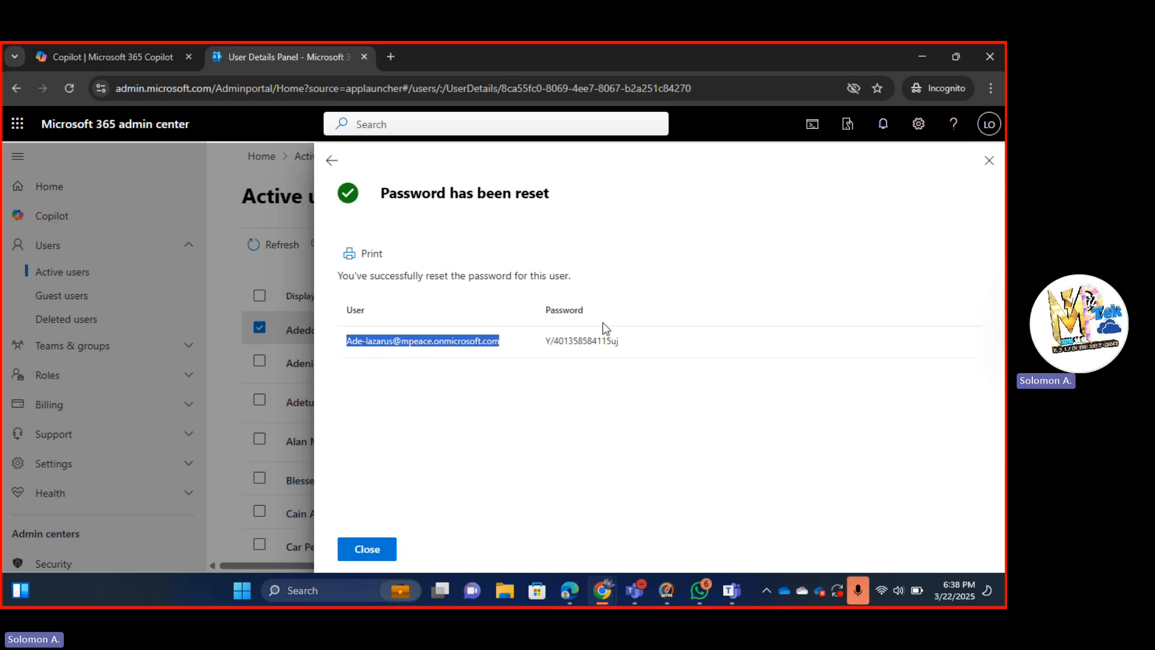
click(626, 343)
drag(619, 341, 543, 346)
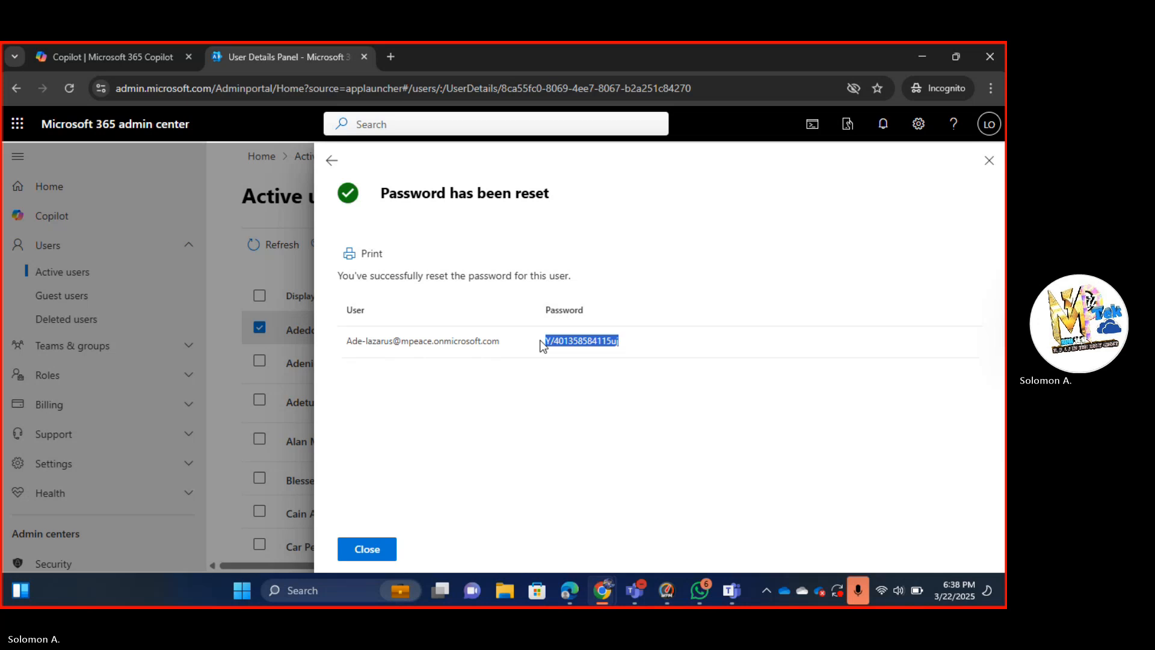
click(367, 550)
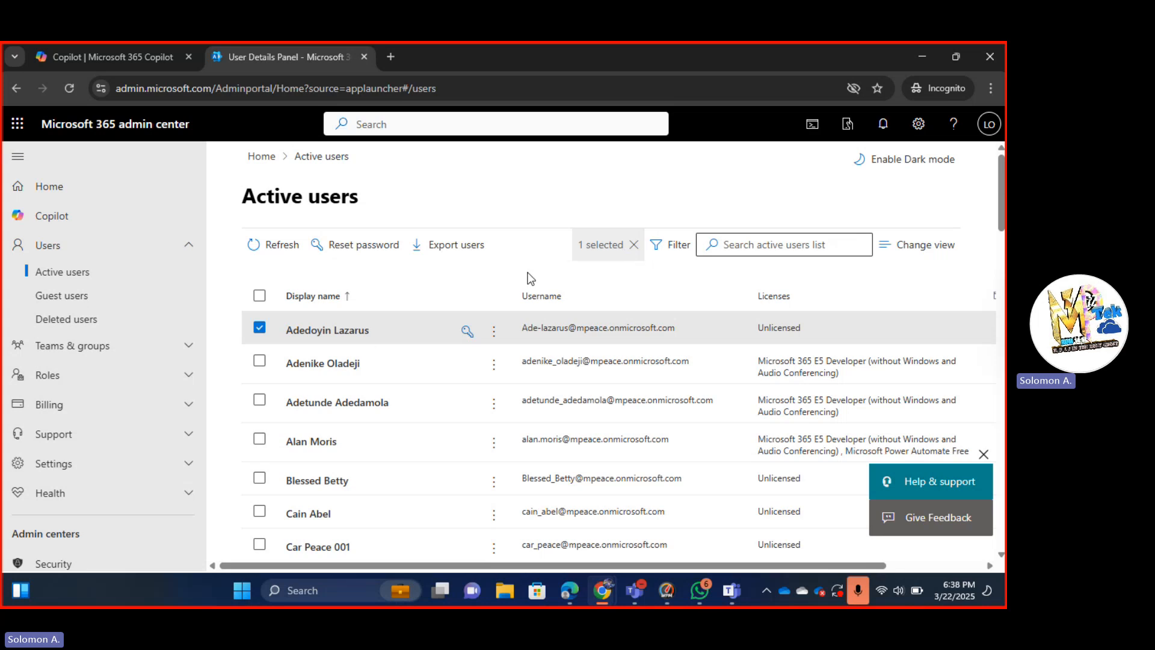
key(alt+Tab)
key(alt+Tab)
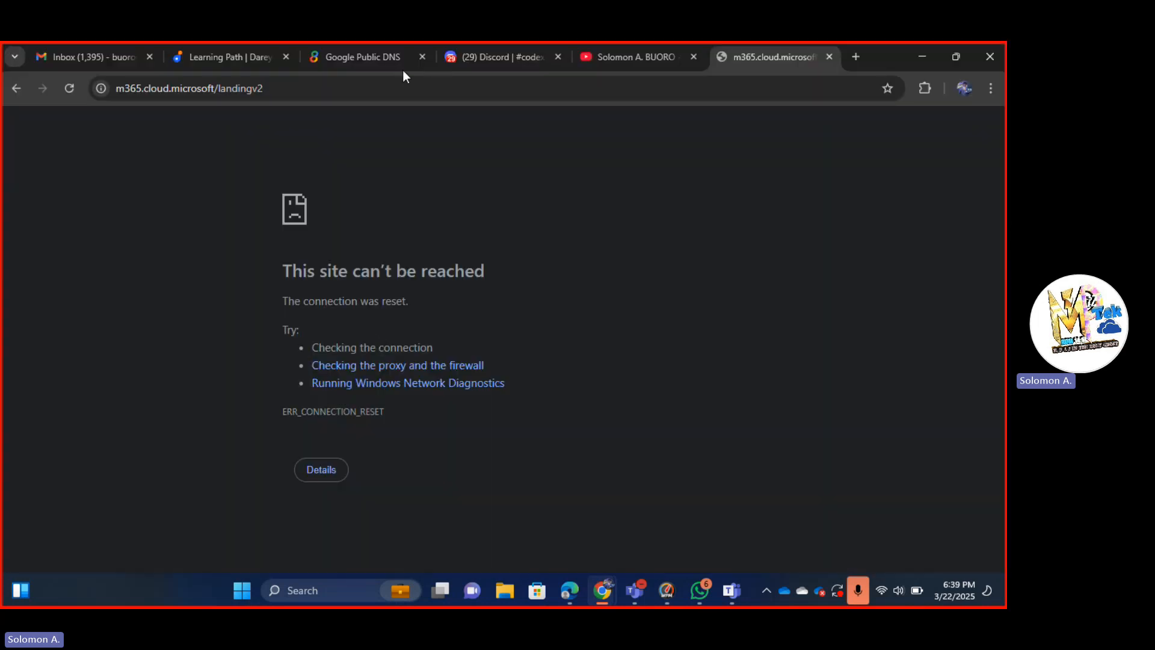
Replace the address bar contents with 'office' and load office.com.
click(401, 78)
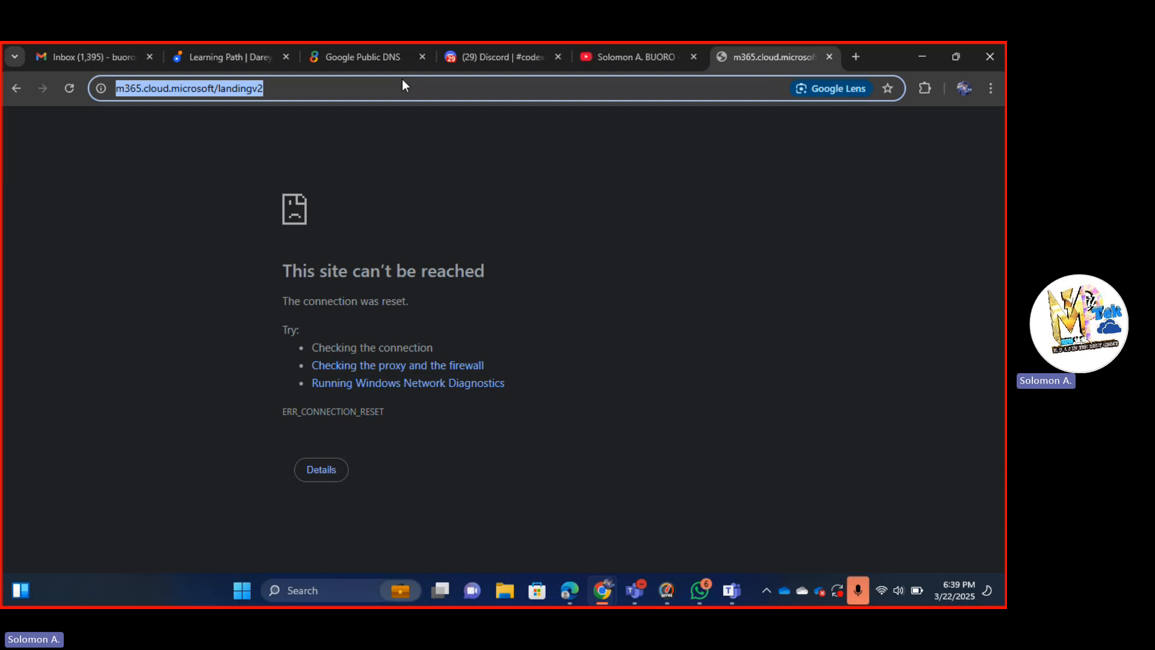
text(ad)
key(BackSpace)
key(BackSpace)
key(BackSpace)
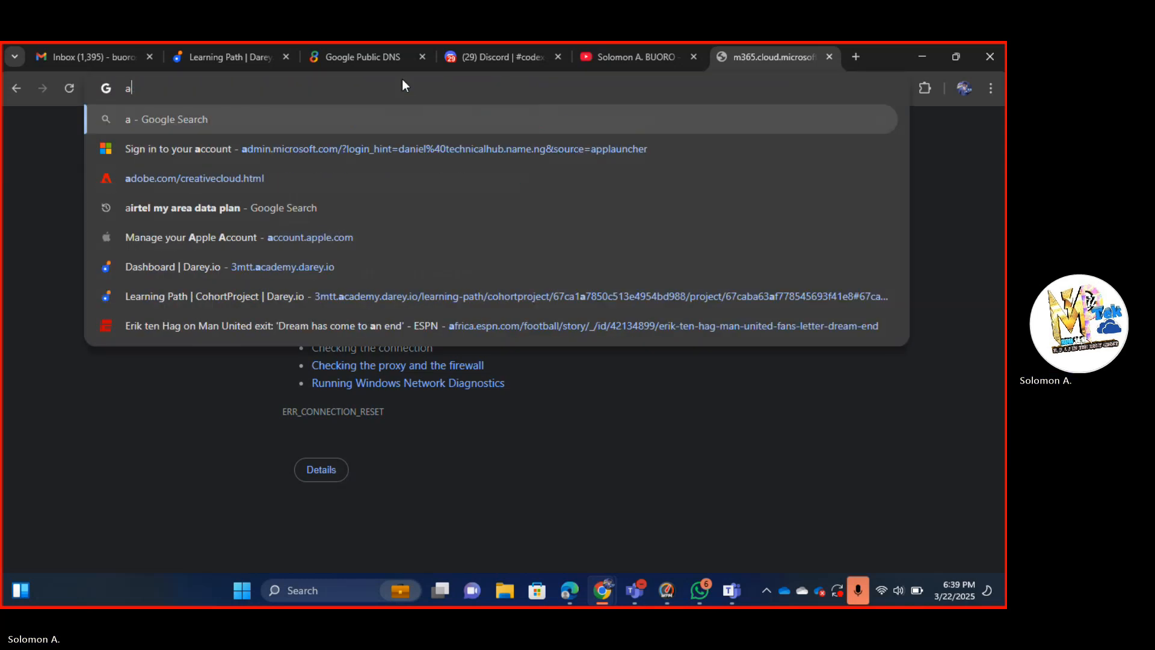
text(taker)
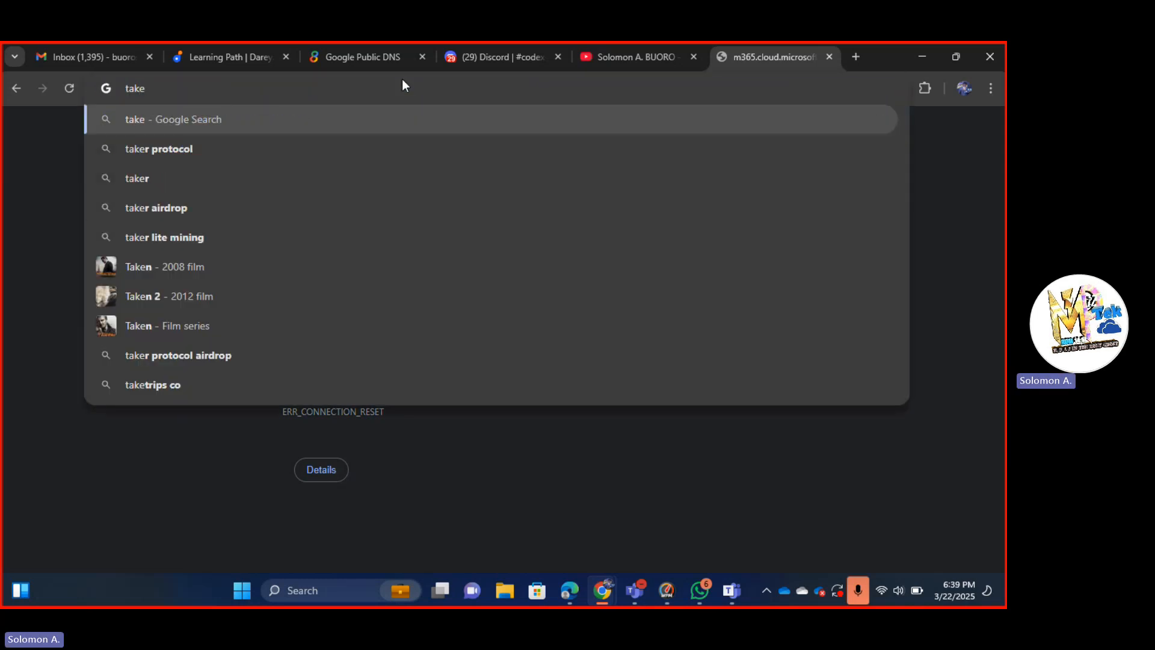
key(BackSpace)
key(BackSpace)
key(BackSpace)
key(BackSpace)
key(BackSpace)
text(office.com)
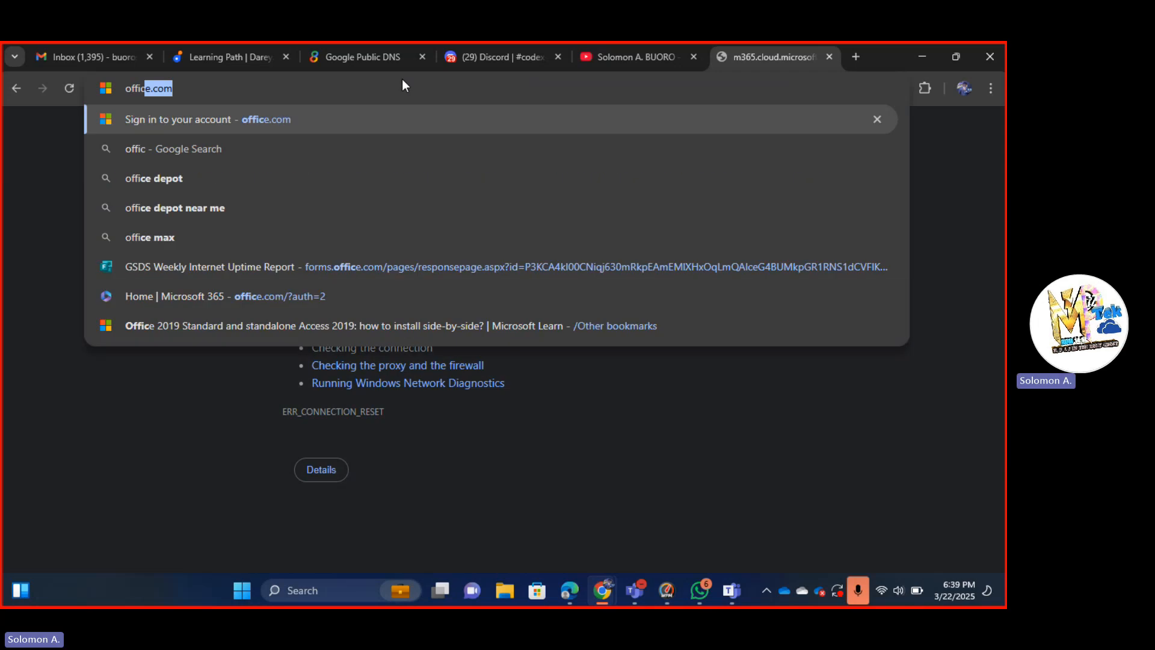
key(Return)
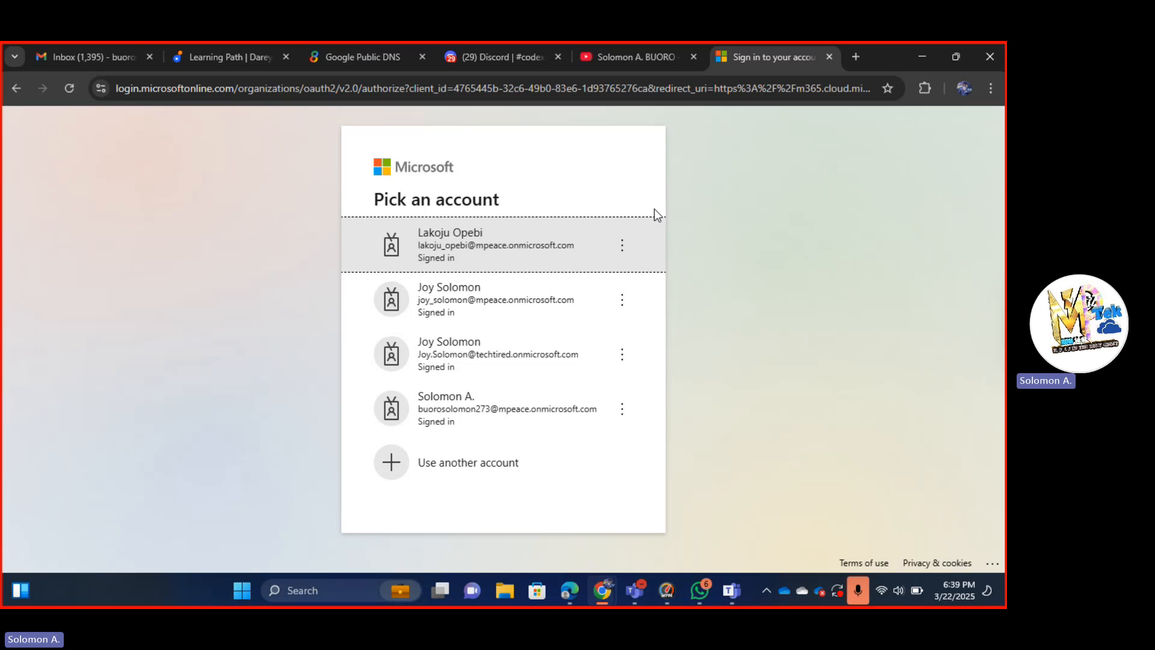
Choose Use another account on the sign-in page, then return to the admin center's Active users.
click(444, 463)
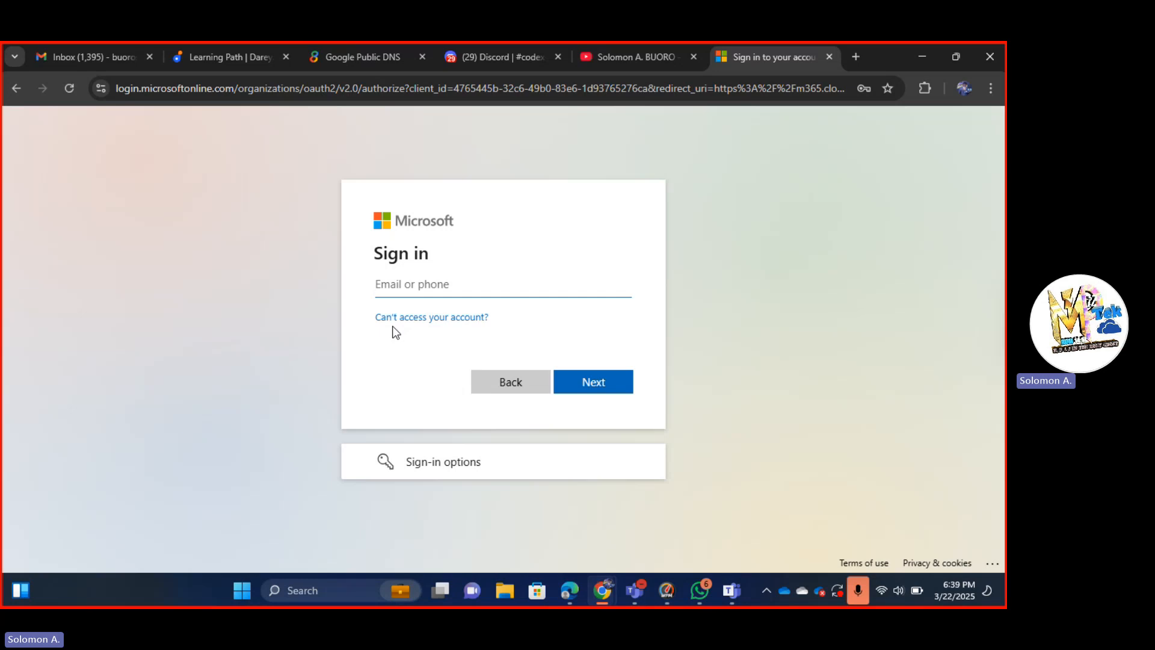
key(super+v)
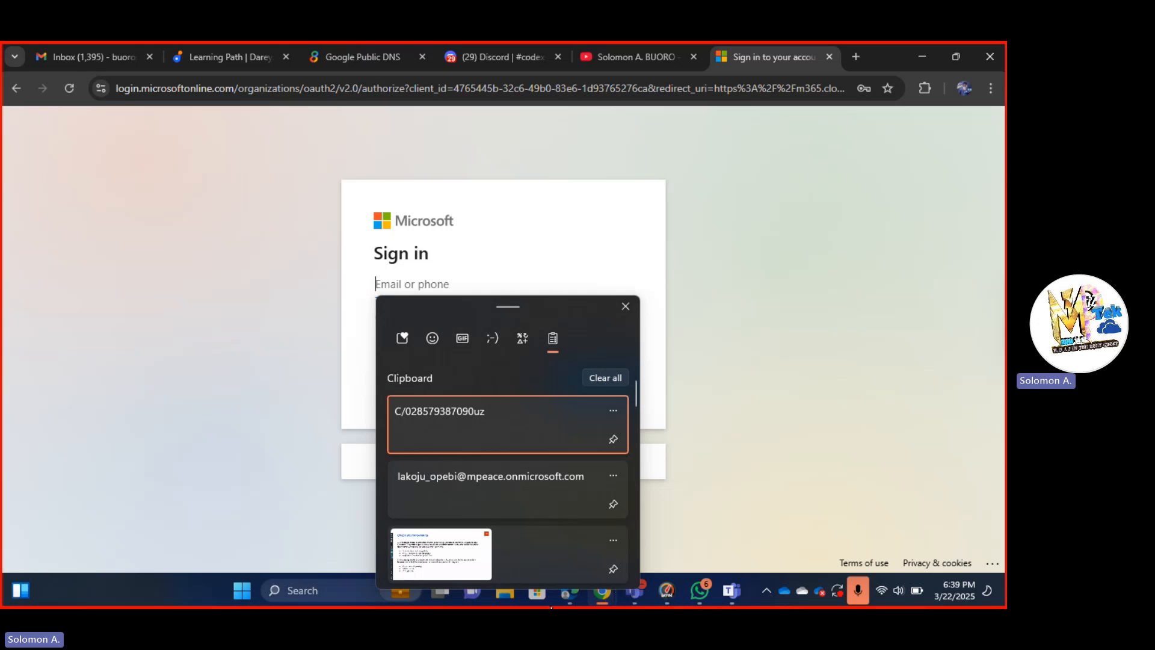
key(Escape)
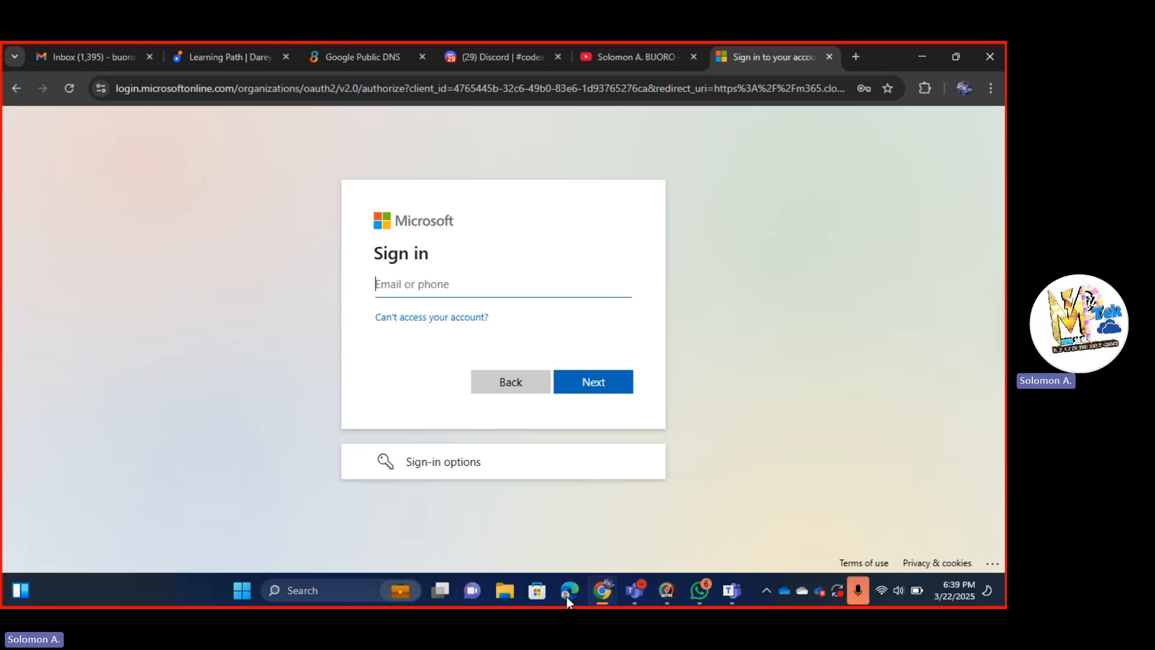
mouse_move(601, 595)
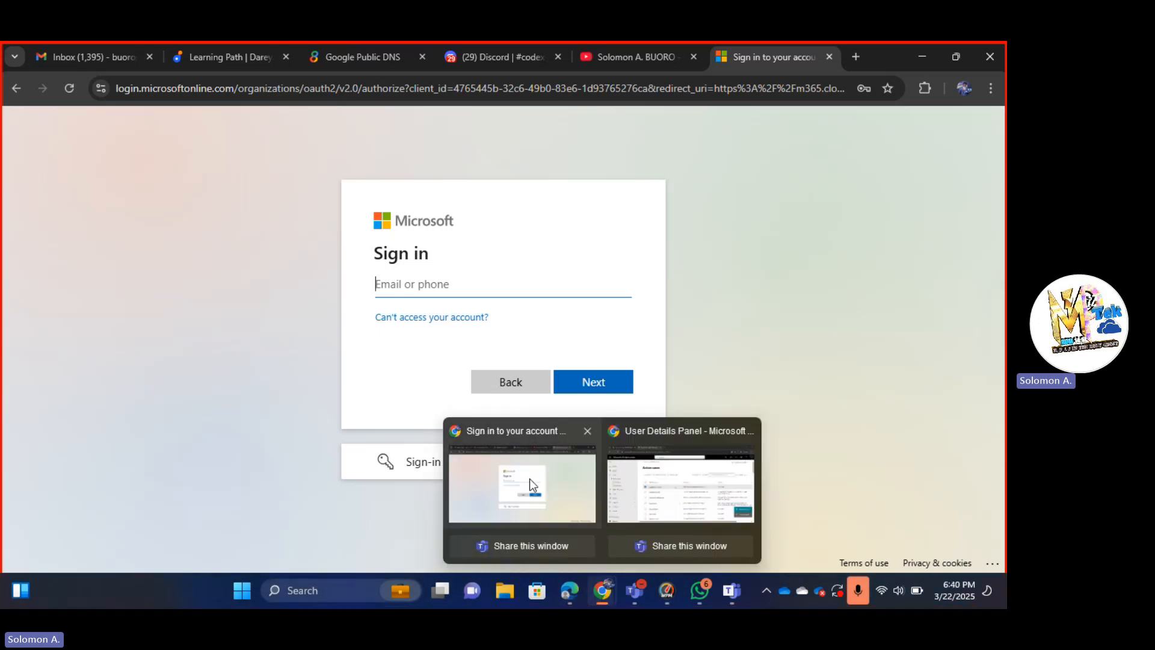
click(629, 482)
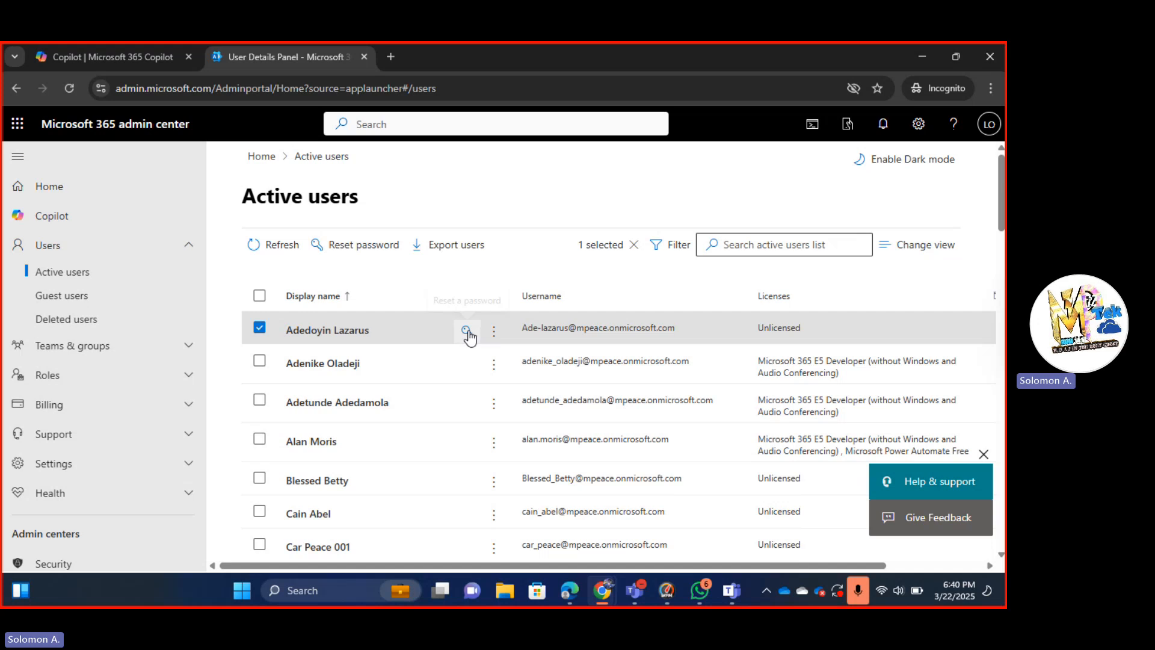
Reset the first user's password again from the row's key icon and note the new credentials.
click(468, 331)
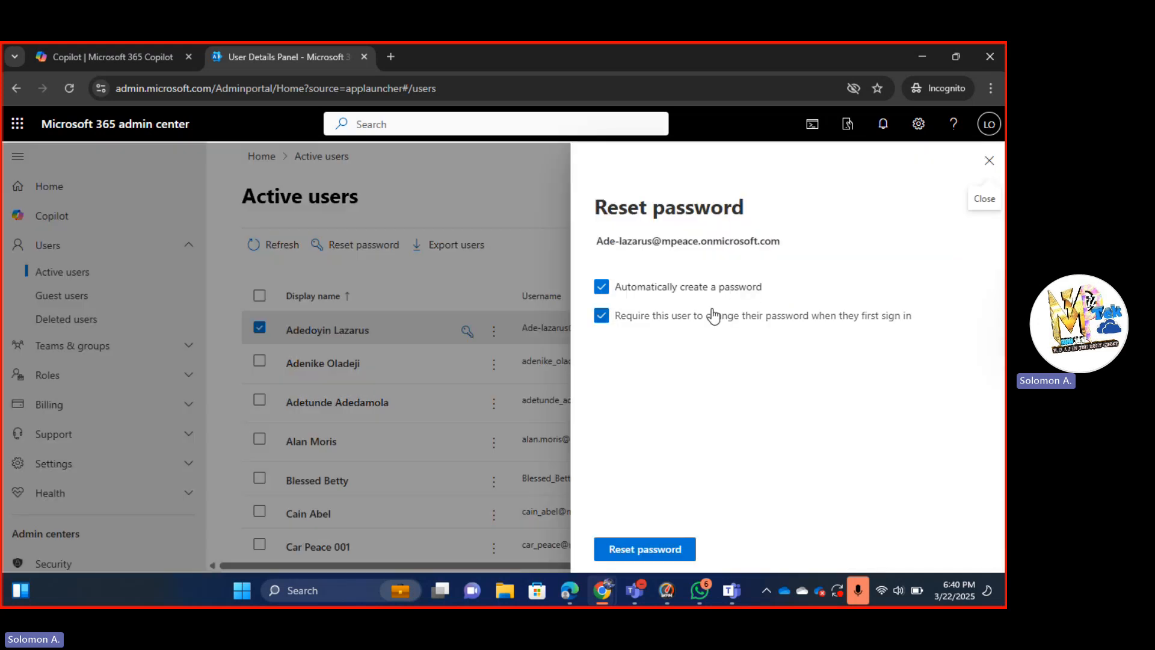
click(637, 545)
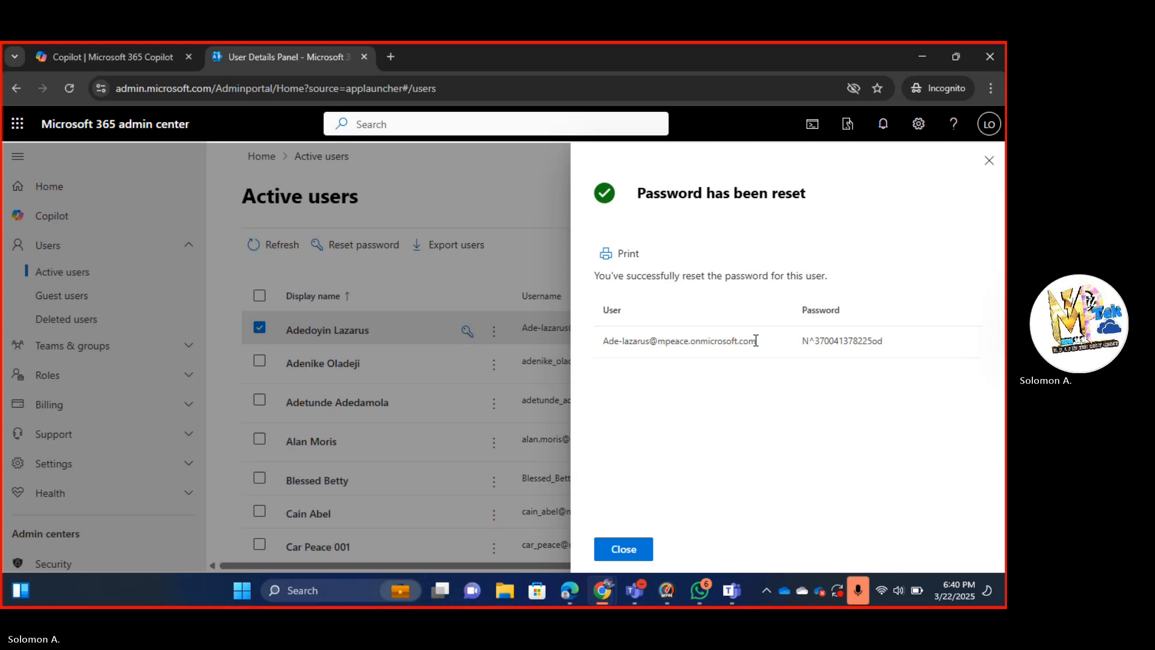
drag(756, 341, 604, 344)
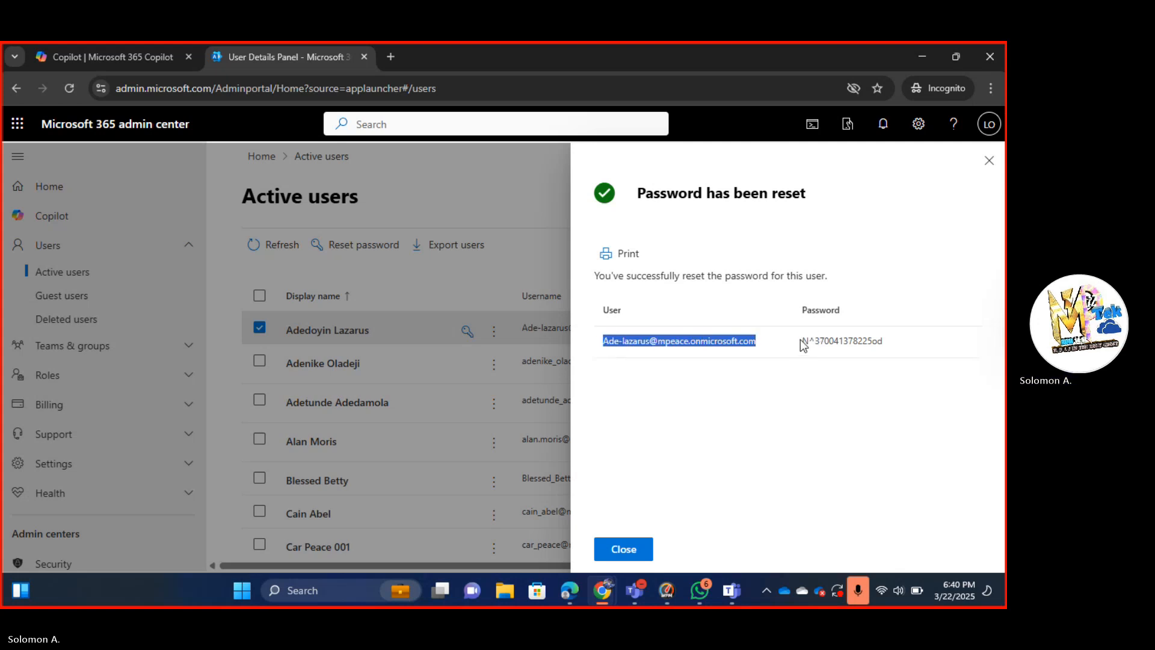
drag(802, 341, 889, 349)
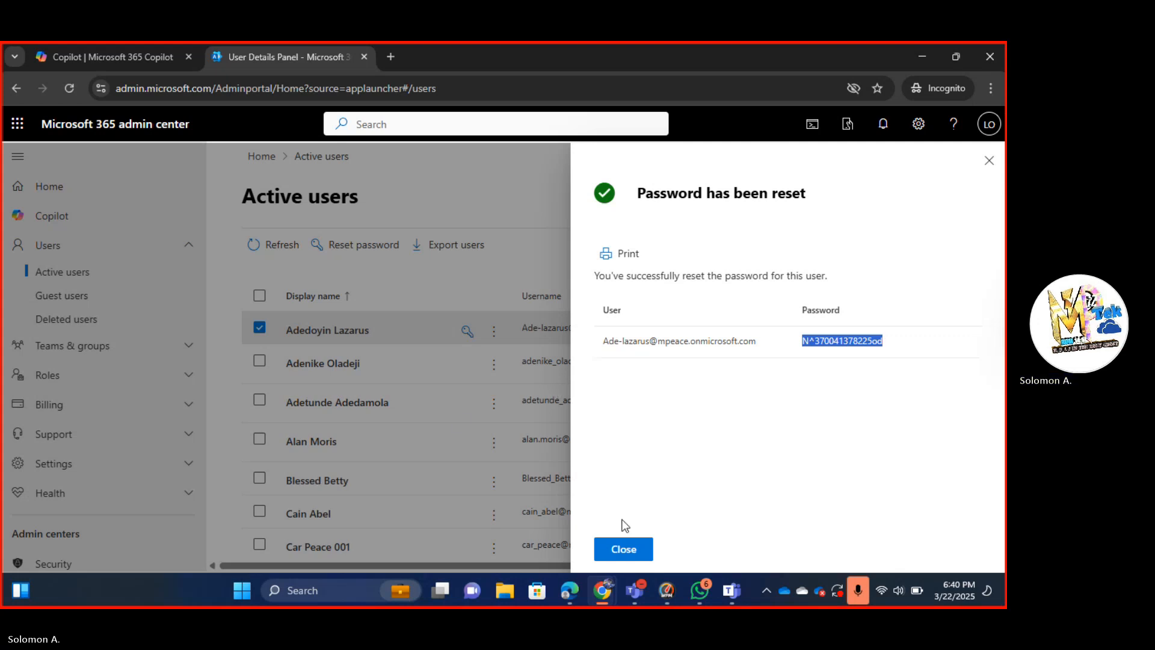
click(624, 549)
mouse_move(604, 590)
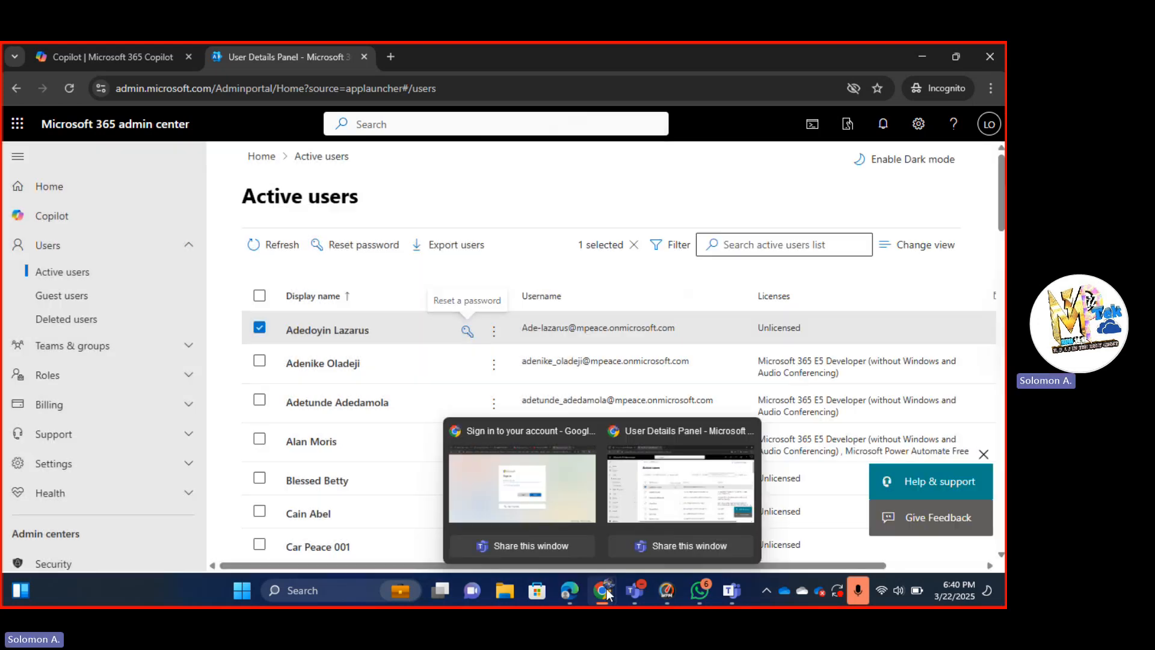
click(557, 512)
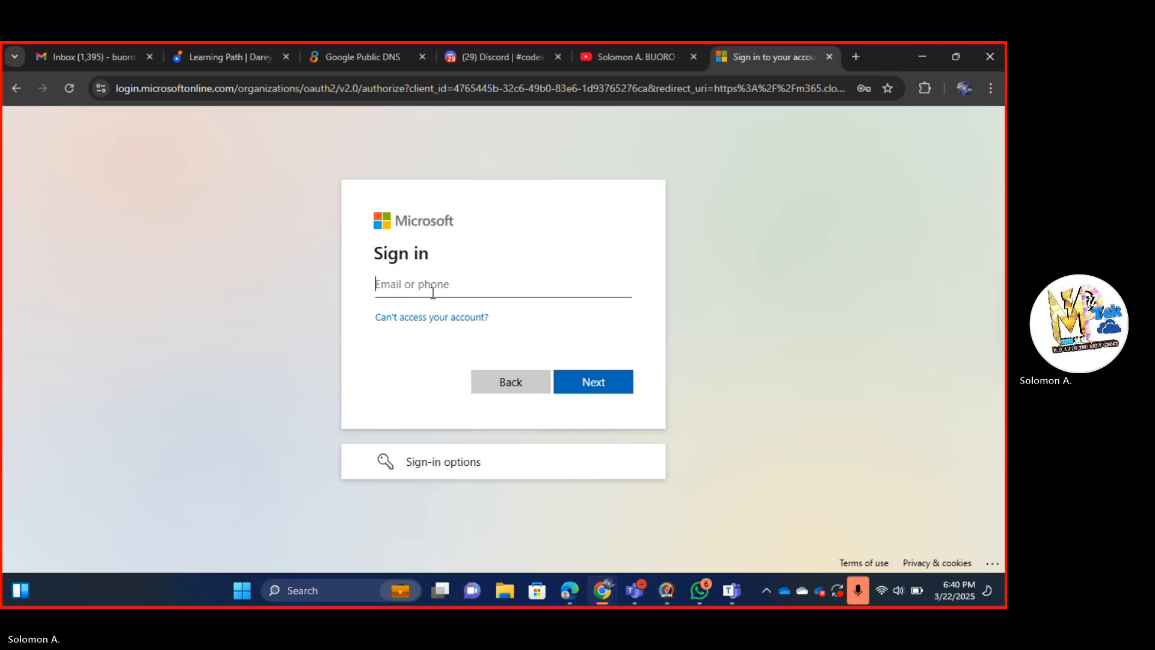
key(super+v)
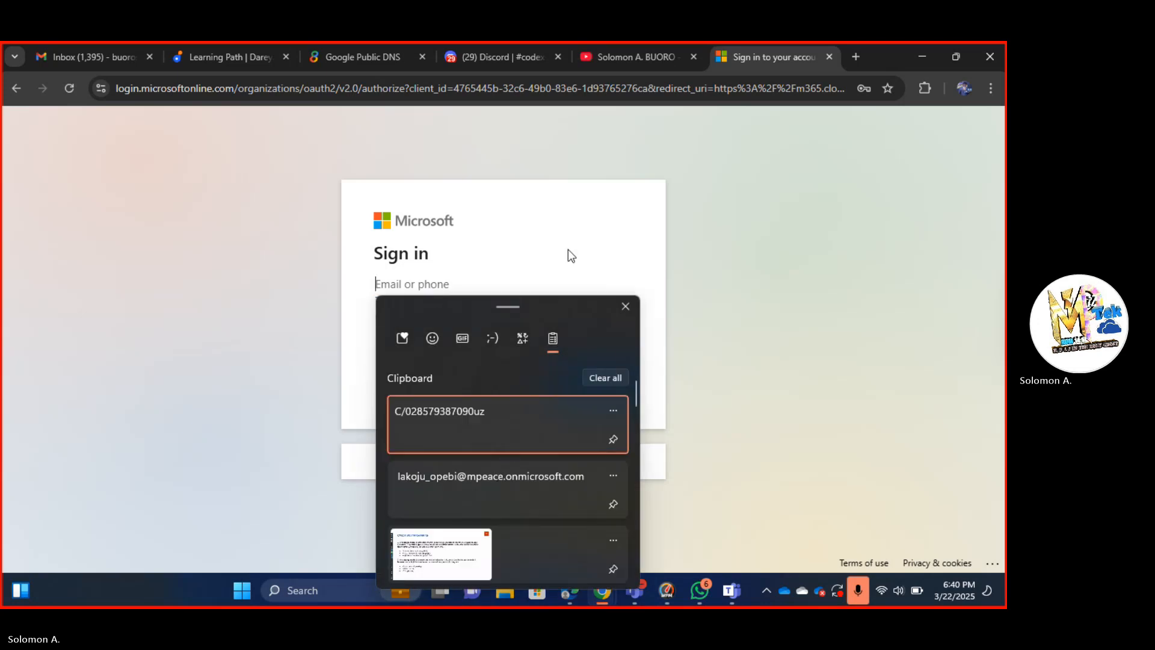
click(624, 306)
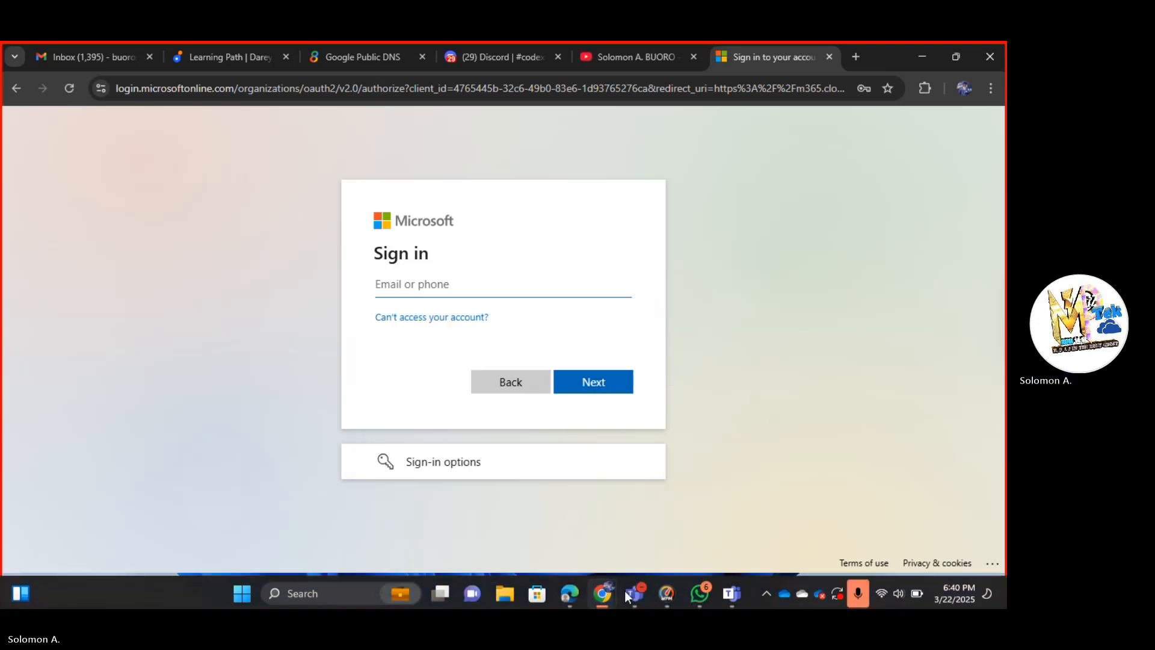
mouse_move(599, 589)
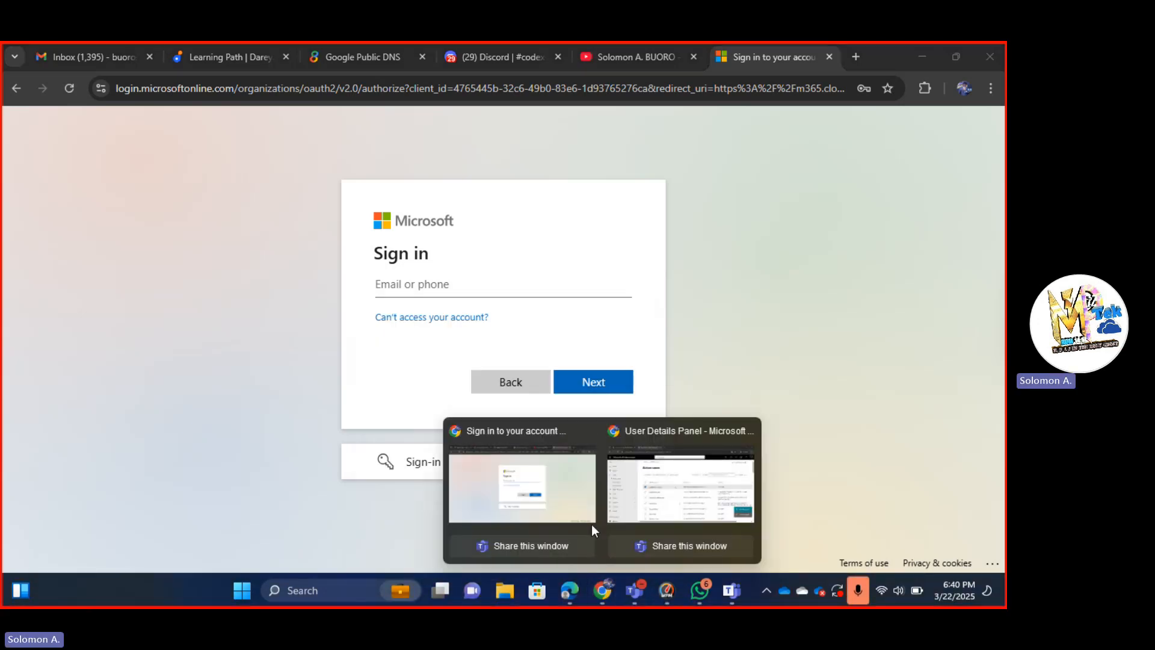
click(651, 486)
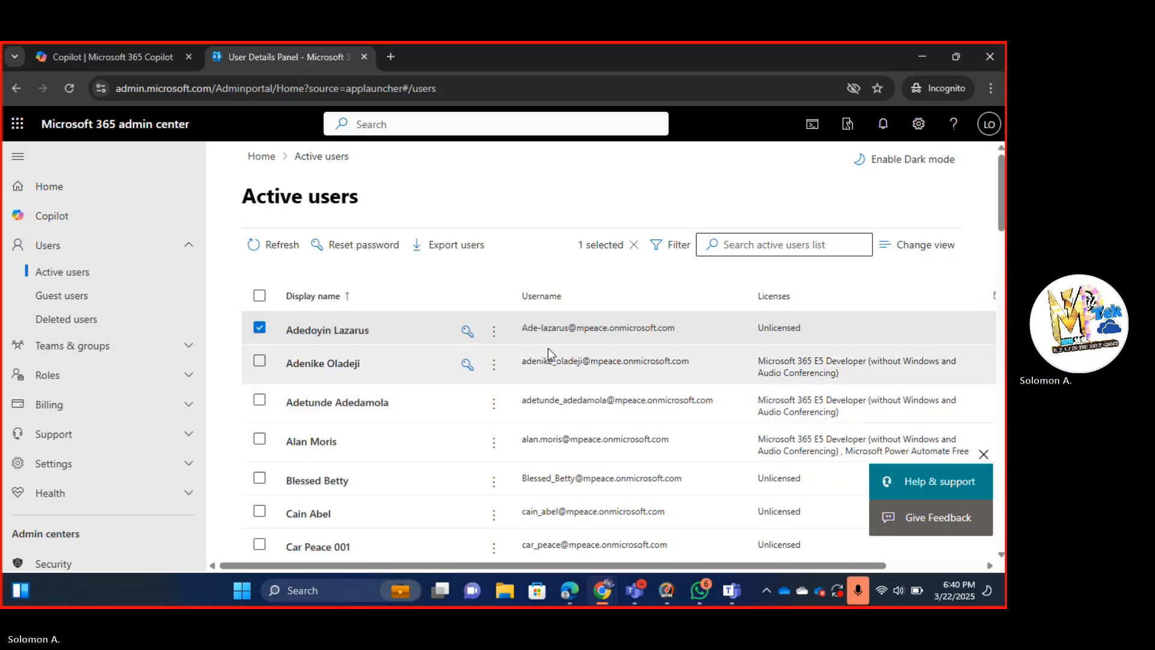
Copy the user's username from their account details.
click(547, 332)
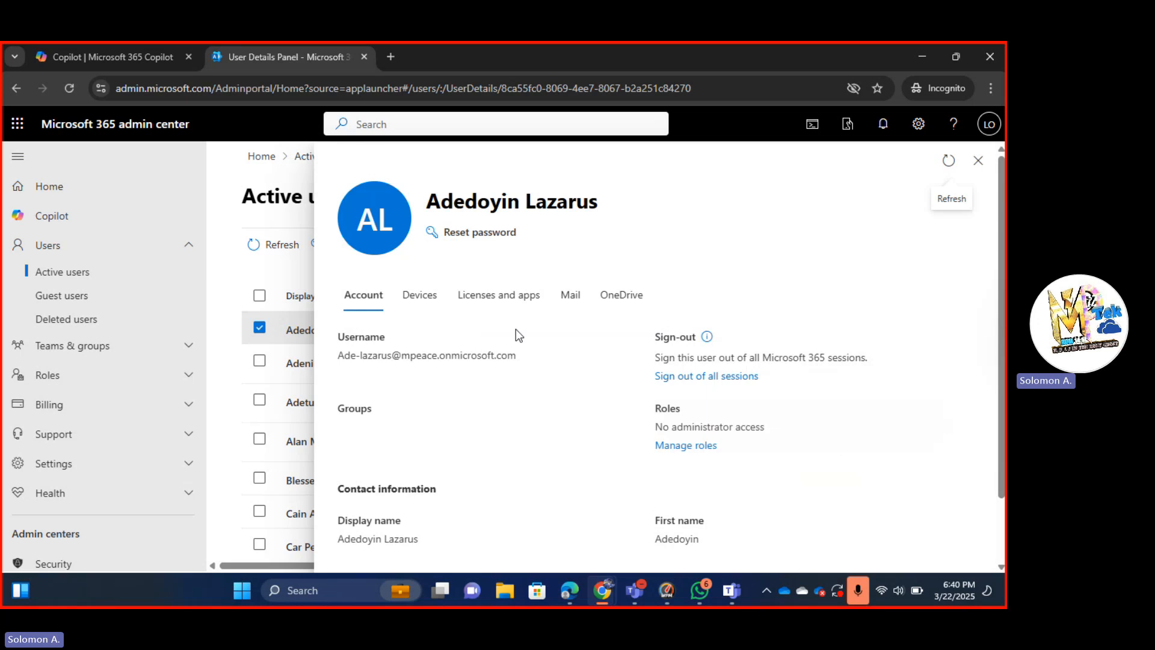
drag(516, 355, 332, 359)
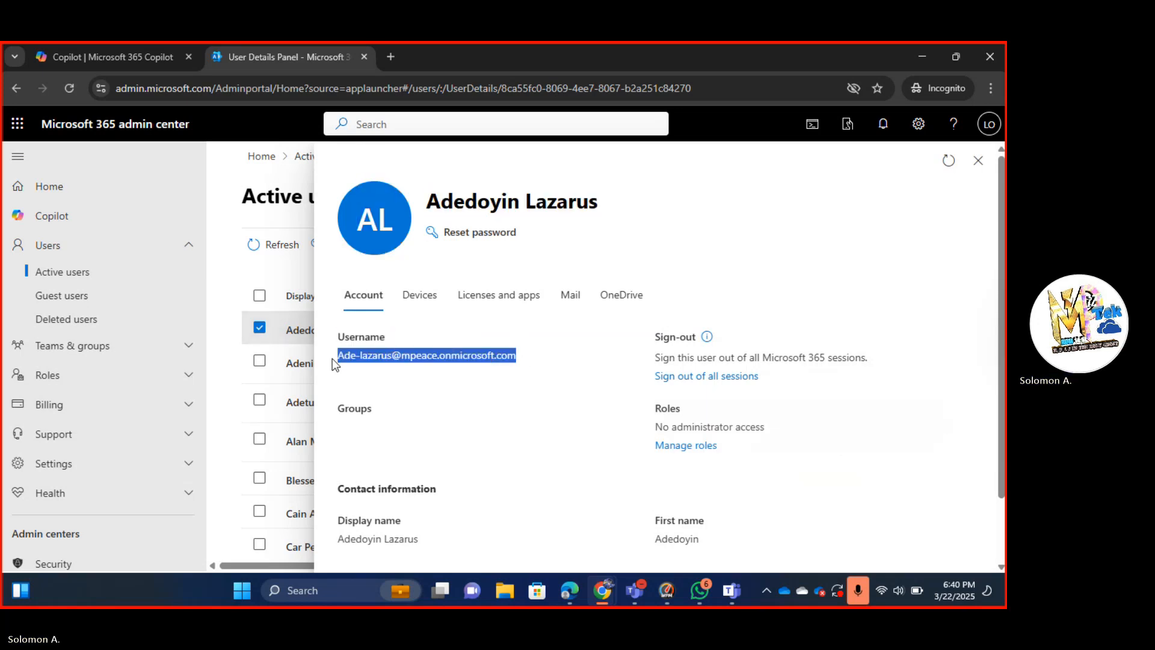
right_click(409, 358)
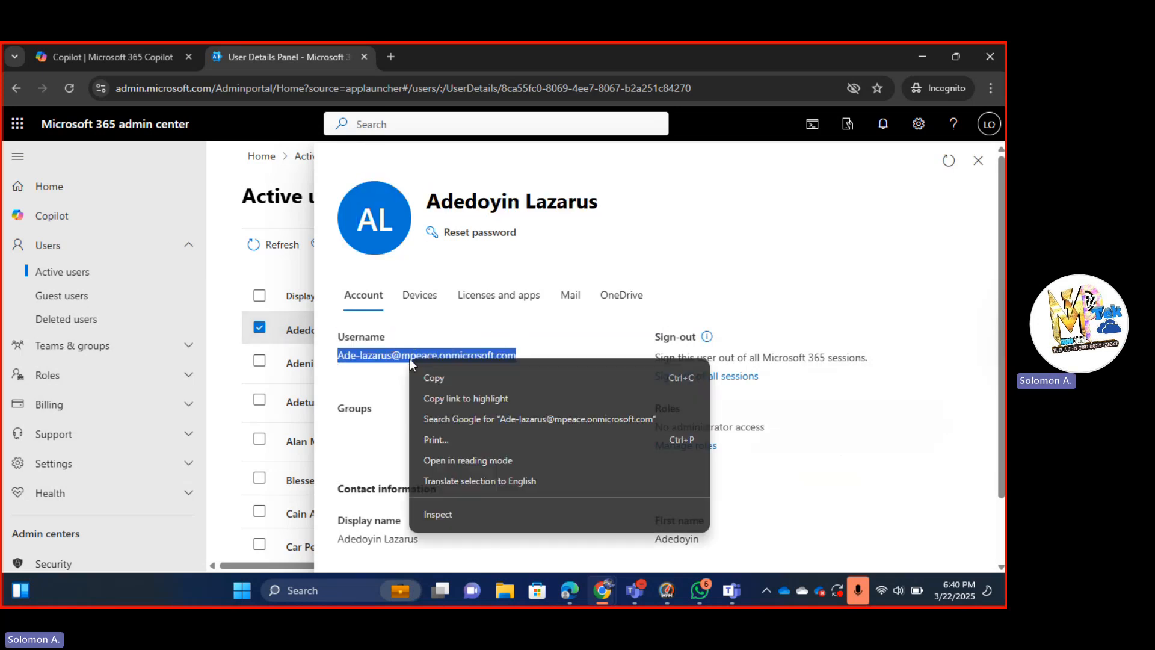
click(437, 376)
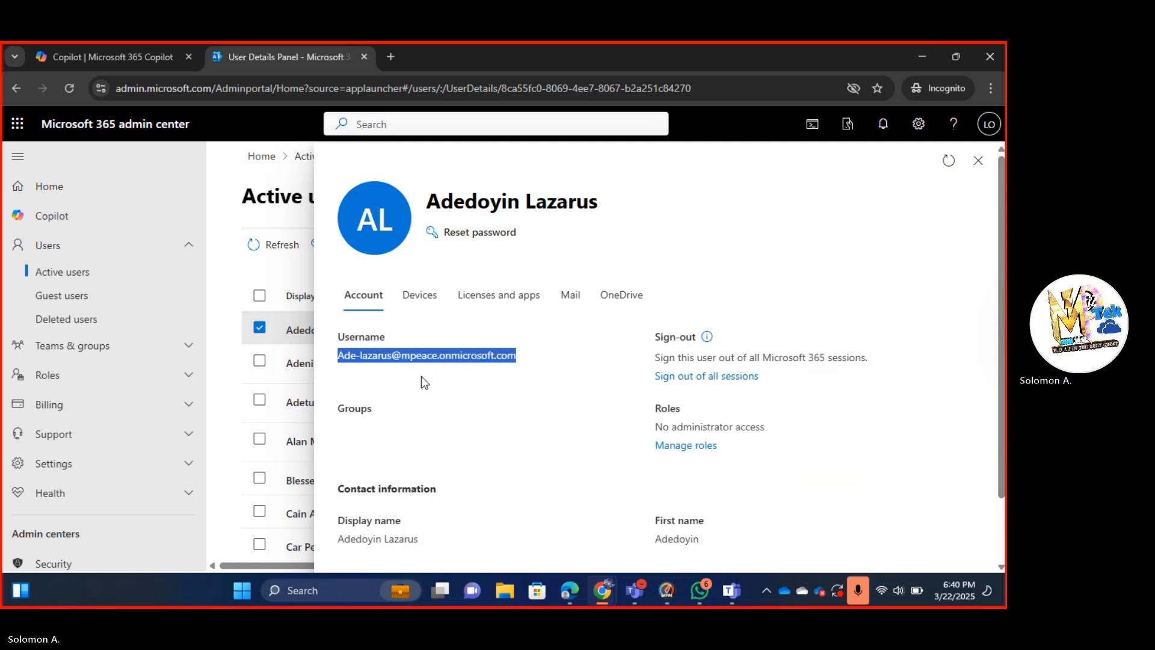
Paste the username into the Microsoft sign-in Email field, submit it, and return to the admin center.
key(alt+Tab)
key(ctrl+v)
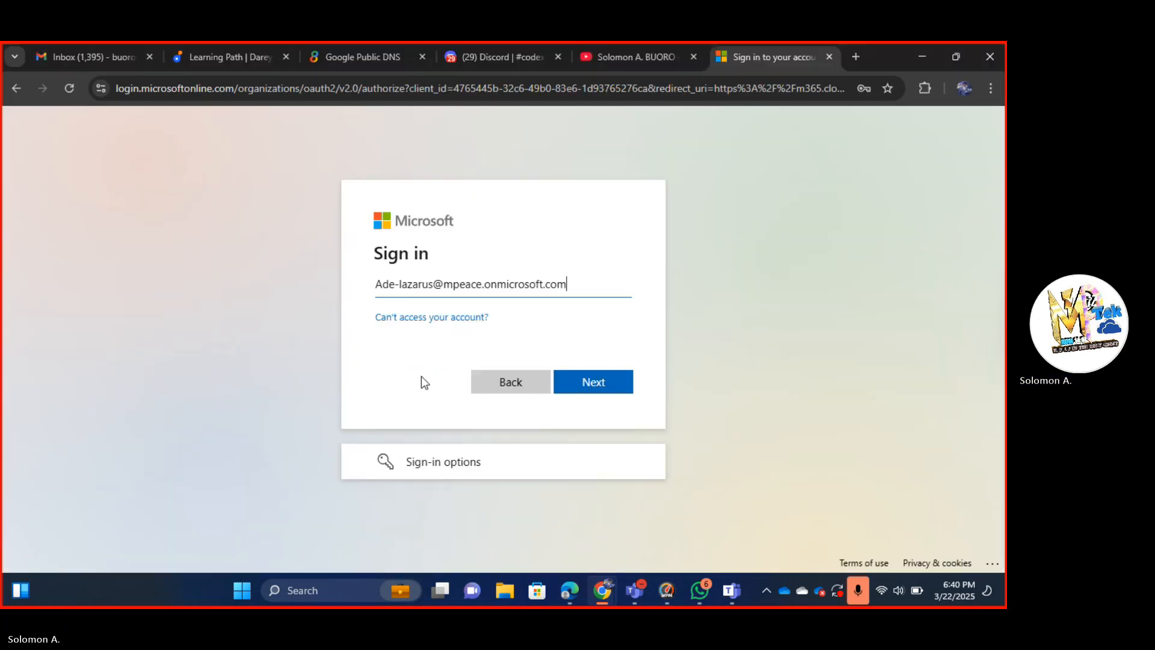
key(Return)
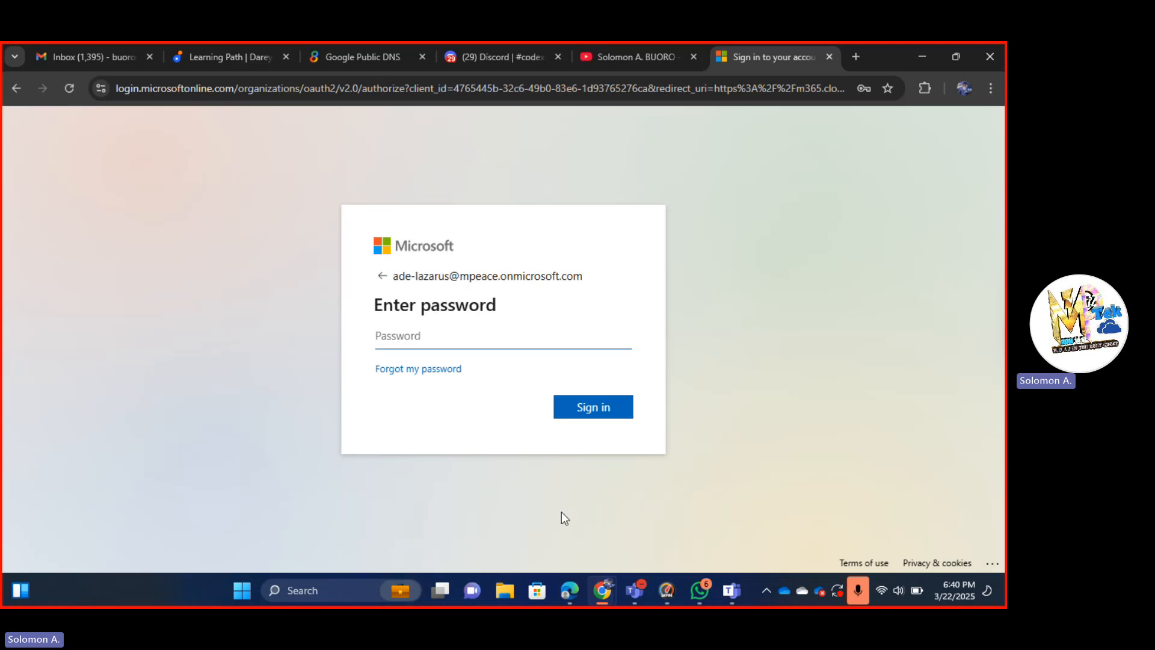
mouse_move(601, 587)
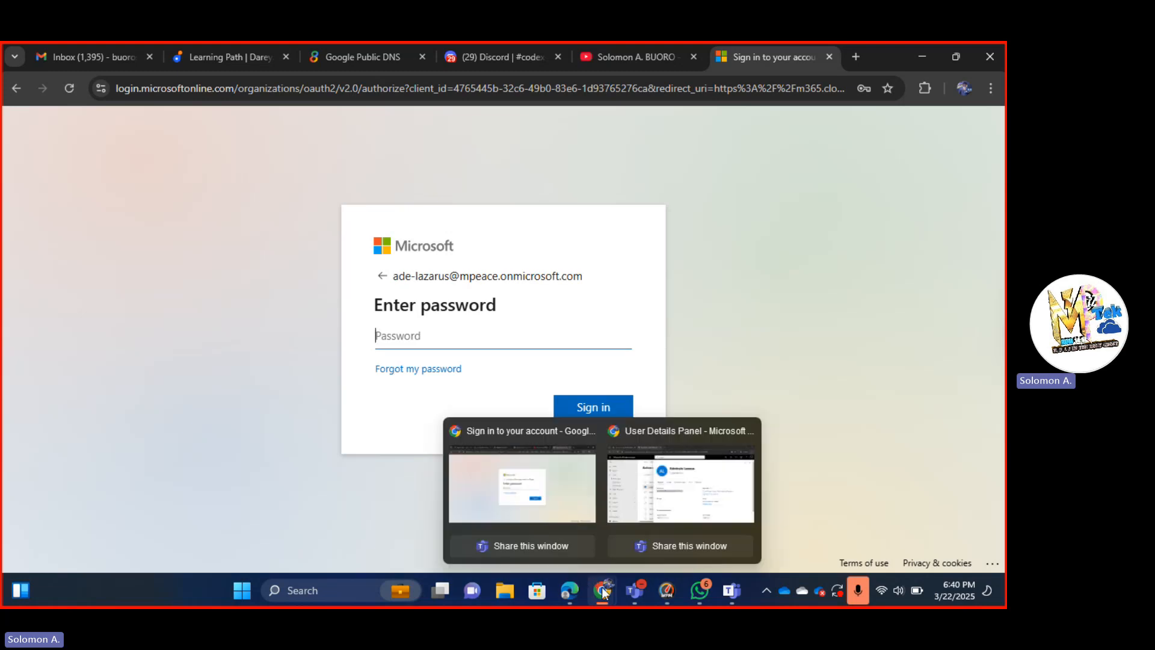
click(660, 487)
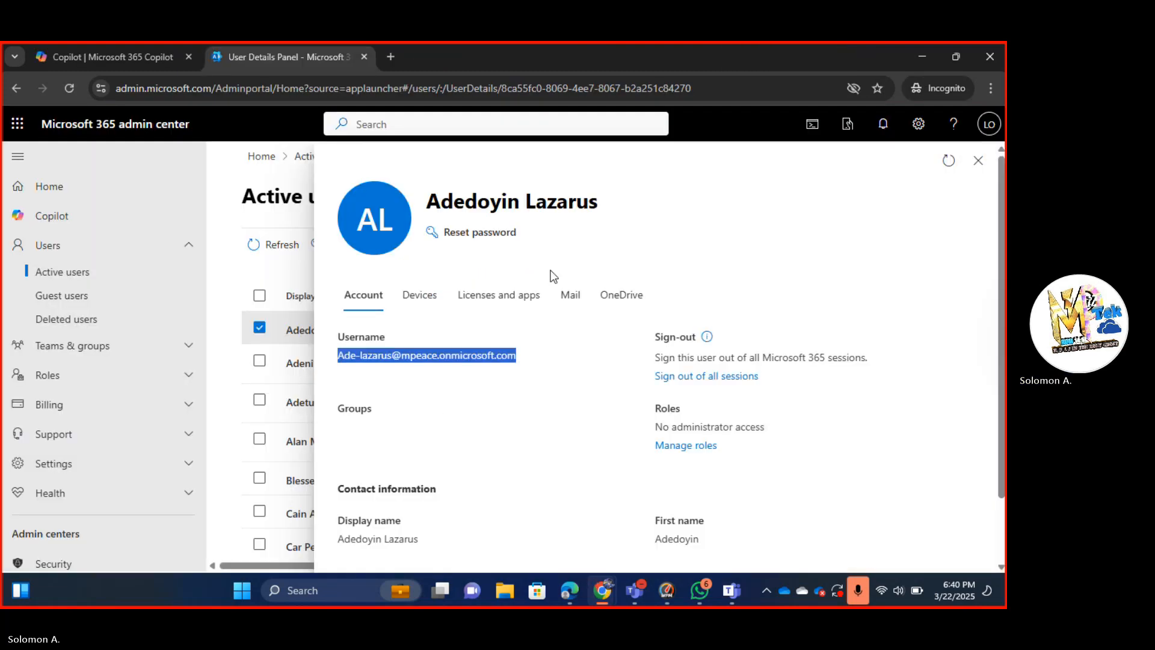
Generate a fresh temporary password for the user, copy it, and return to the sign-in window.
click(488, 235)
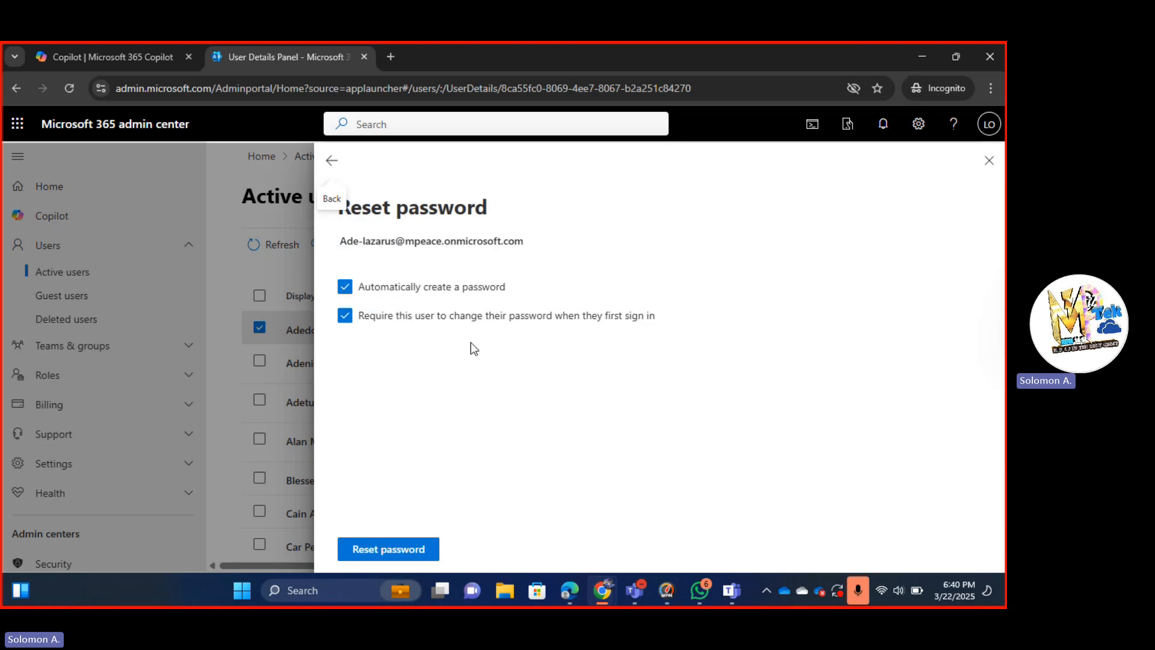
click(393, 548)
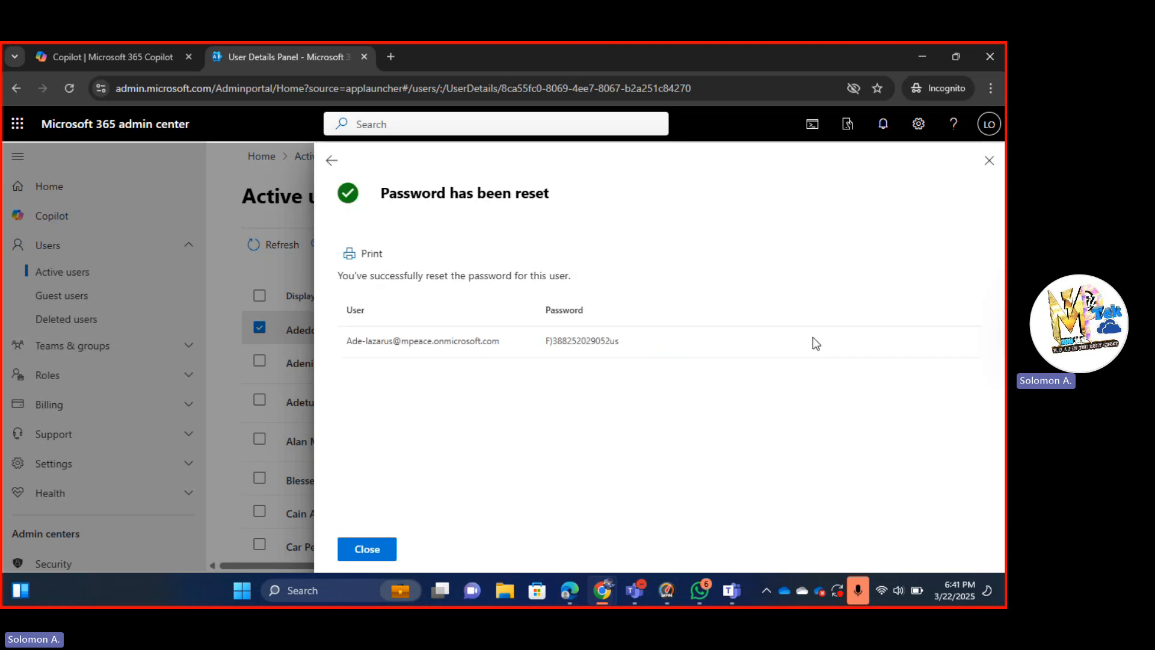
drag(618, 341, 549, 343)
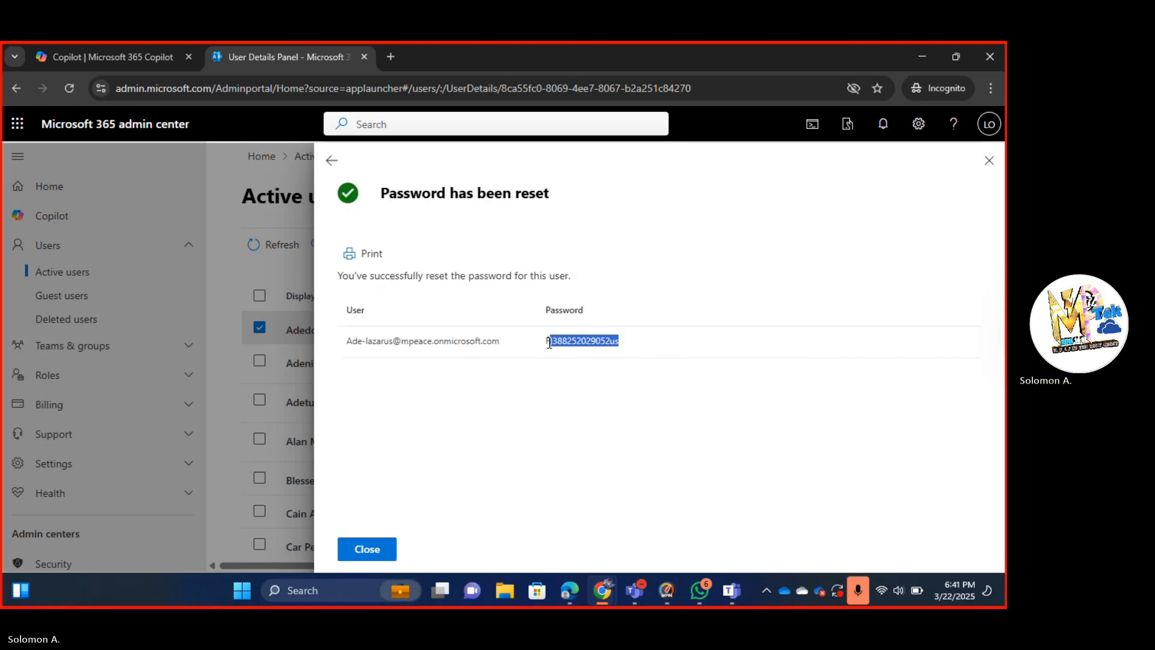
right_click(557, 341)
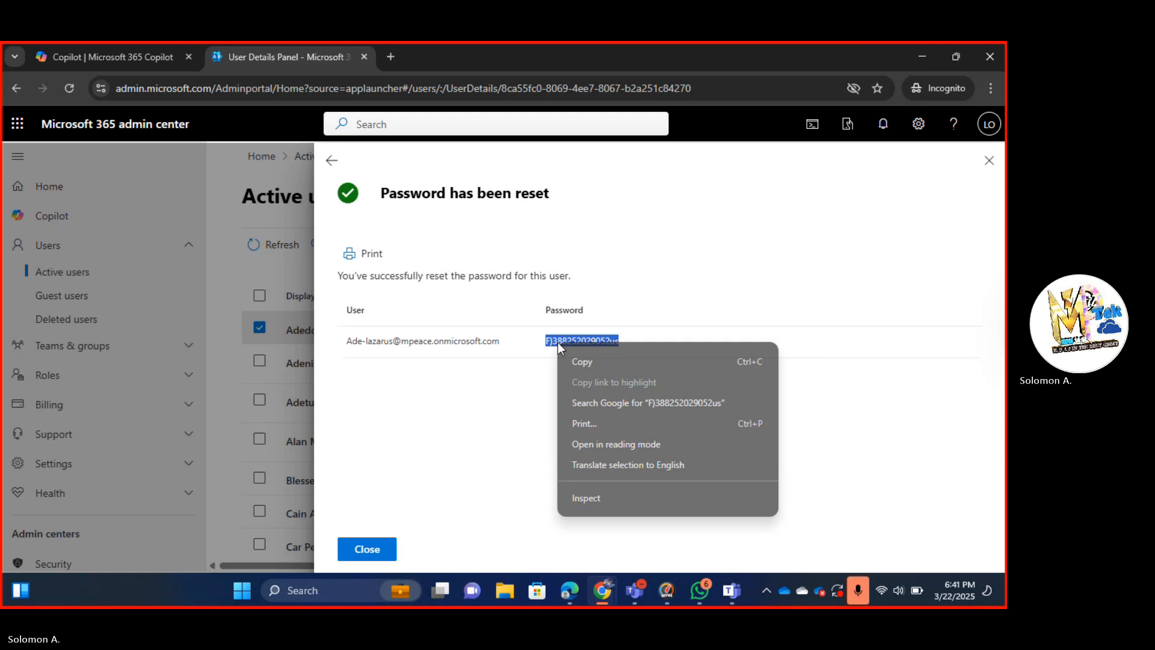
click(587, 360)
key(alt+Tab)
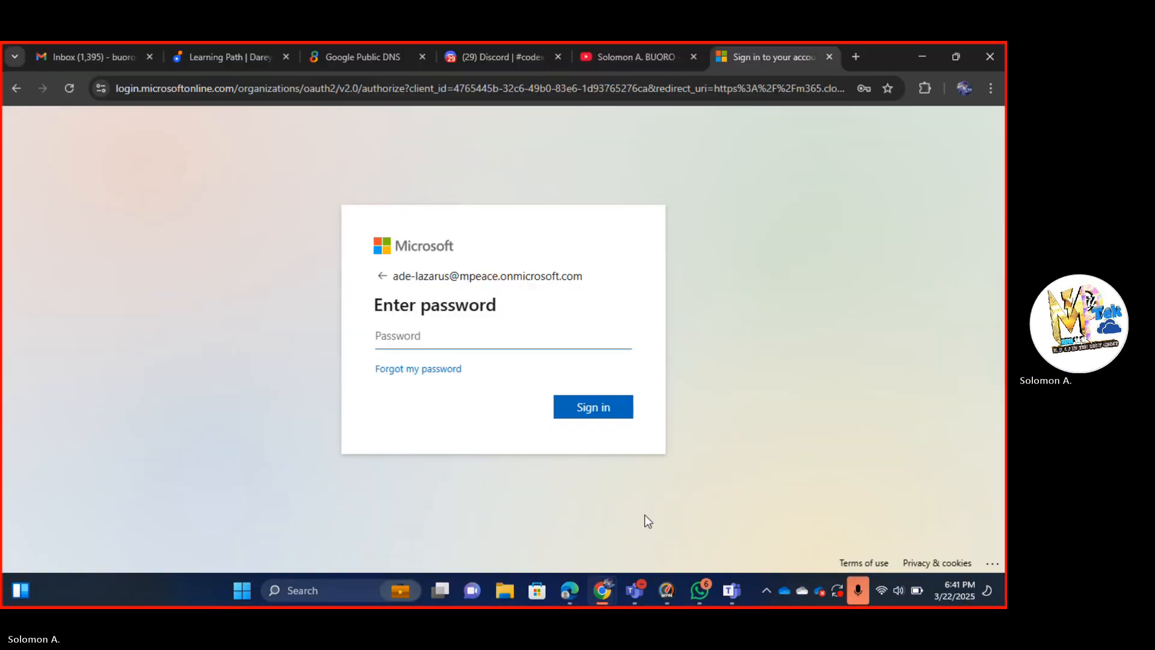
Sign in with the pasted temporary password and enter it as the current password.
key(ctrl+v)
key(Return)
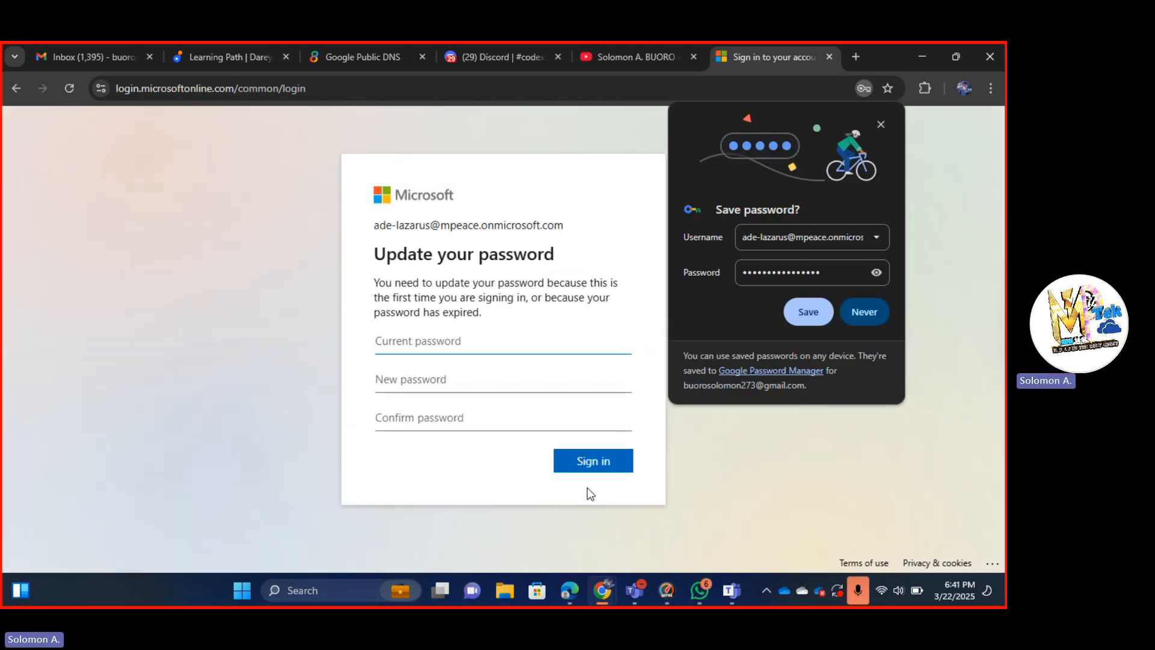
click(503, 340)
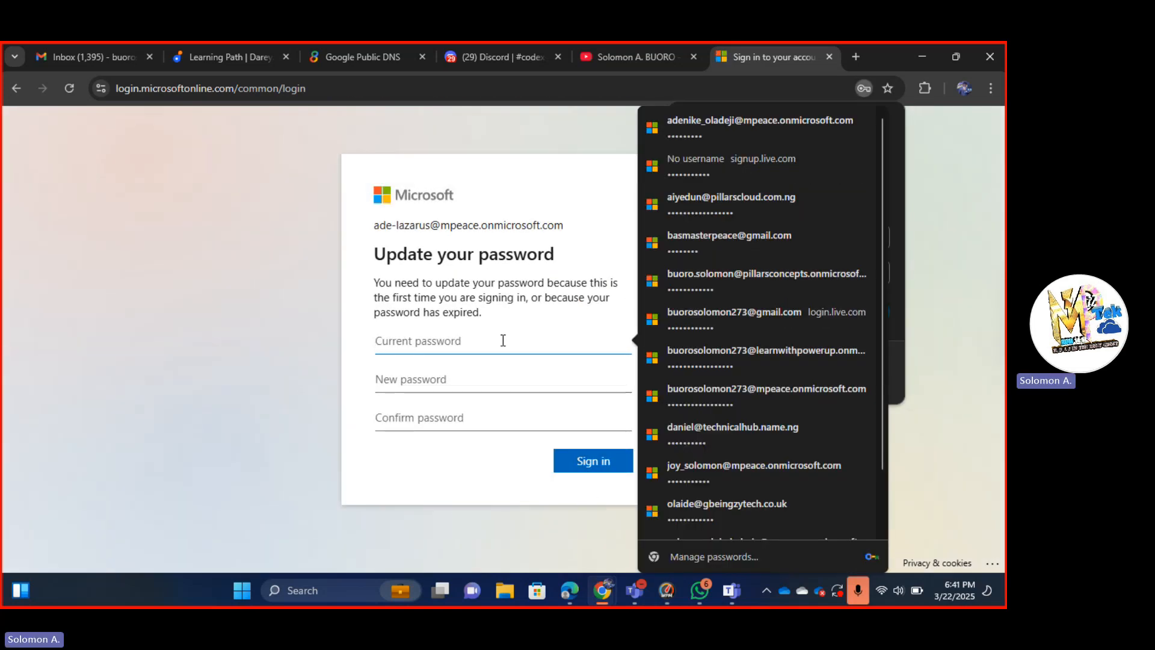
key(ctrl+v)
Enter and confirm the new account password, then submit the change.
click(475, 382)
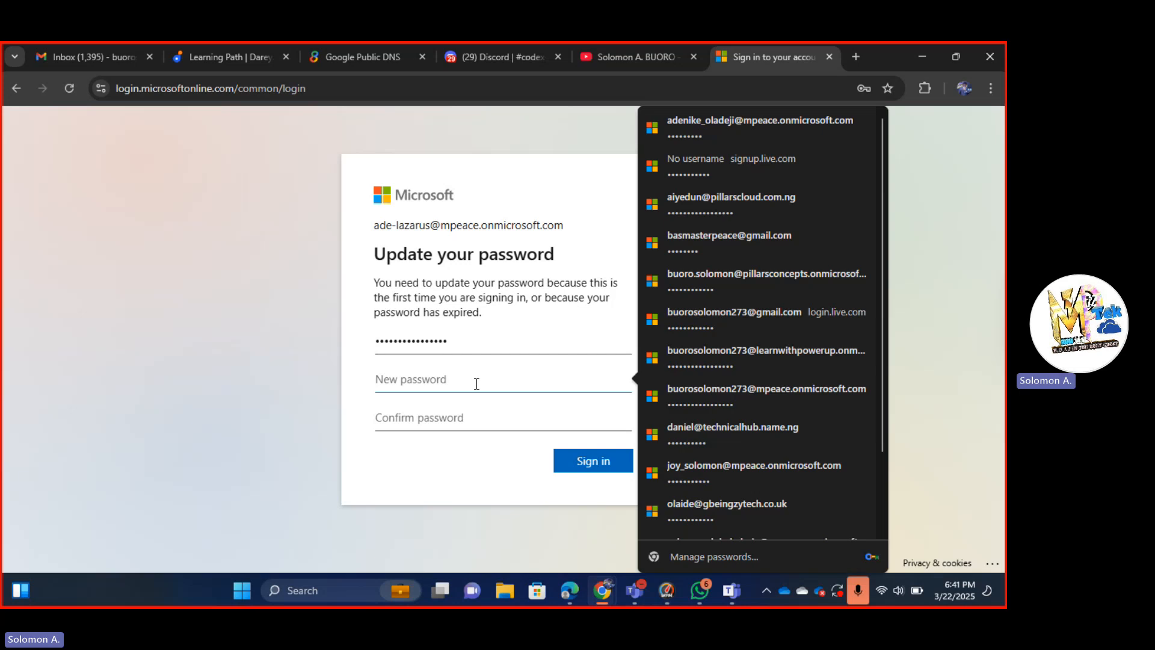
text(•)
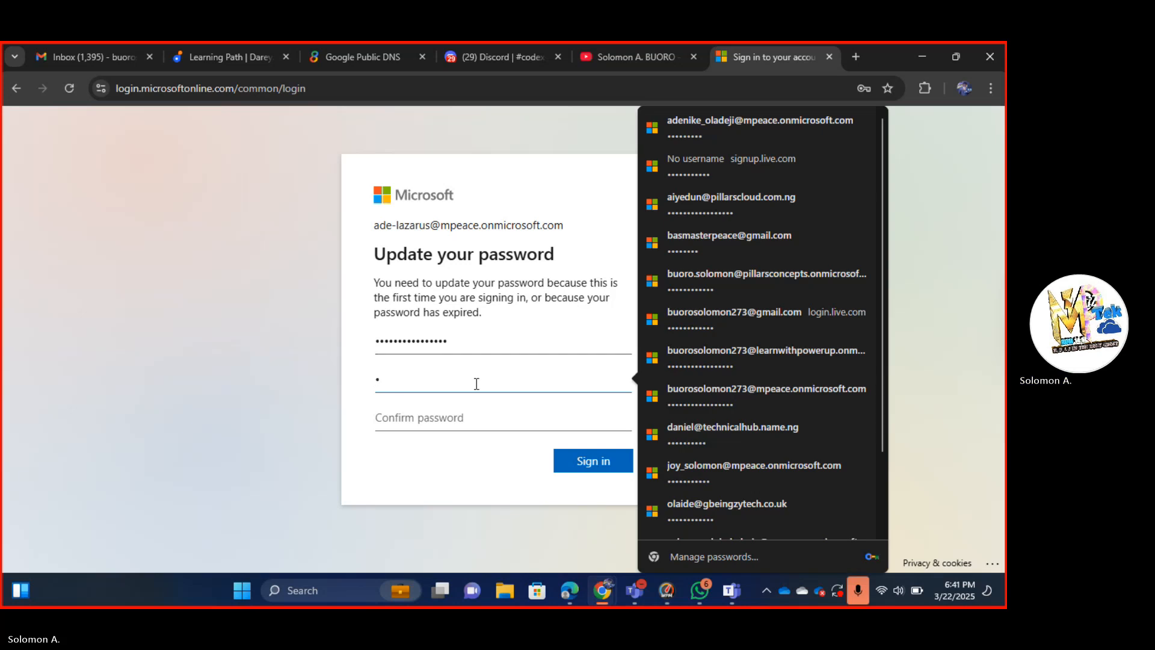
text(•••••••••)
key(Tab)
text(••)
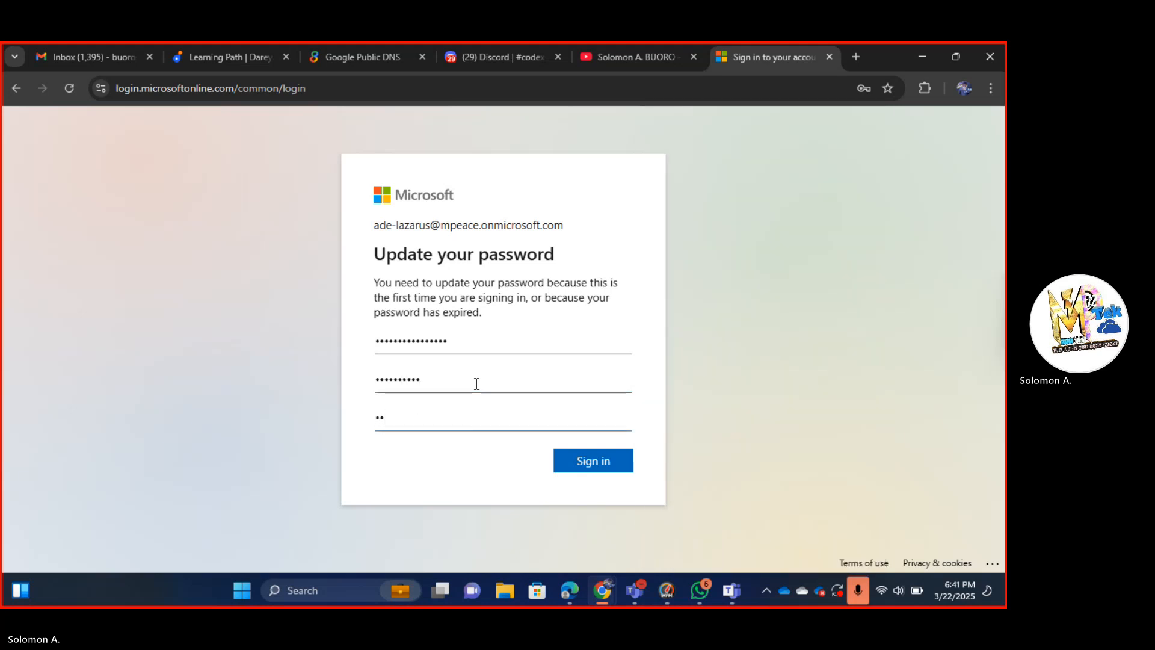
text(••••••••)
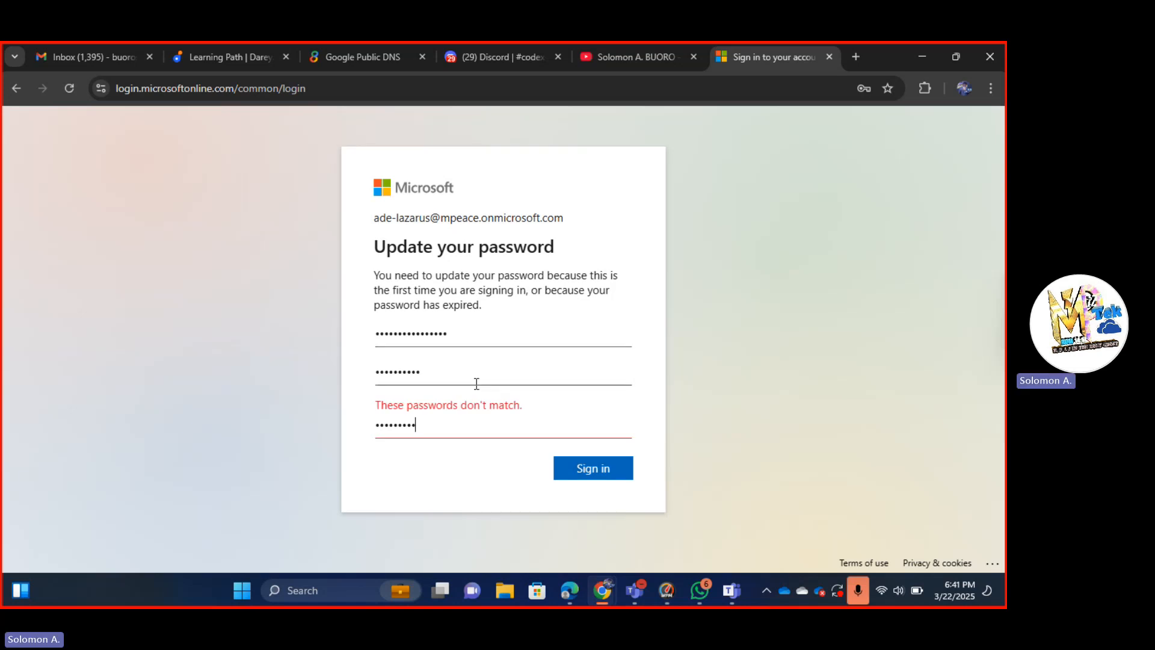
key(Return)
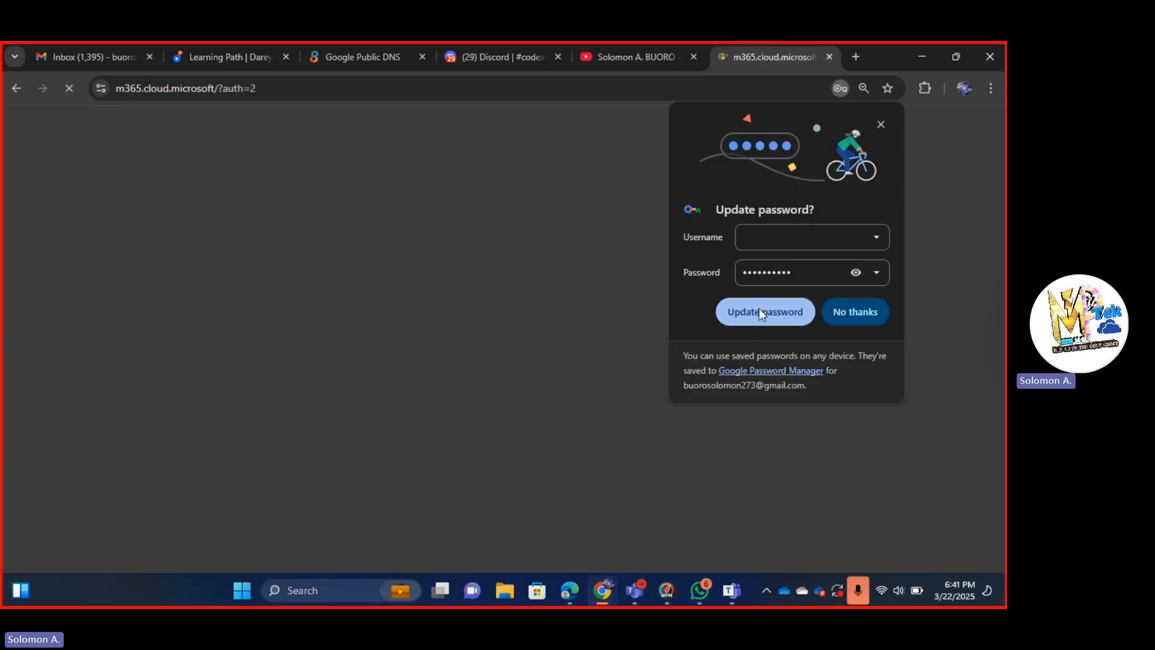
Update the saved password in Chrome, finish the Copilot welcome tour, and bring back the admin center.
click(759, 310)
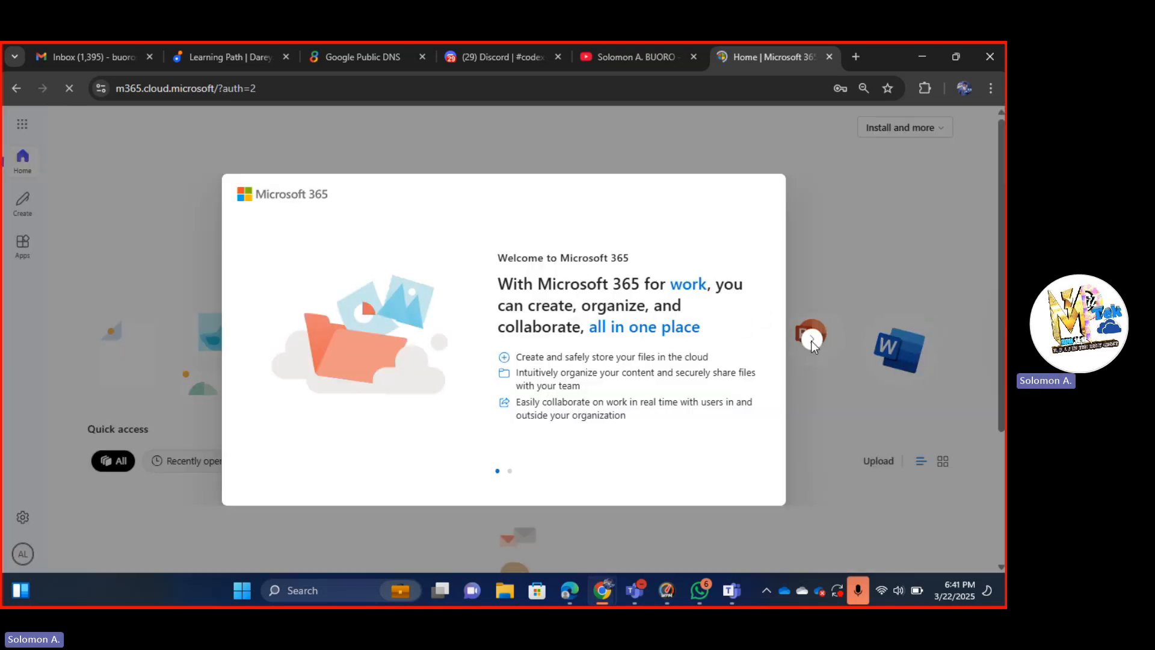
click(812, 340)
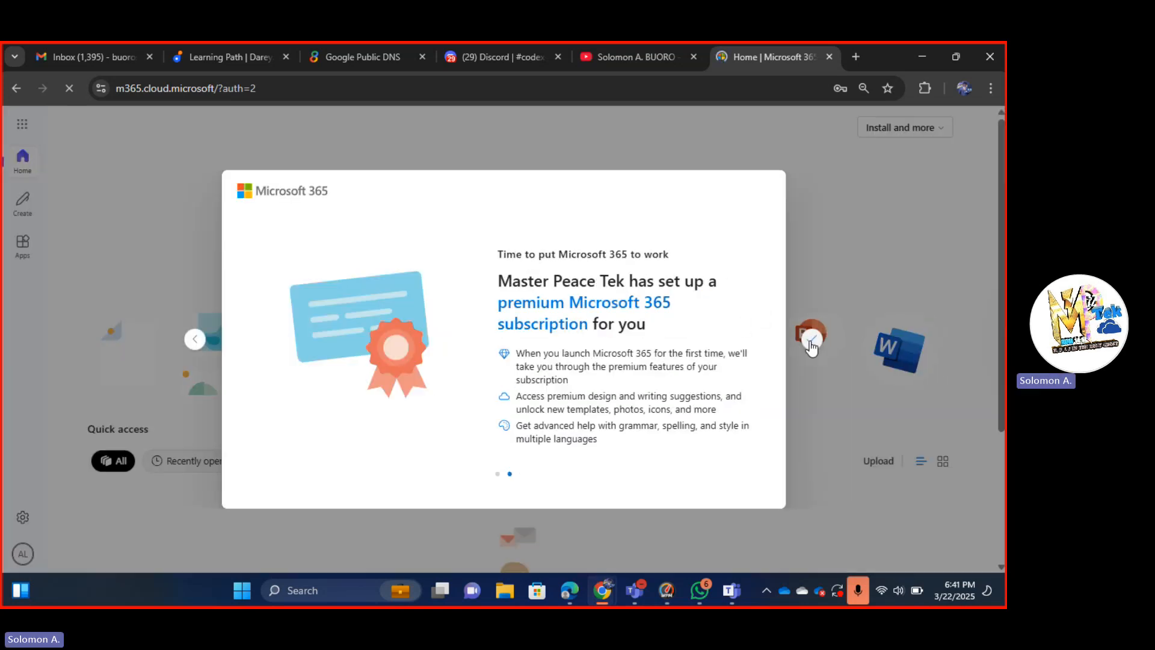
click(811, 339)
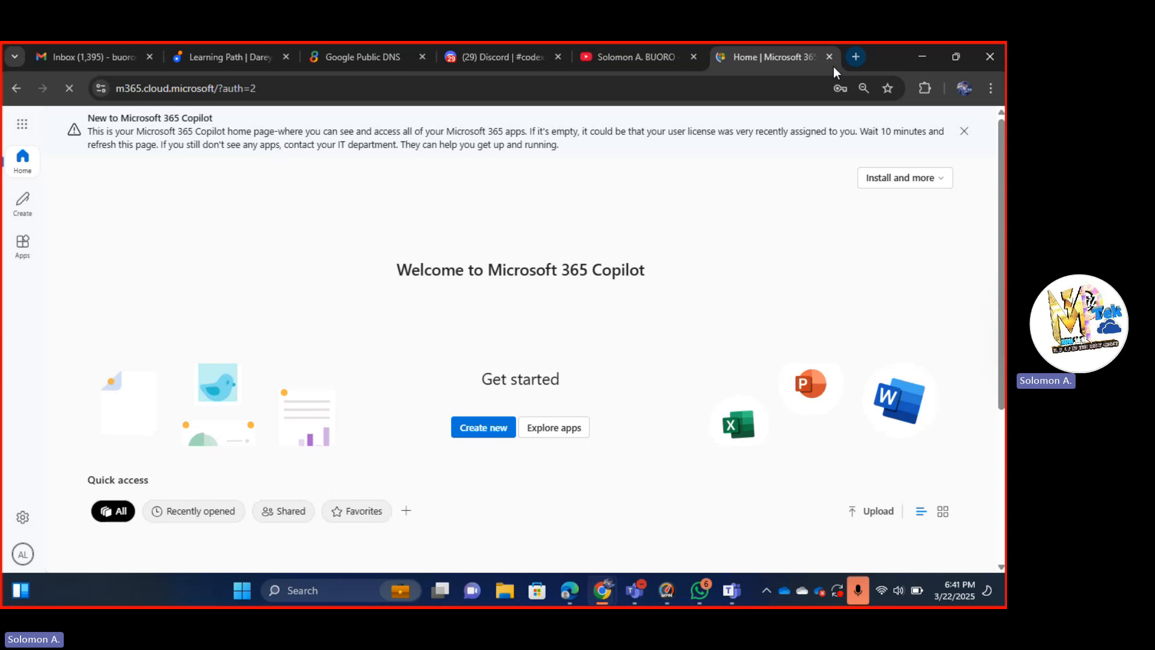
mouse_move(601, 597)
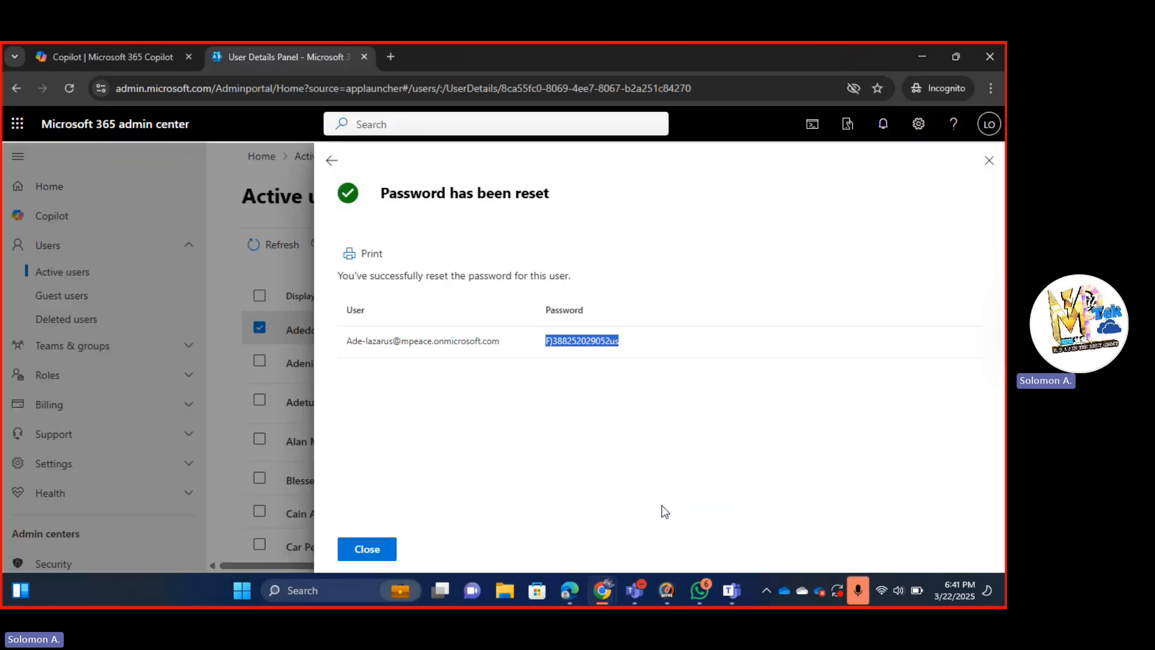
click(626, 509)
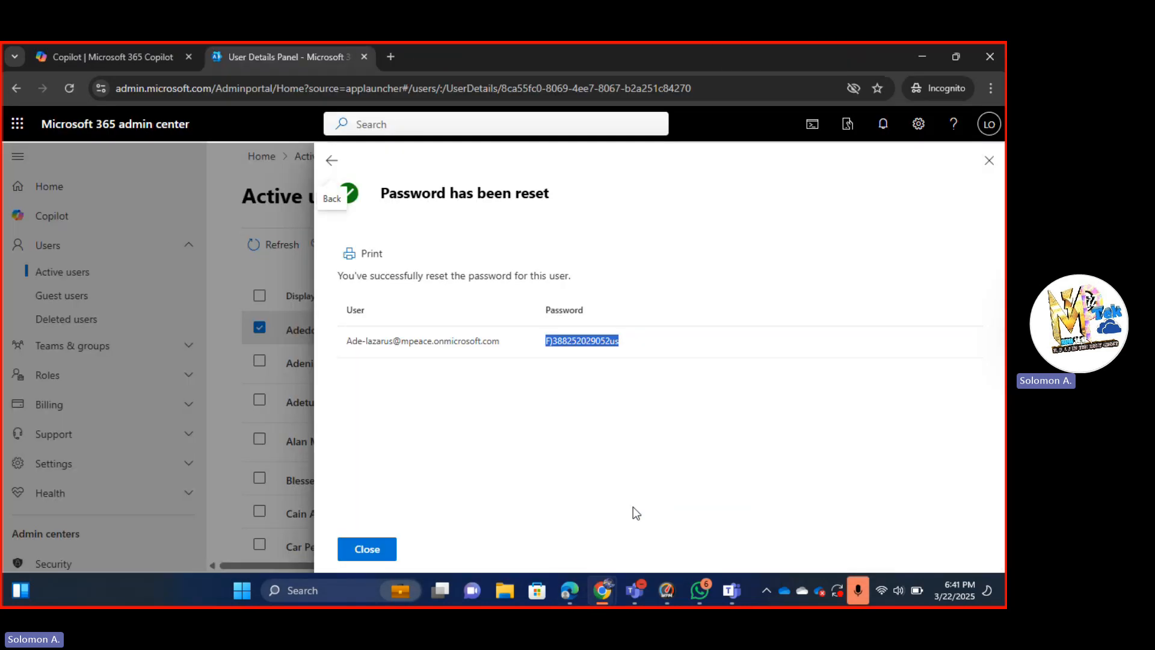
Close the Password has been reset panel, then minimize the admin center and Microsoft 365 home windows.
click(366, 548)
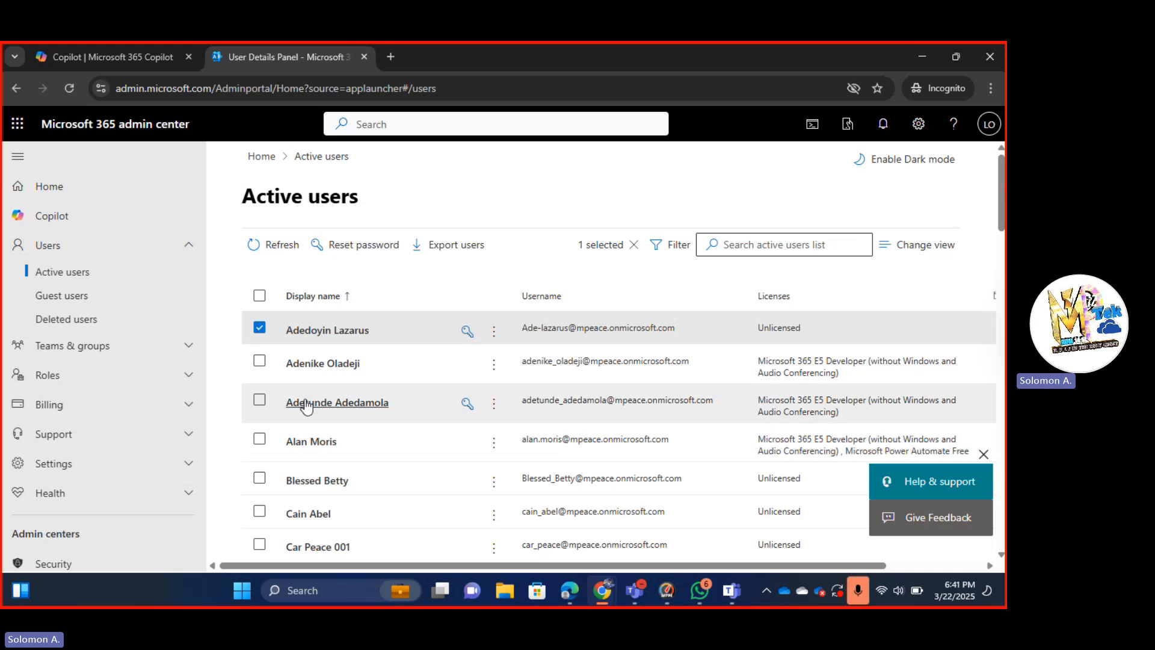
scroll(310, 452, down, 5)
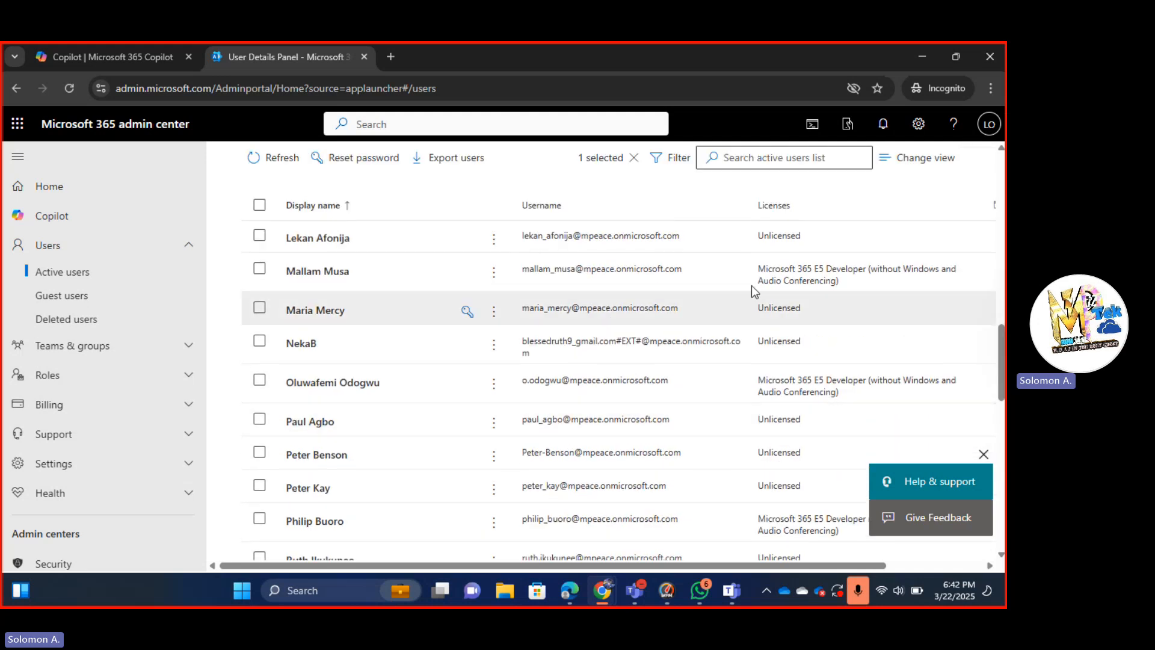
click(986, 126)
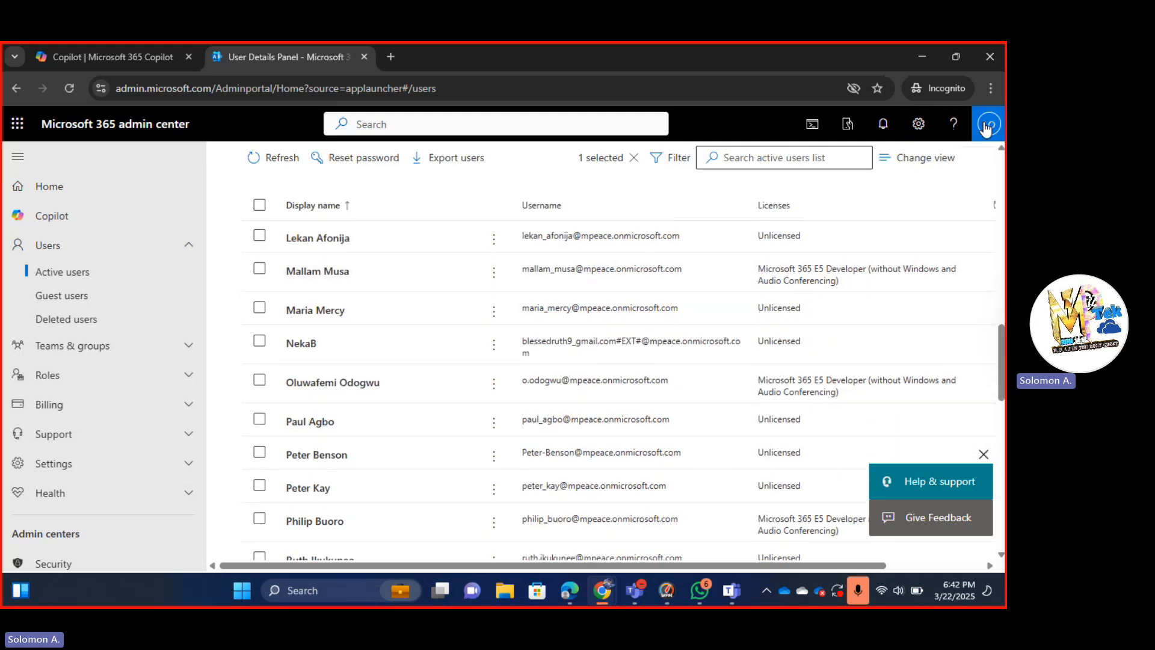
click(985, 127)
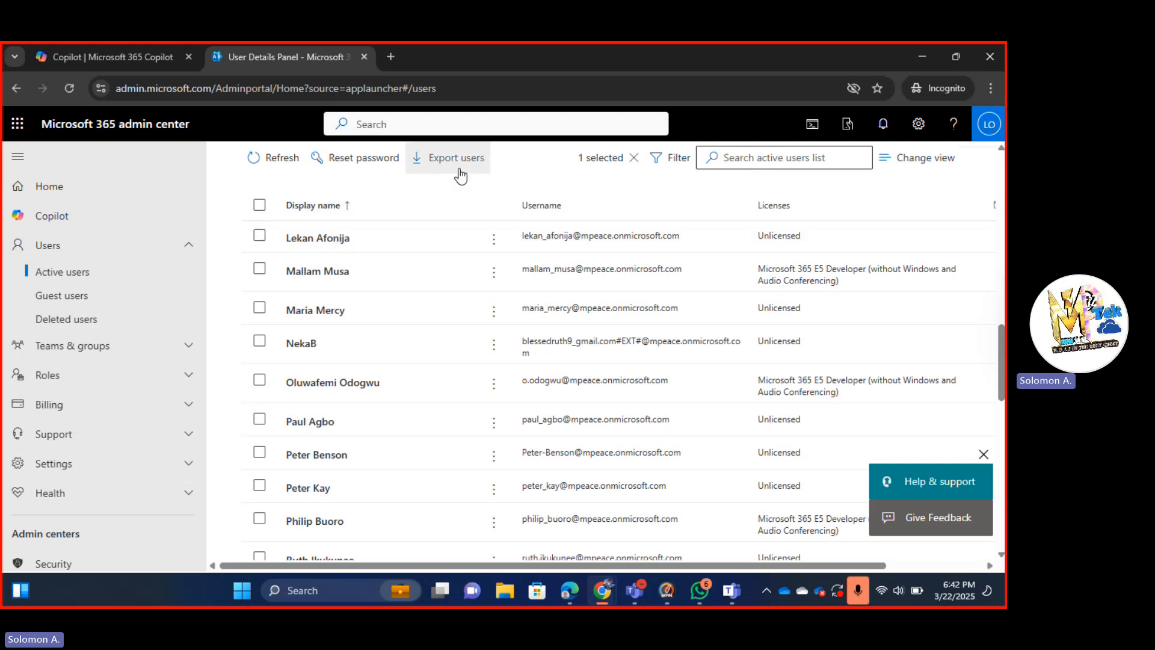
scroll(543, 172, up, 10)
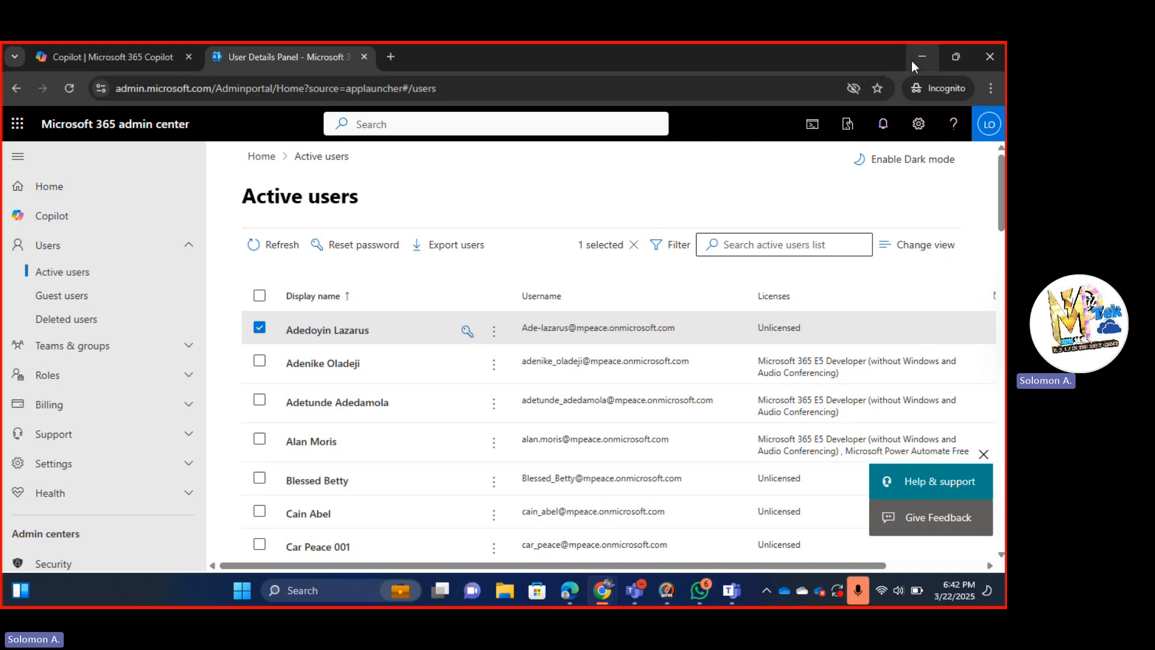
click(926, 58)
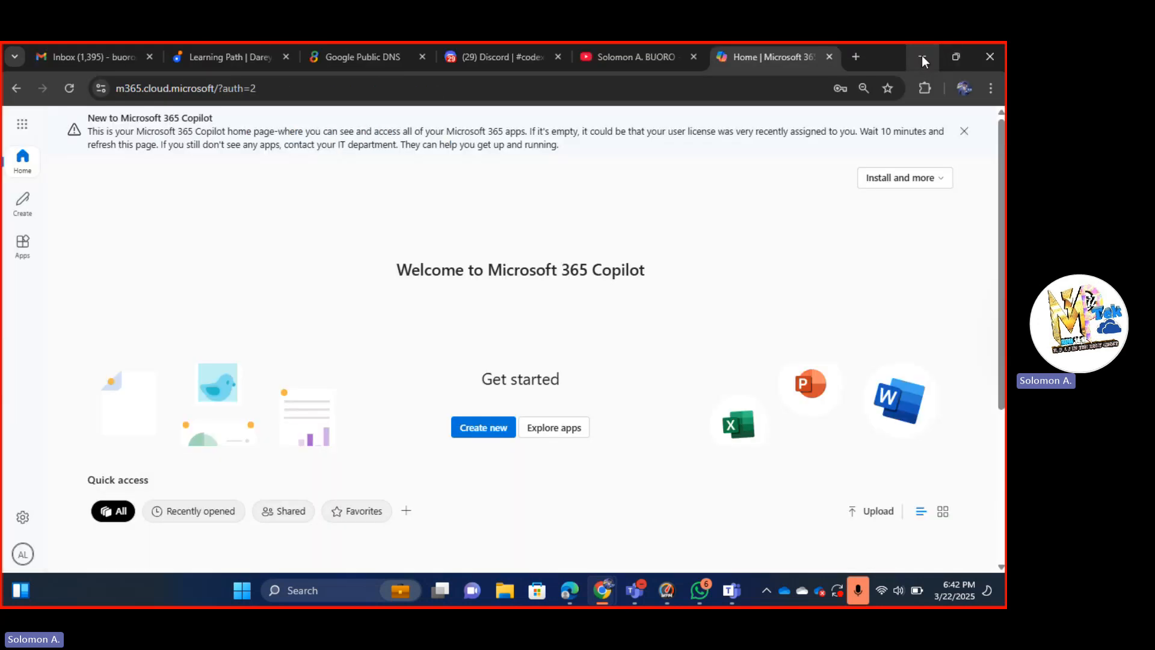
click(917, 56)
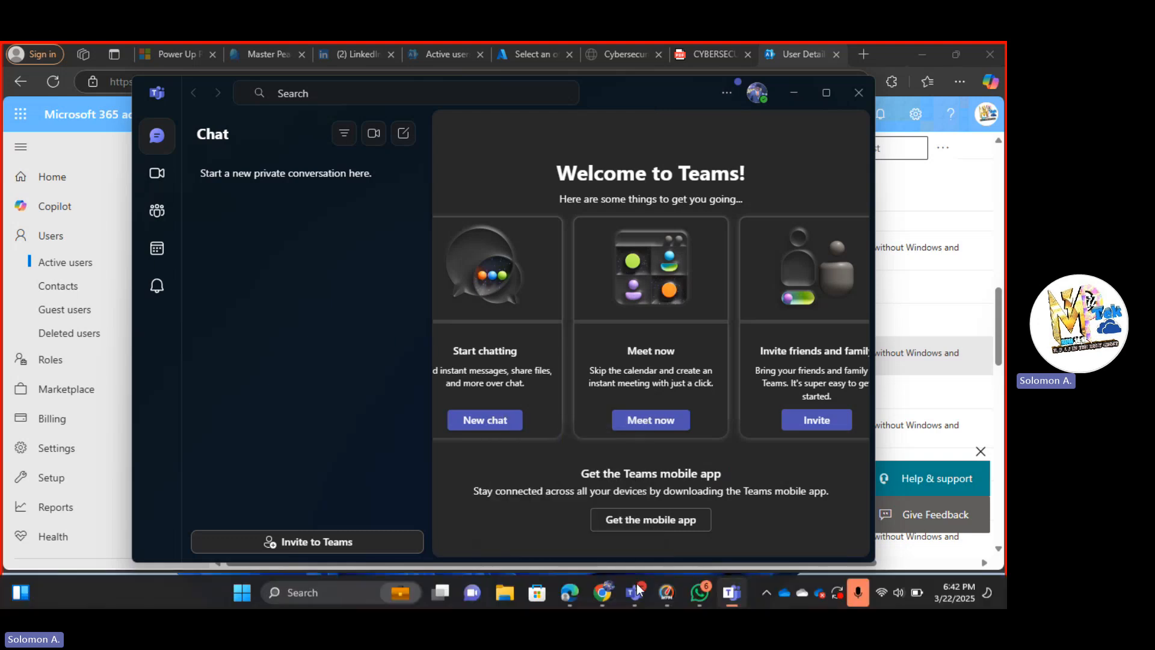
Stop the Teams meeting's recording and transcription, confirm it, and stop sharing the screen.
mouse_move(634, 588)
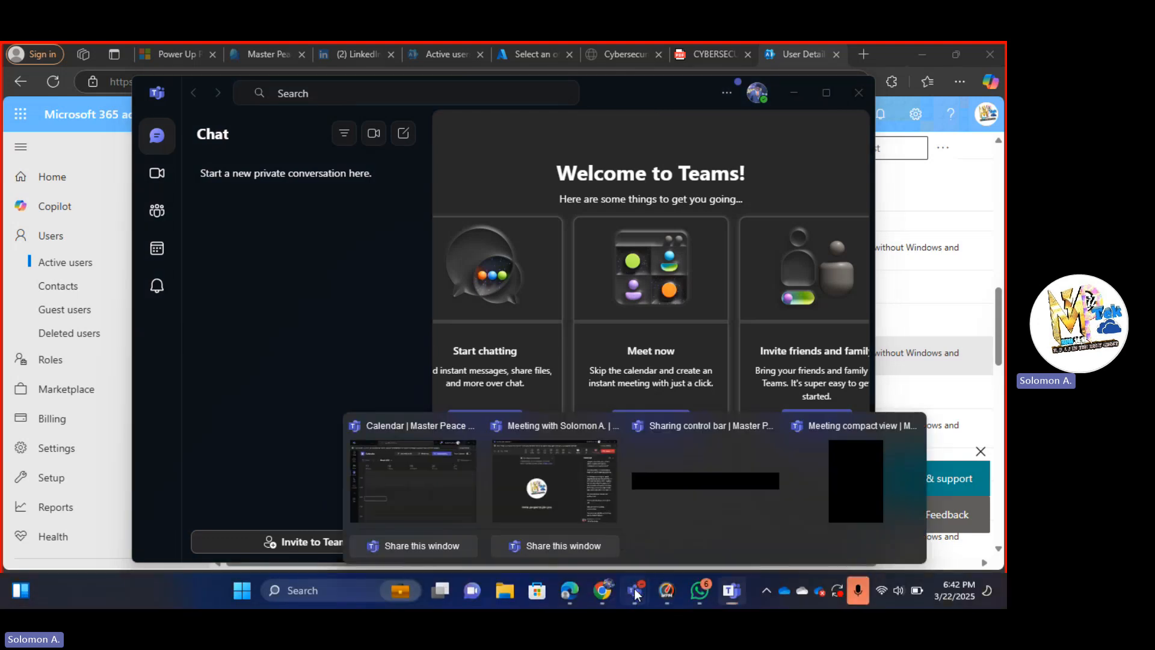
click(548, 460)
click(597, 125)
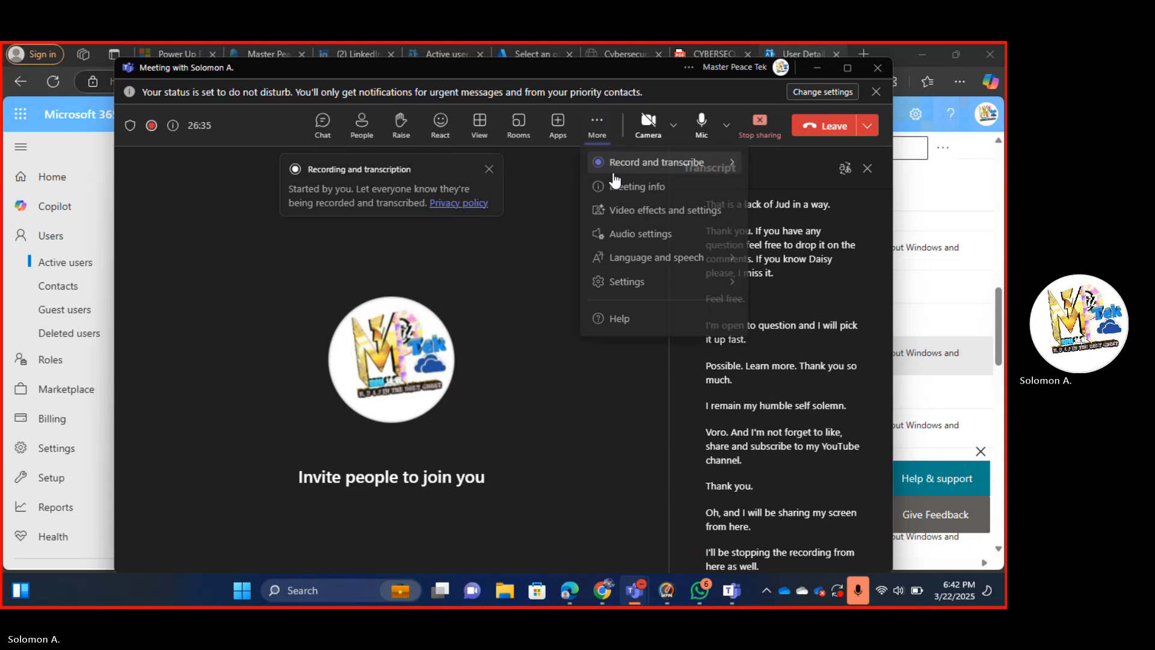
mouse_move(602, 165)
click(503, 171)
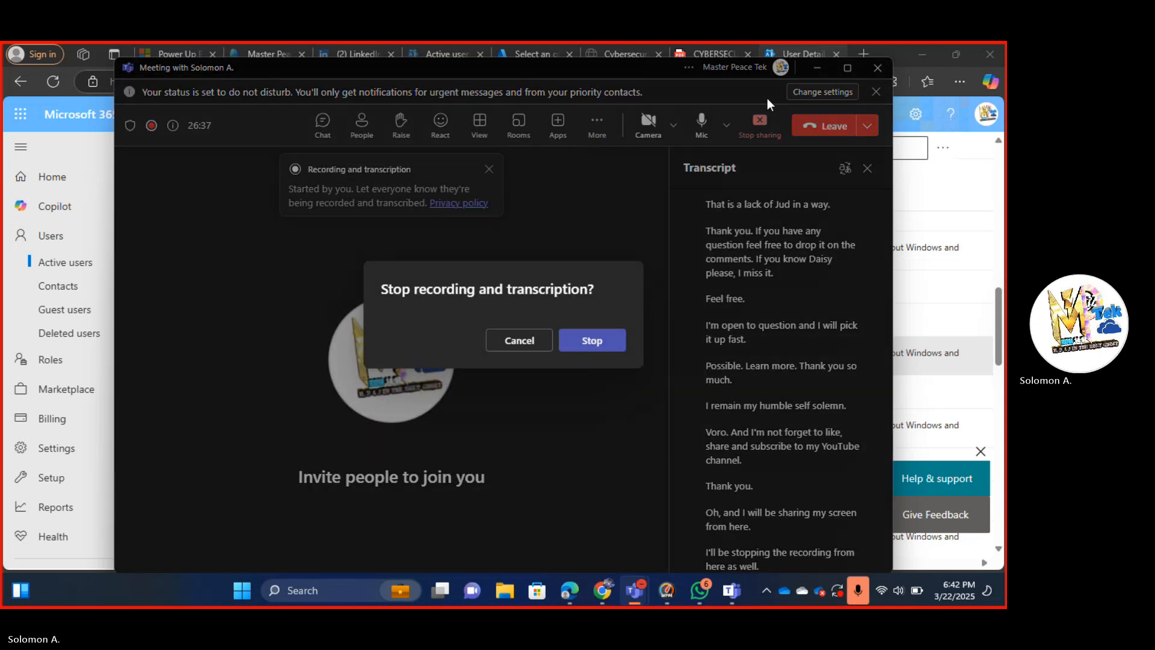
click(591, 340)
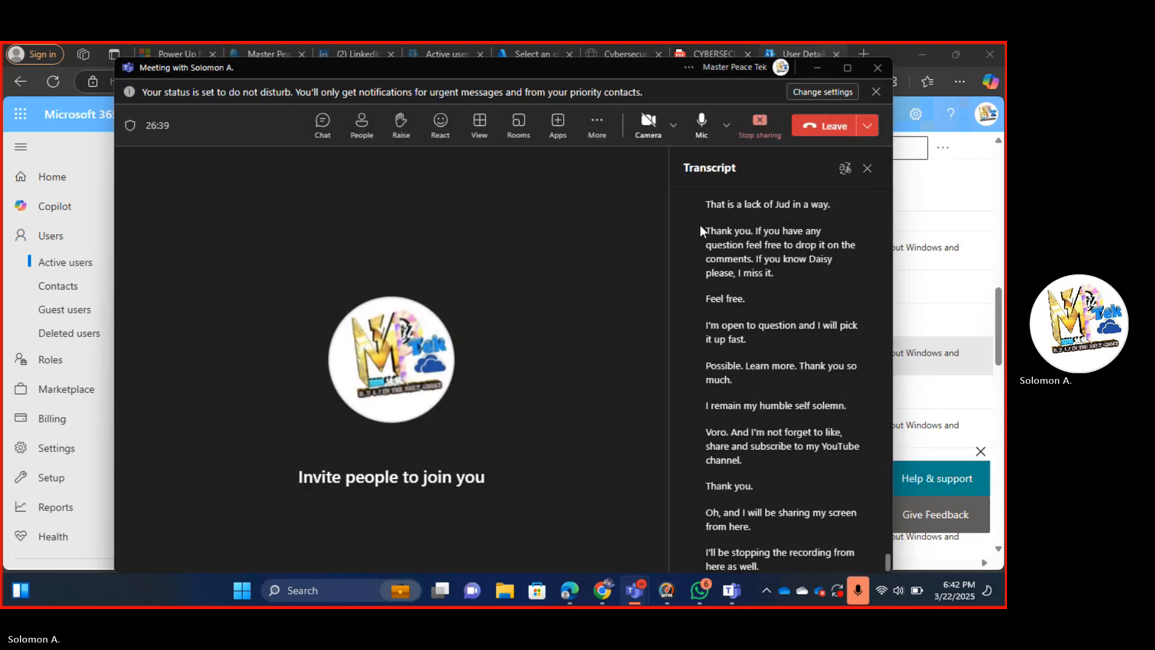
click(761, 126)
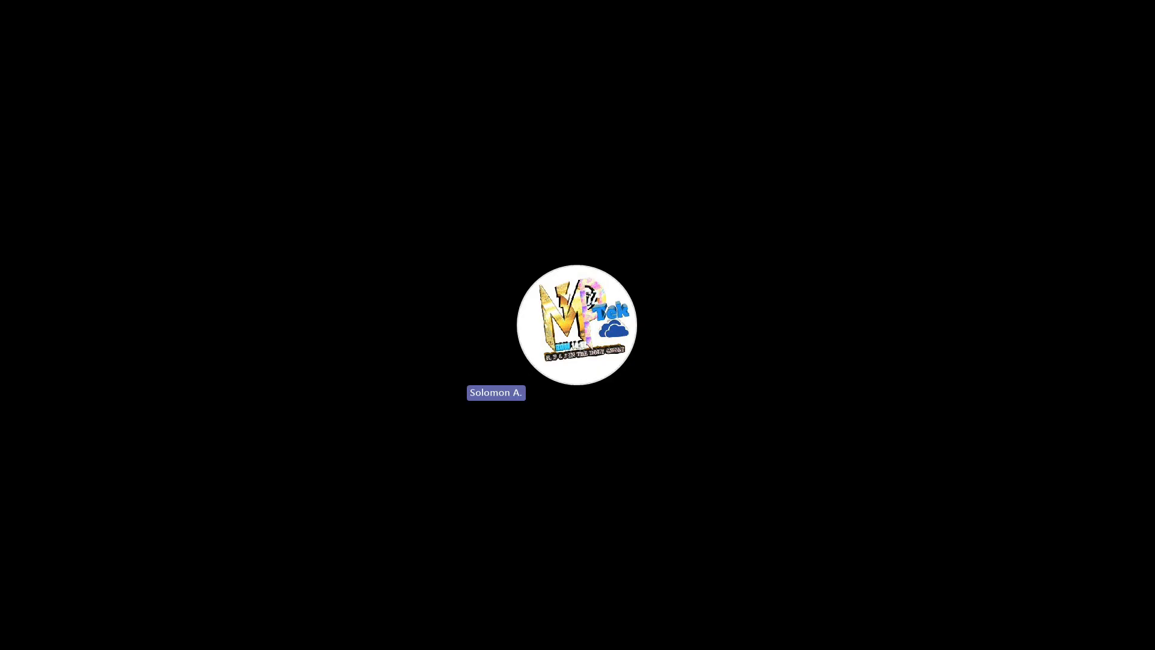